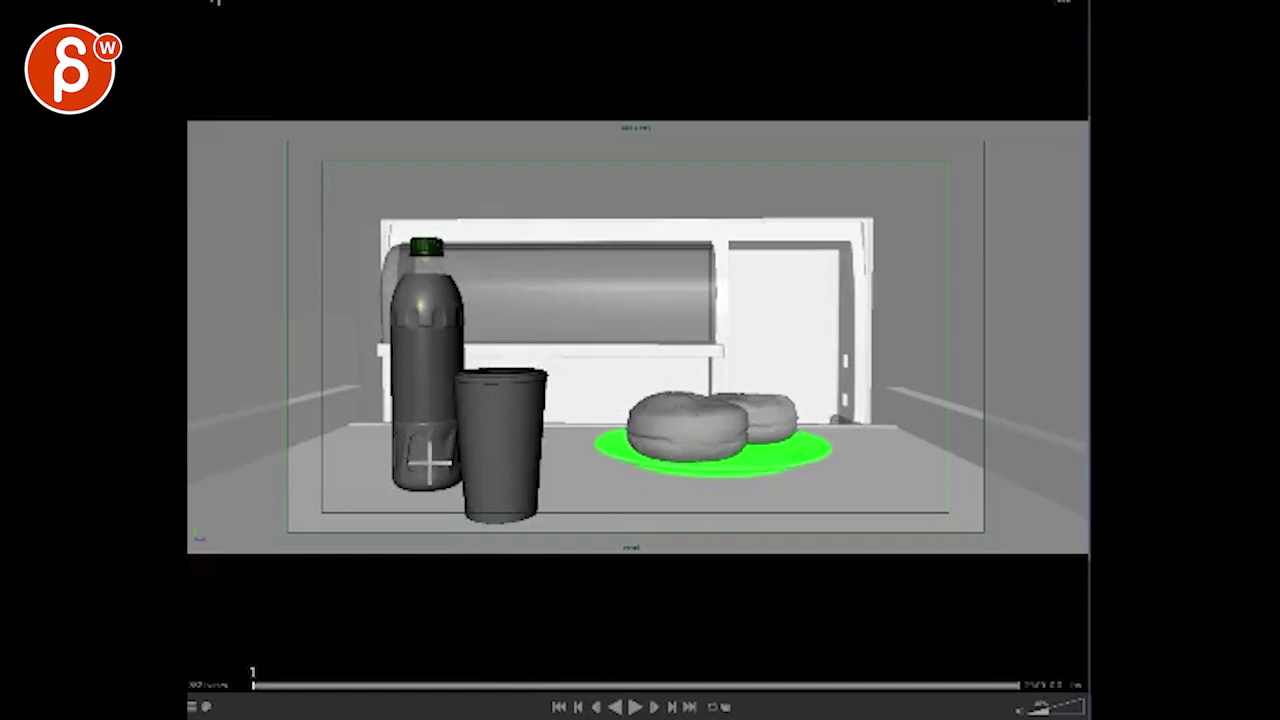
# Step: Play the fridge shot from the start, stop it, and scrub to frame 42
pyautogui.hotkey('alt', 'v')
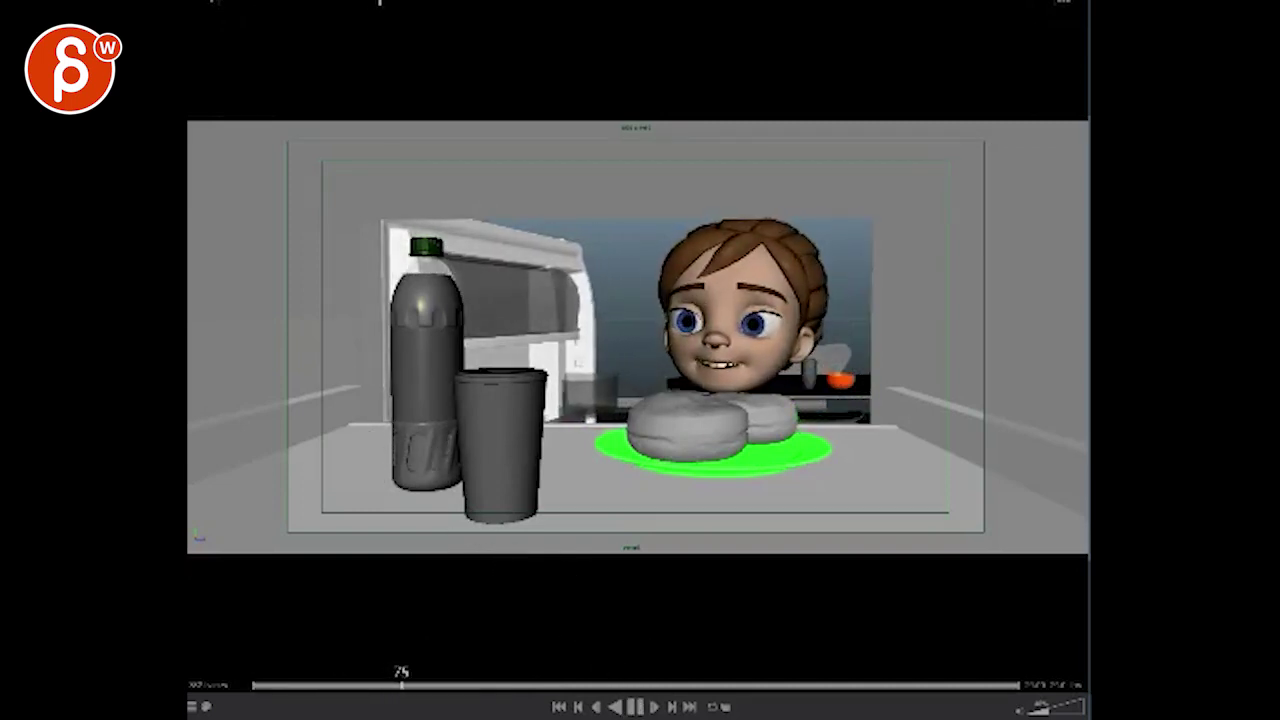
pyautogui.hotkey('alt', 'v')
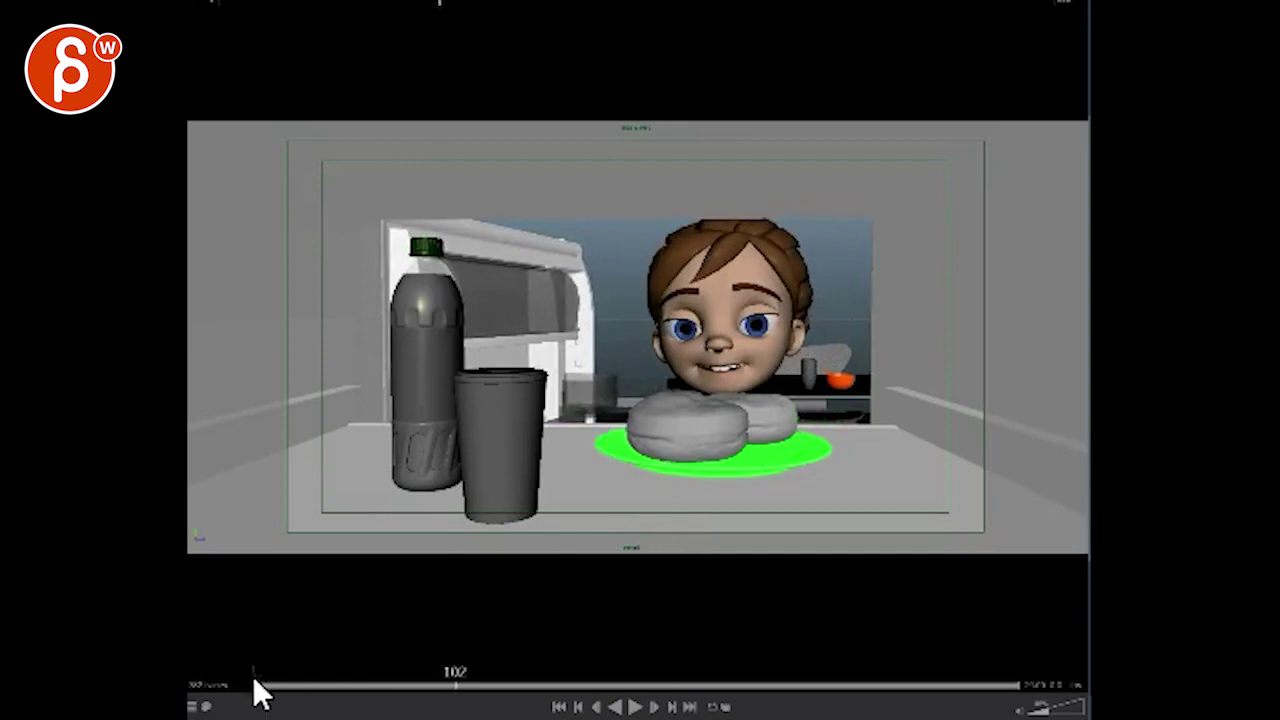
pyautogui.click(277, 686)
pyautogui.moveTo(287, 706); pyautogui.dragTo(335, 703)
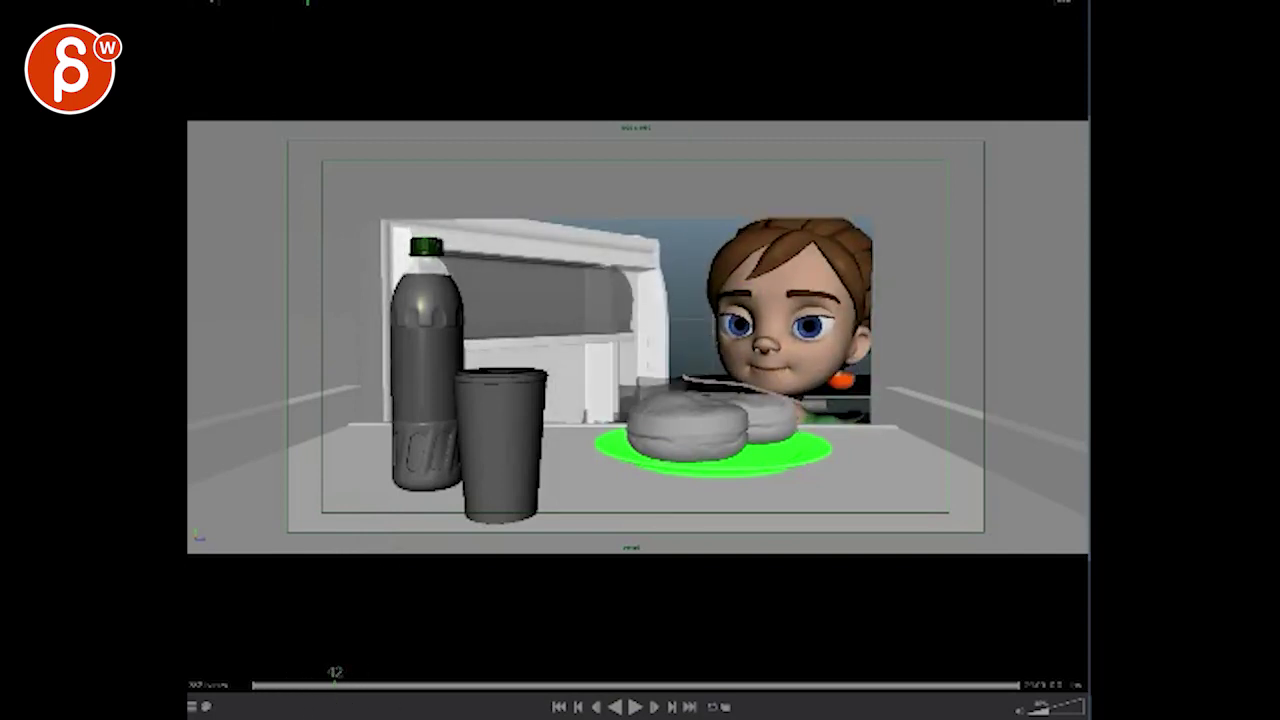
# Step: Set the annotation pen to red and sketch an arm and hand reaching for the fridge door on frame 42, with strokes over the head
pyautogui.click(378, 229)
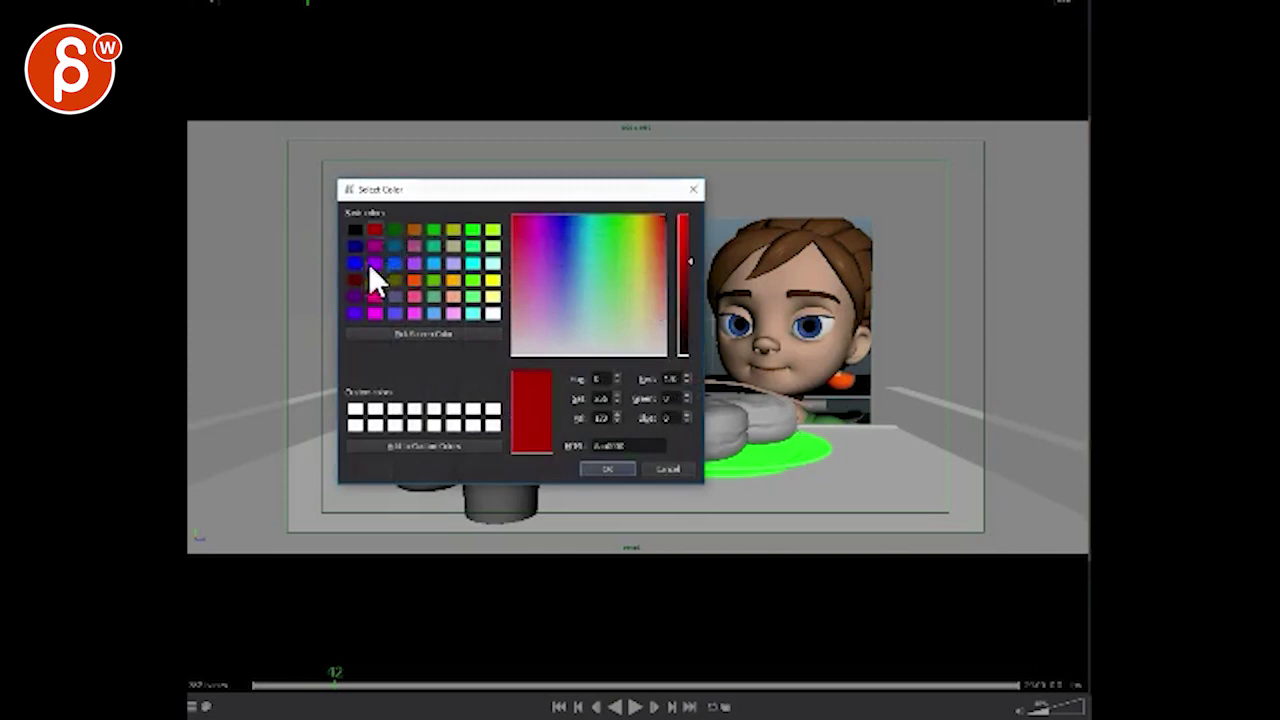
pyautogui.click(374, 280)
pyautogui.click(600, 470)
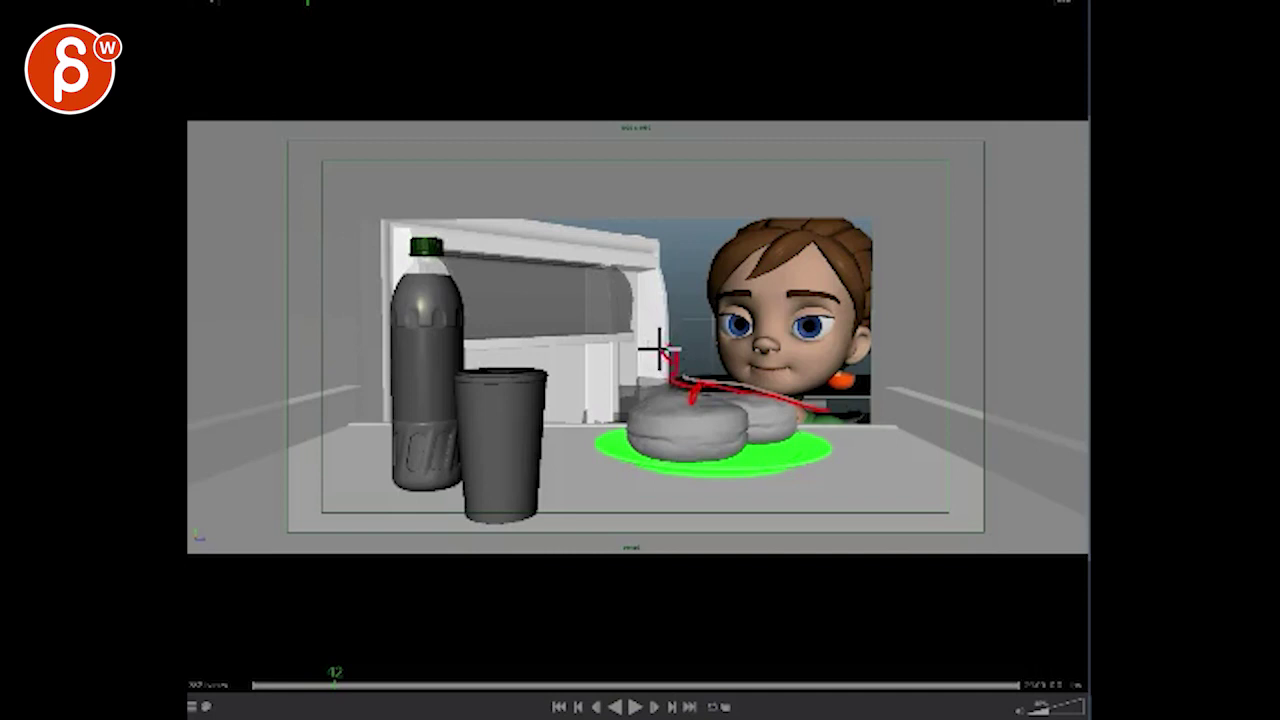
pyautogui.moveTo(658, 348); pyautogui.dragTo(673, 345)
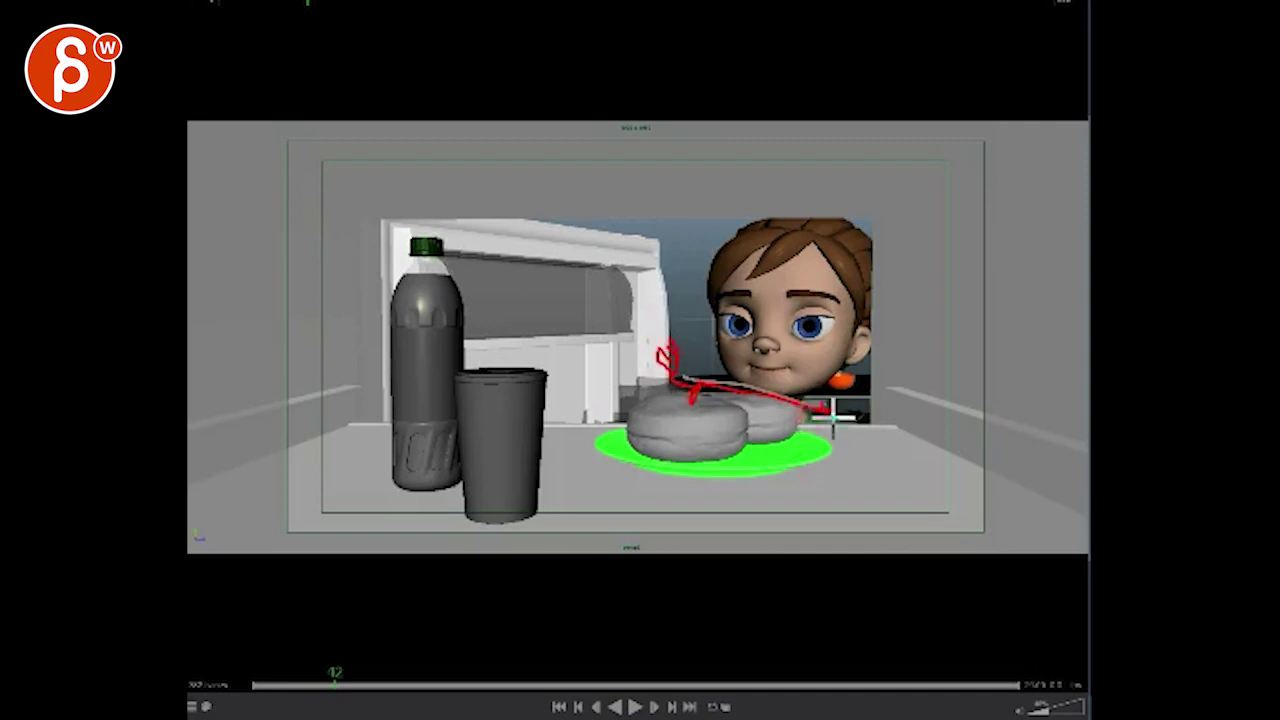
pyautogui.moveTo(833, 418); pyautogui.dragTo(856, 422)
pyautogui.moveTo(843, 378)
pyautogui.mouseDown()
pyautogui.moveTo(834, 229)
pyautogui.moveTo(843, 243)
pyautogui.moveTo(823, 266)
pyautogui.moveTo(851, 274)
pyautogui.mouseUp()
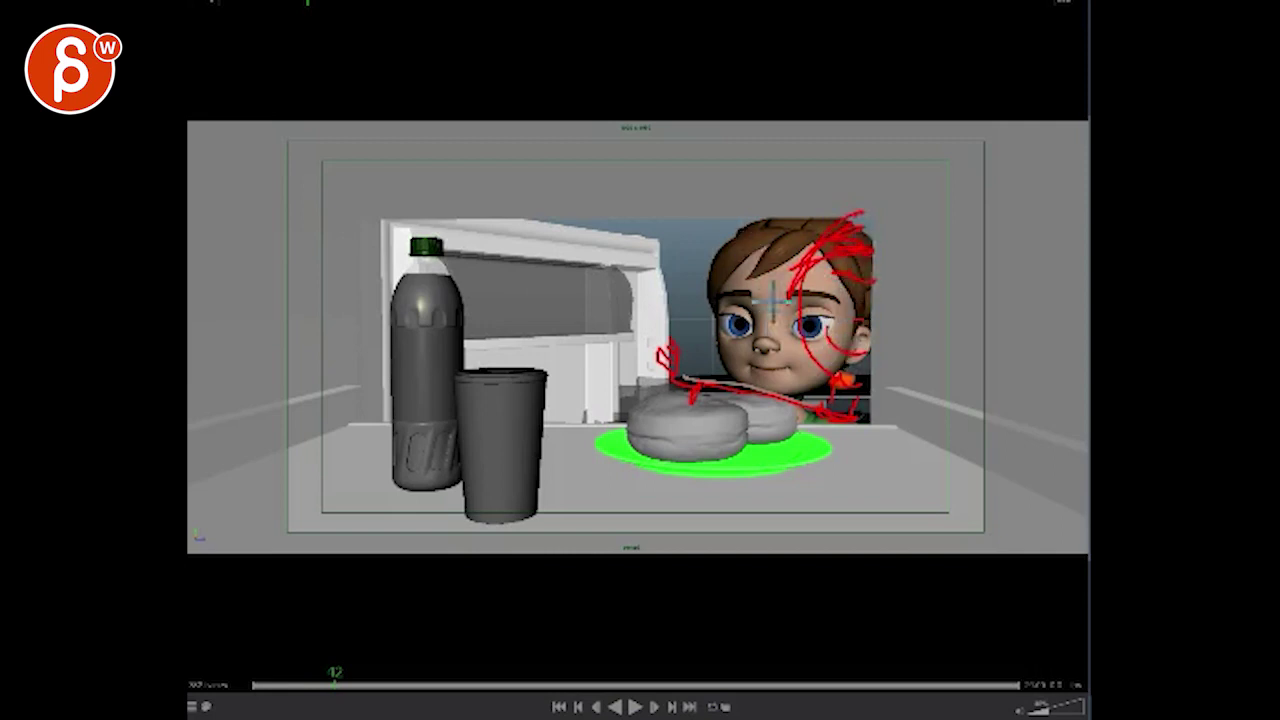
pyautogui.moveTo(832, 409)
pyautogui.mouseDown()
pyautogui.moveTo(657, 357)
pyautogui.moveTo(659, 344)
pyautogui.mouseUp()
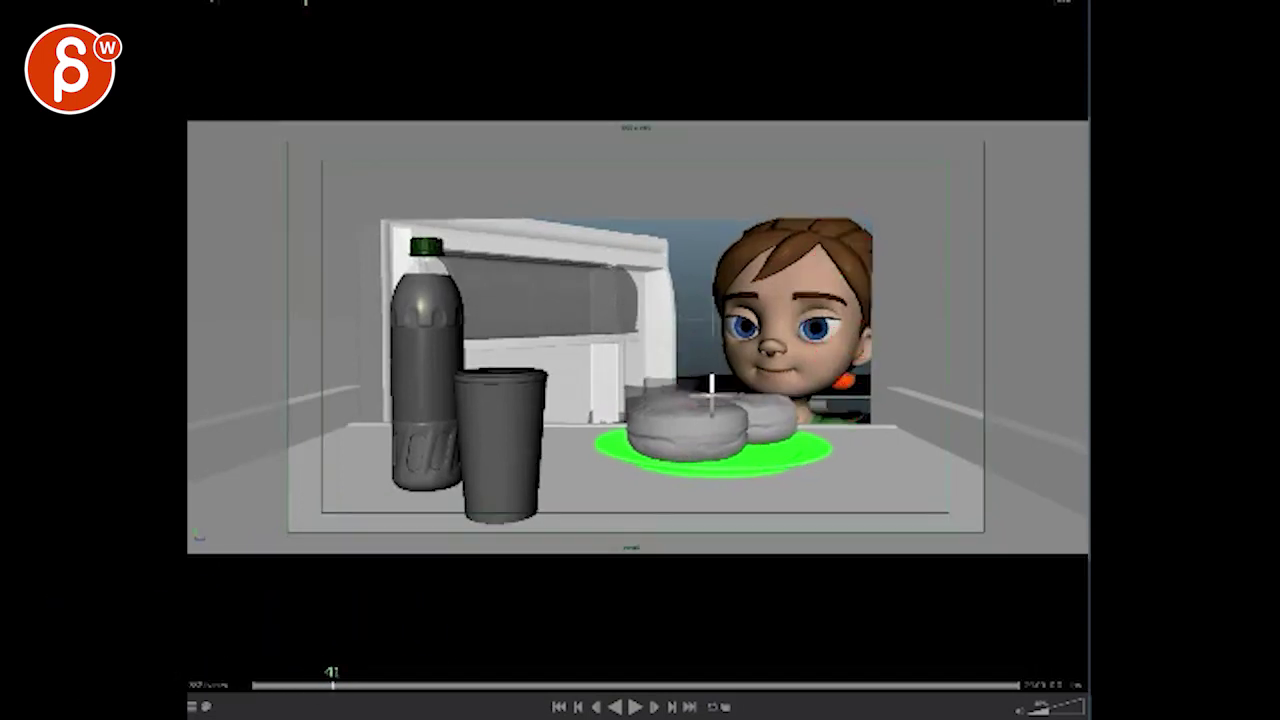
# Step: On frame 24, compare the neighbouring frames and sketch a red curve along the outer edge of the girl's face
pyautogui.click(281, 688)
pyautogui.moveTo(281, 688); pyautogui.dragTo(302, 696)
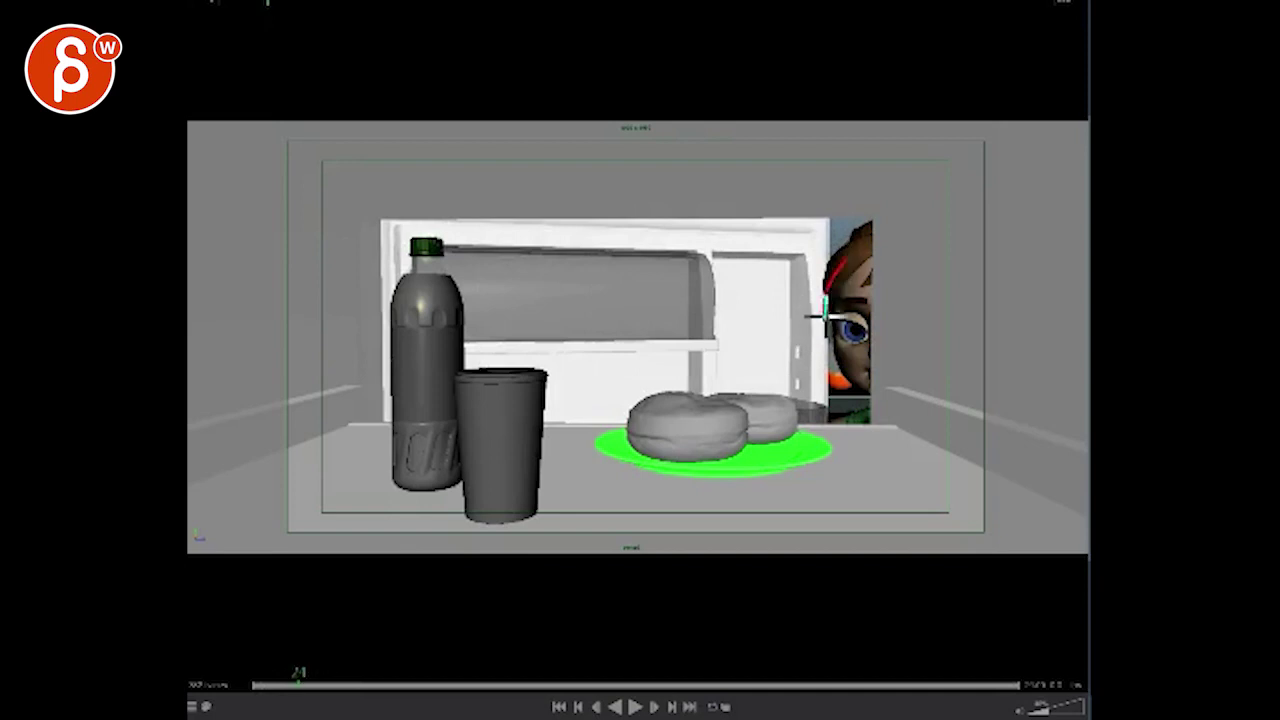
pyautogui.press('Left')
pyautogui.press('Left')
pyautogui.press('Right')
pyautogui.press('Right')
pyautogui.press('Left')
pyautogui.moveTo(844, 264); pyautogui.dragTo(841, 343)
pyautogui.moveTo(842, 240); pyautogui.dragTo(843, 343)
# Step: Draw a large red oval on frame 24, outside the fridge opening beside the girl's partly hidden face
pyautogui.press('Right')
pyautogui.press('Right')
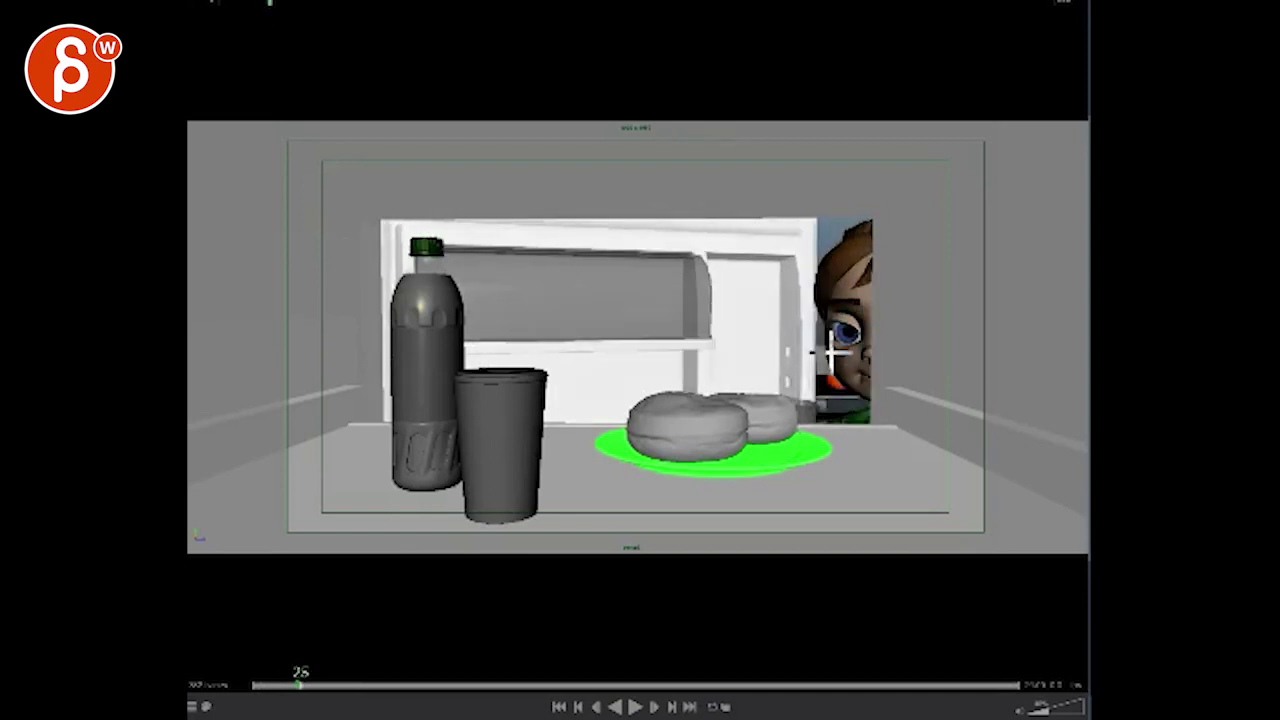
pyautogui.press('Left')
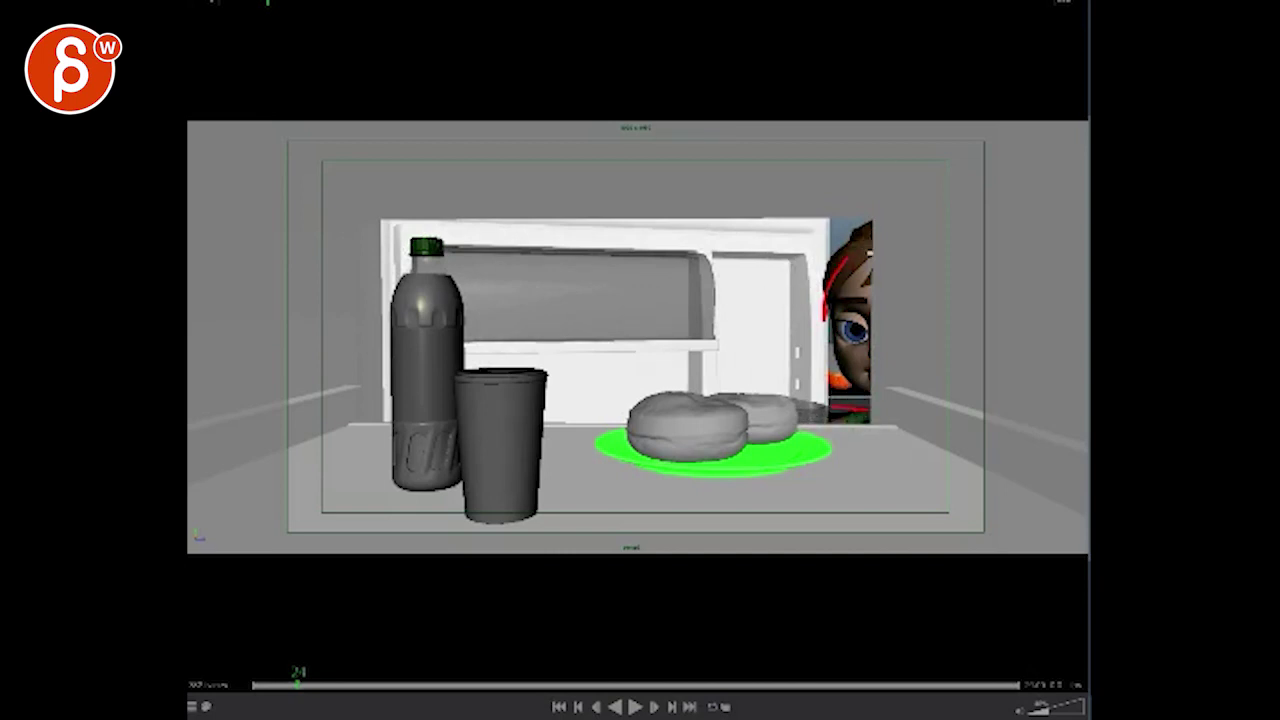
pyautogui.moveTo(985, 340)
pyautogui.mouseDown()
pyautogui.moveTo(970, 240)
pyautogui.moveTo(912, 392)
pyautogui.mouseUp()
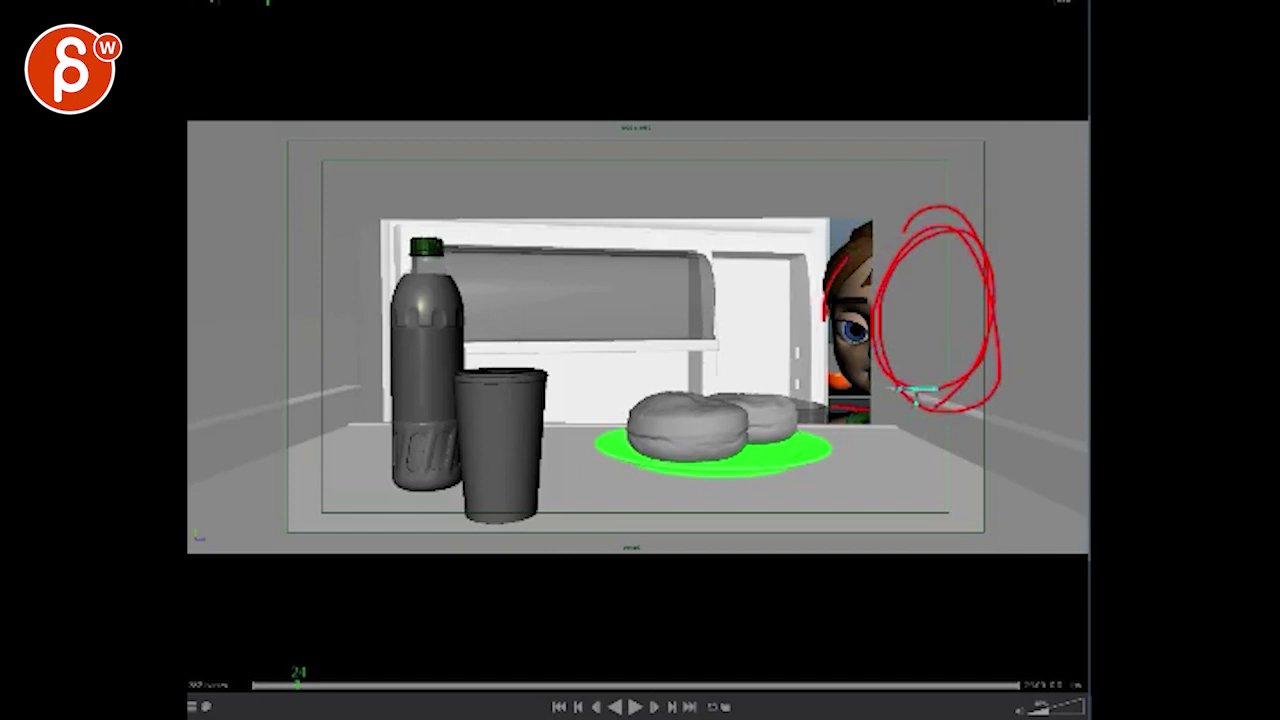
# Step: Advance to frame 31, sketch a stroke down the door side of the girl's face, and compare it with the adjacent frames
pyautogui.press('Right')
pyautogui.press('Right')
pyautogui.press('Right')
pyautogui.press('Right')
pyautogui.press('Right')
pyautogui.press('Right')
pyautogui.press('Right')
pyautogui.press('Right')
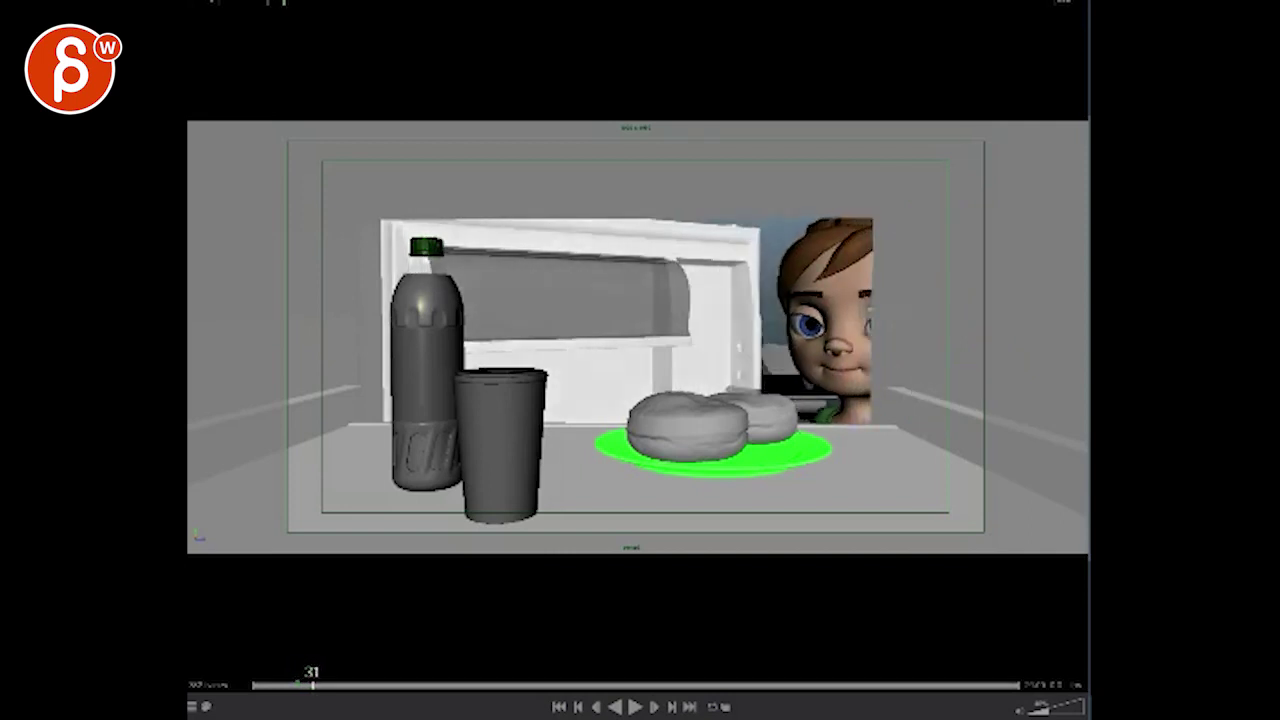
pyautogui.moveTo(835, 228); pyautogui.dragTo(804, 364)
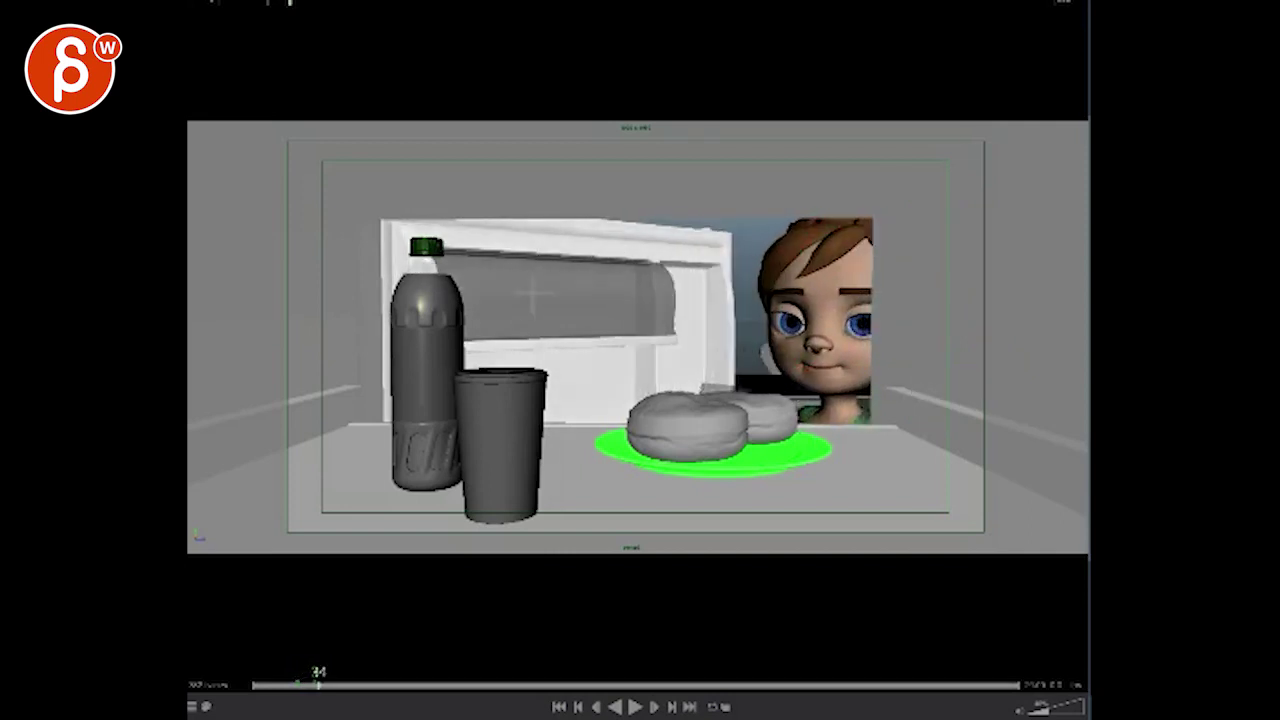
pyautogui.press('Left')
pyautogui.press('Left')
pyautogui.press('Left')
pyautogui.press('Left')
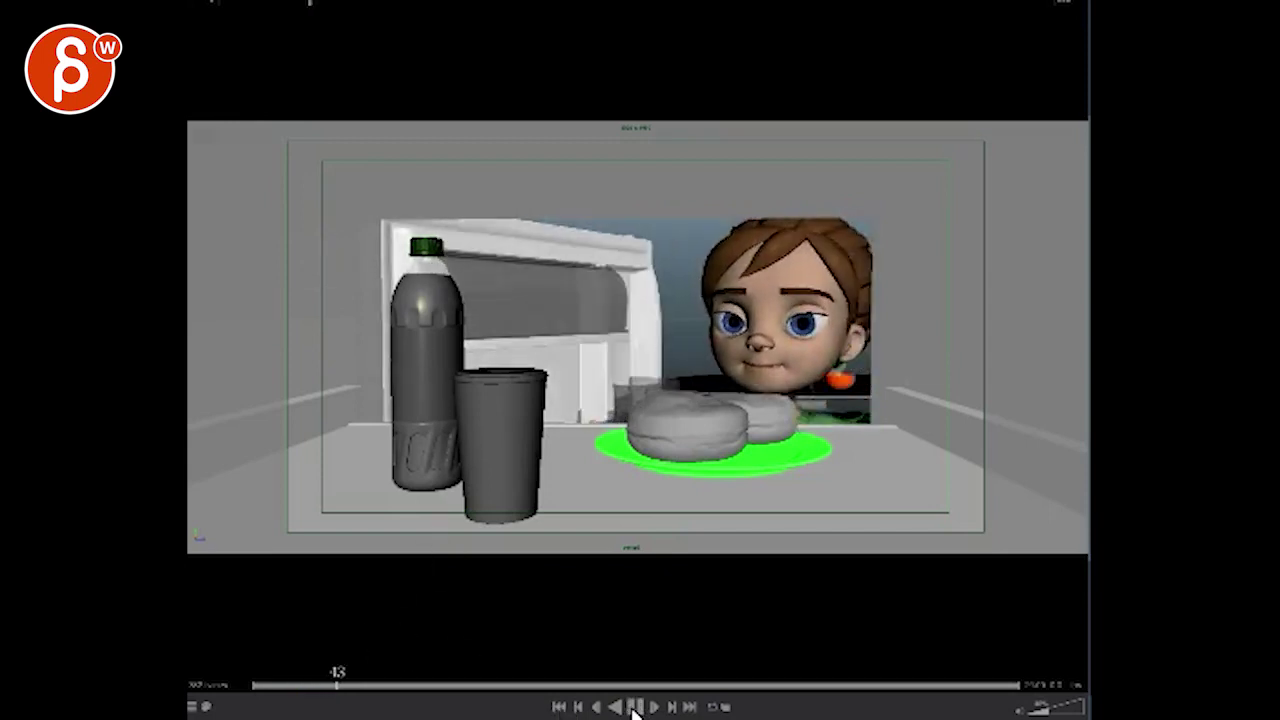
# Step: Replay the opening and draw red gaze arrows slanting down from both of the girl's eyes on frame 39
pyautogui.click(633, 709)
pyautogui.click(244, 689)
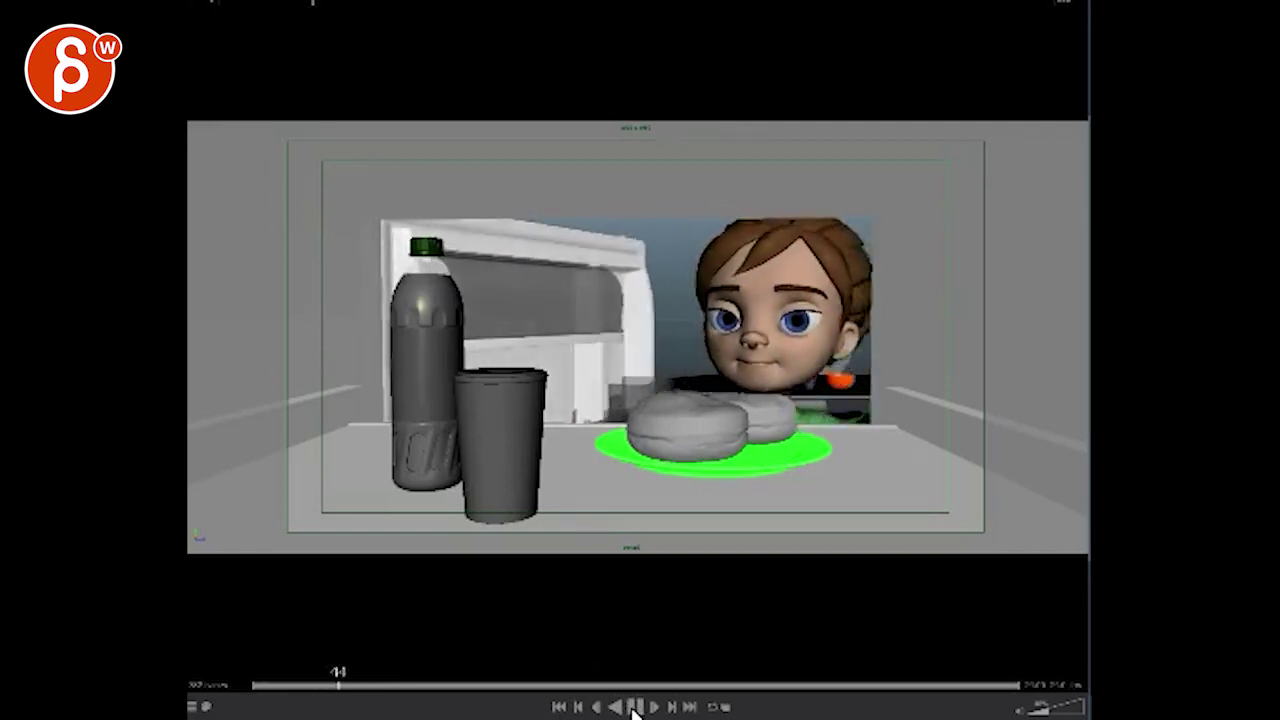
pyautogui.moveTo(316, 670)
pyautogui.mouseDown()
pyautogui.moveTo(271, 680)
pyautogui.moveTo(330, 686)
pyautogui.mouseUp()
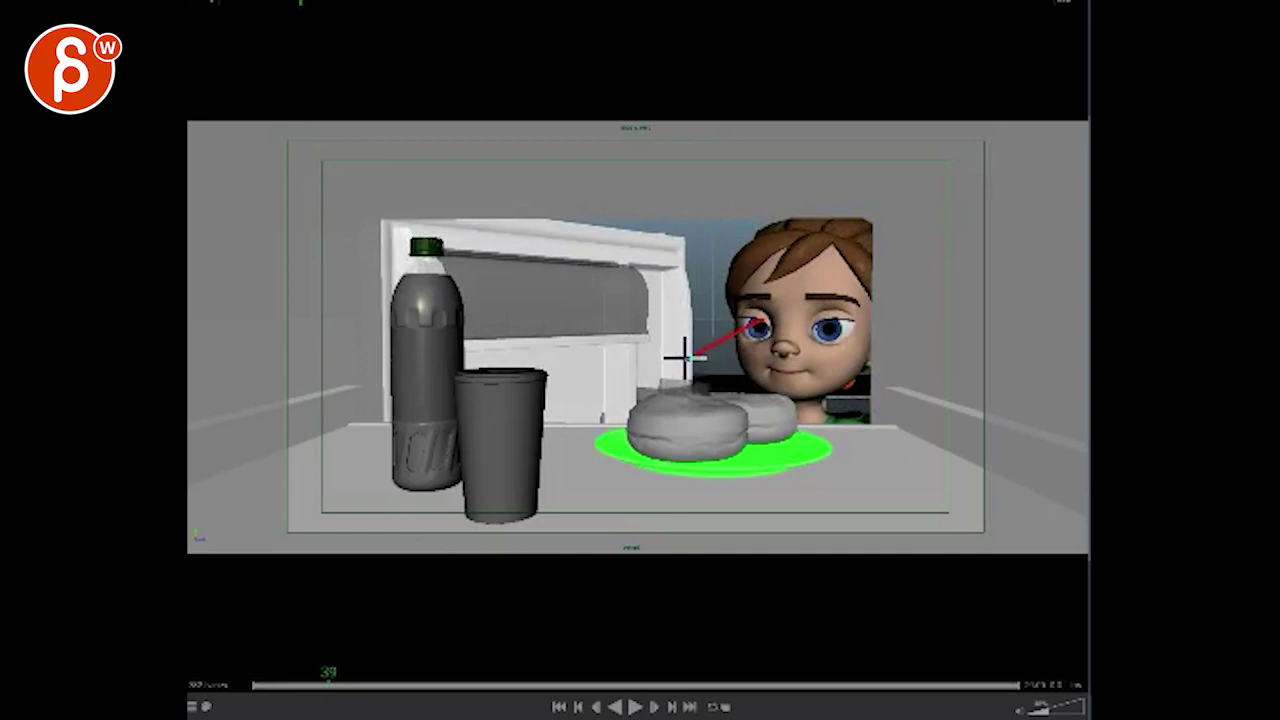
pyautogui.moveTo(830, 330); pyautogui.dragTo(750, 375)
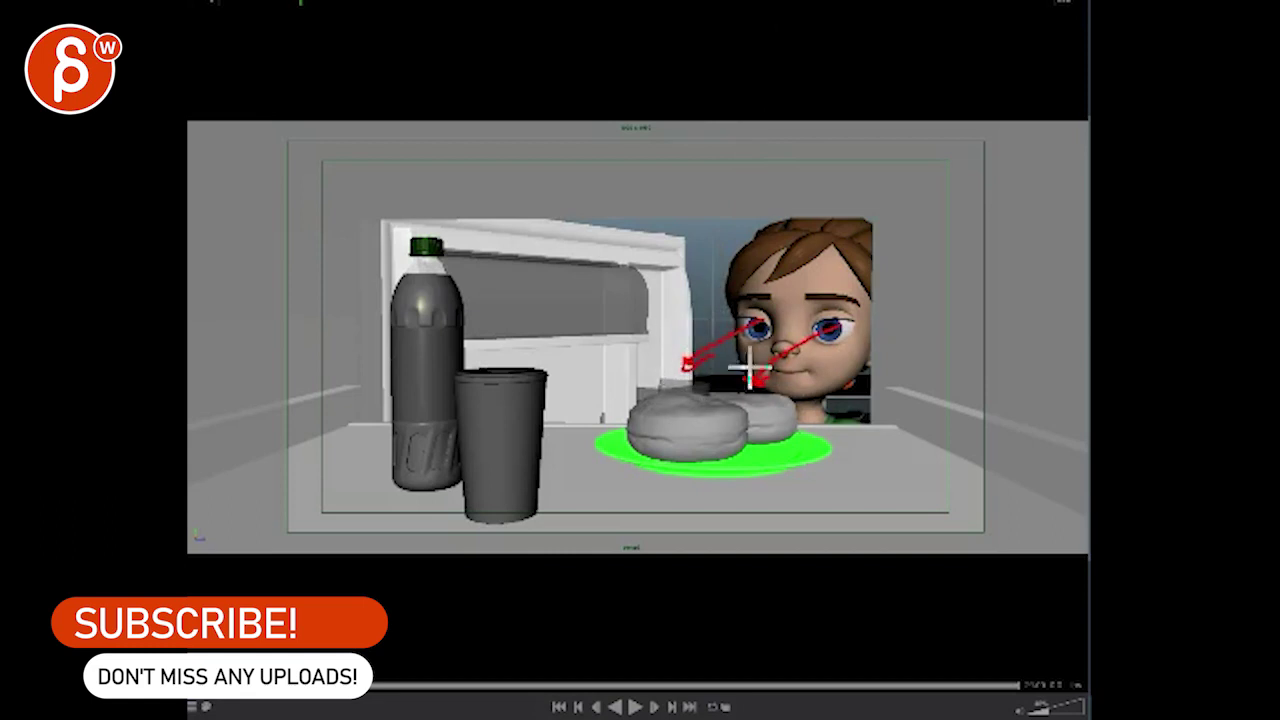
# Step: On frame 41, draw gaze lines from both eyes toward the cup and mark the donuts as an alternative target
pyautogui.press('Left')
pyautogui.press('Left')
pyautogui.press('Left')
pyautogui.press('Right')
pyautogui.press('Right')
pyautogui.press('Right')
pyautogui.press('Right')
pyautogui.press('Right')
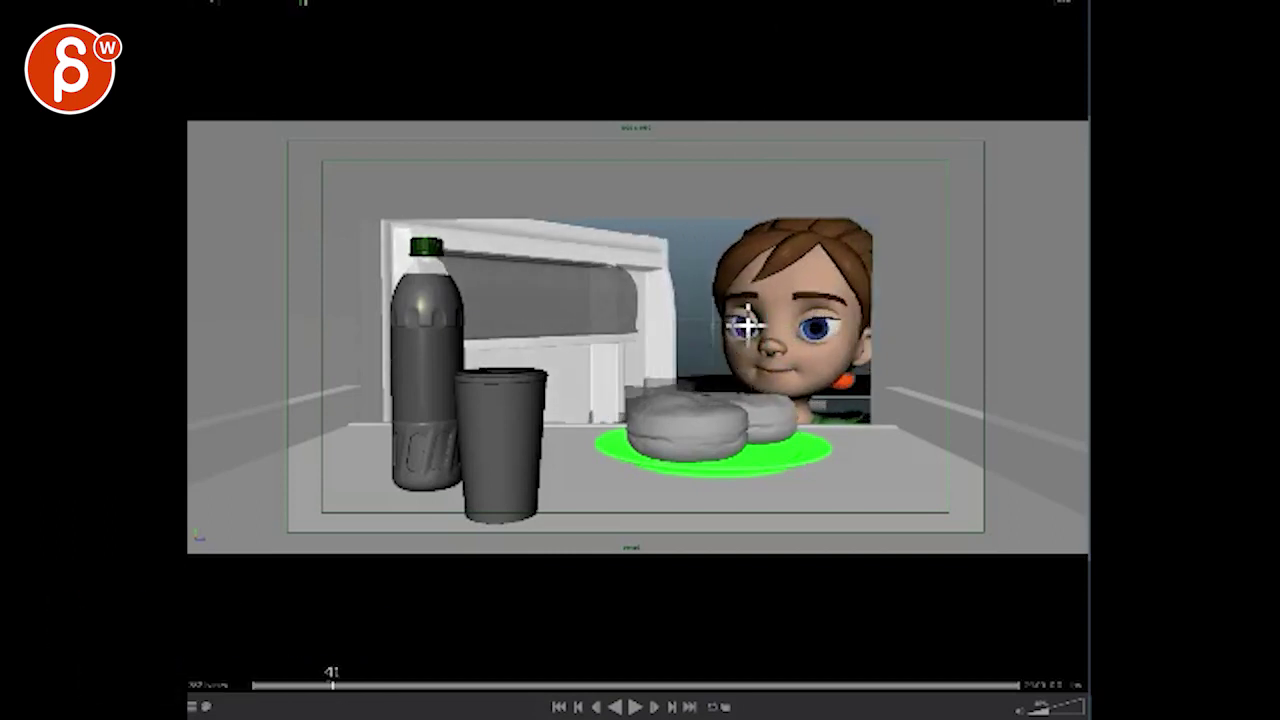
pyautogui.moveTo(540, 345)
pyautogui.mouseDown()
pyautogui.moveTo(517, 382)
pyautogui.moveTo(640, 345)
pyautogui.mouseUp()
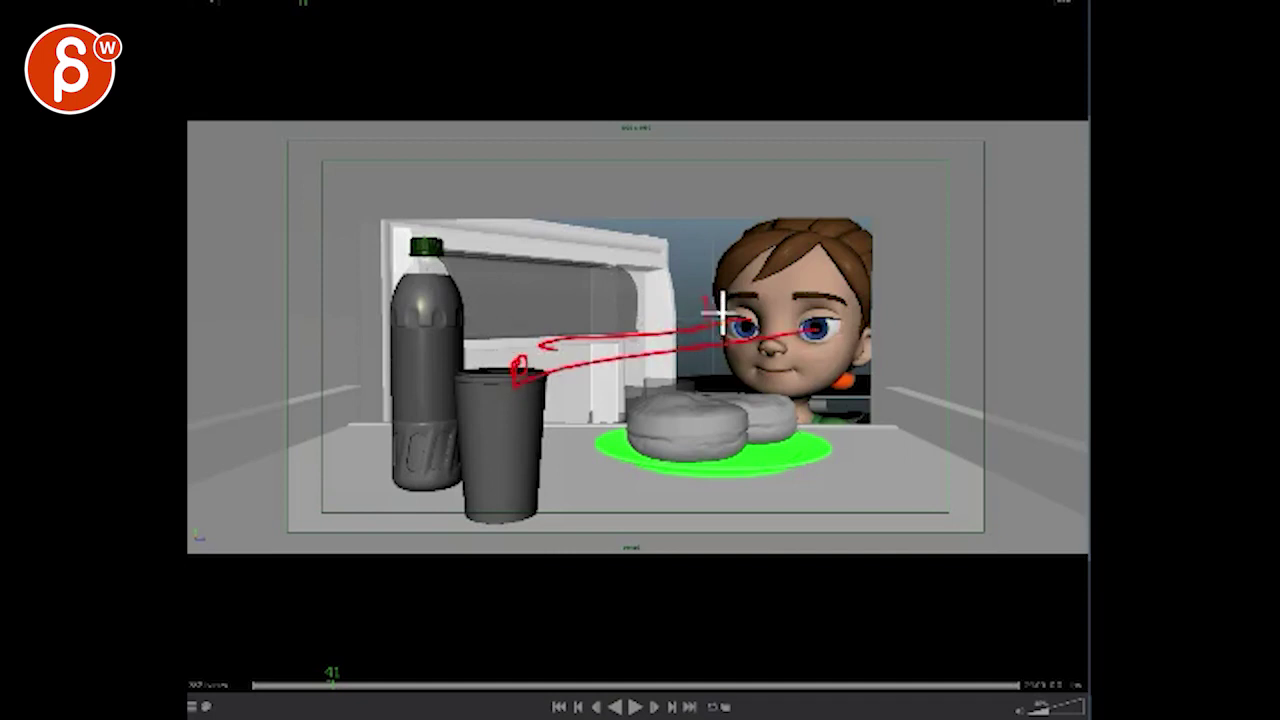
pyautogui.moveTo(720, 313)
pyautogui.mouseDown()
pyautogui.moveTo(665, 445)
pyautogui.moveTo(705, 437)
pyautogui.mouseUp()
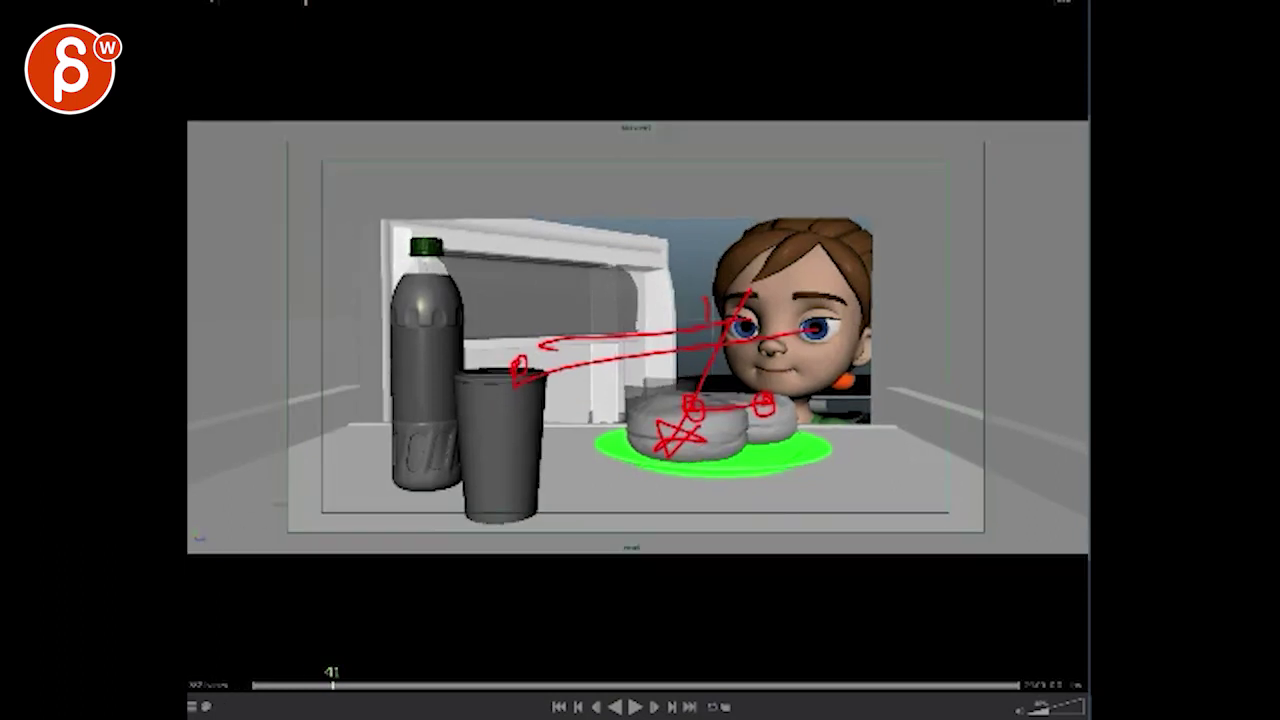
# Step: Play the shot through the look at the donuts and circle the space between the door and the girl's head on frame 70
pyautogui.moveTo(270, 684)
pyautogui.mouseDown()
pyautogui.moveTo(417, 691)
pyautogui.moveTo(267, 692)
pyautogui.moveTo(374, 694)
pyautogui.moveTo(268, 695)
pyautogui.moveTo(296, 672)
pyautogui.moveTo(338, 672)
pyautogui.mouseUp()
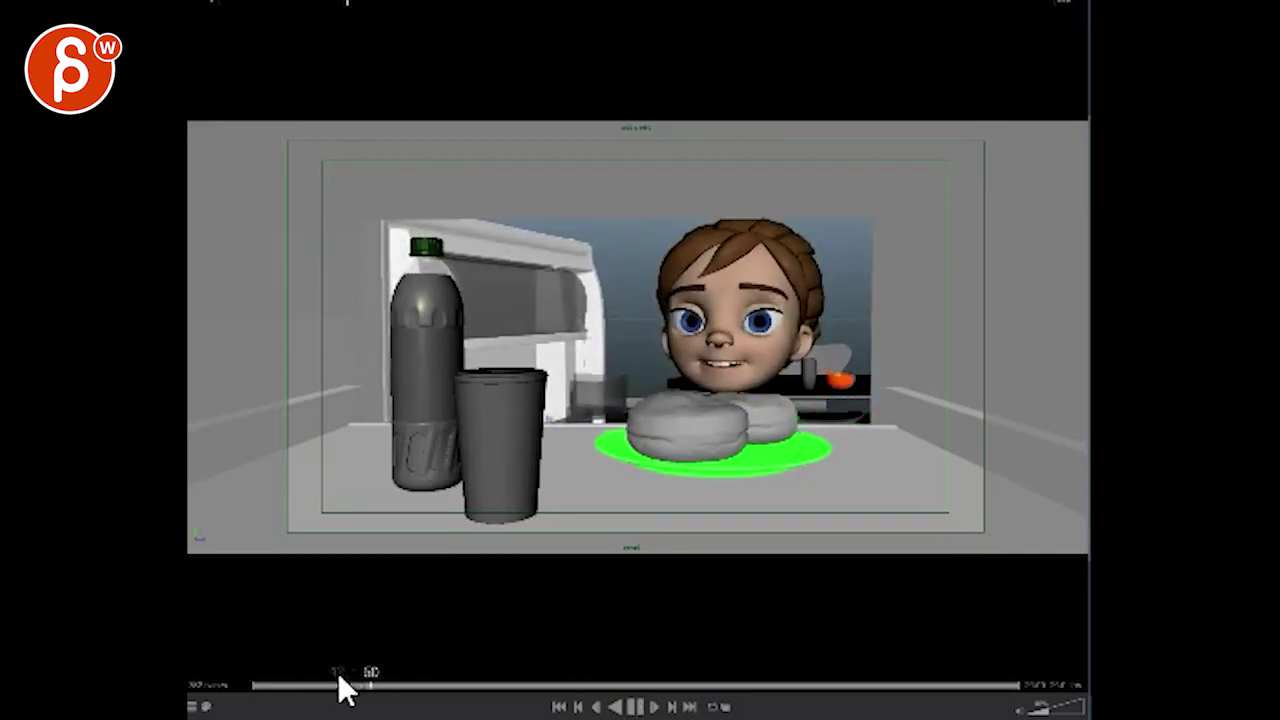
pyautogui.press('space')
pyautogui.moveTo(605, 281)
pyautogui.mouseDown()
pyautogui.moveTo(628, 334)
pyautogui.moveTo(600, 325)
pyautogui.moveTo(608, 306)
pyautogui.mouseUp()
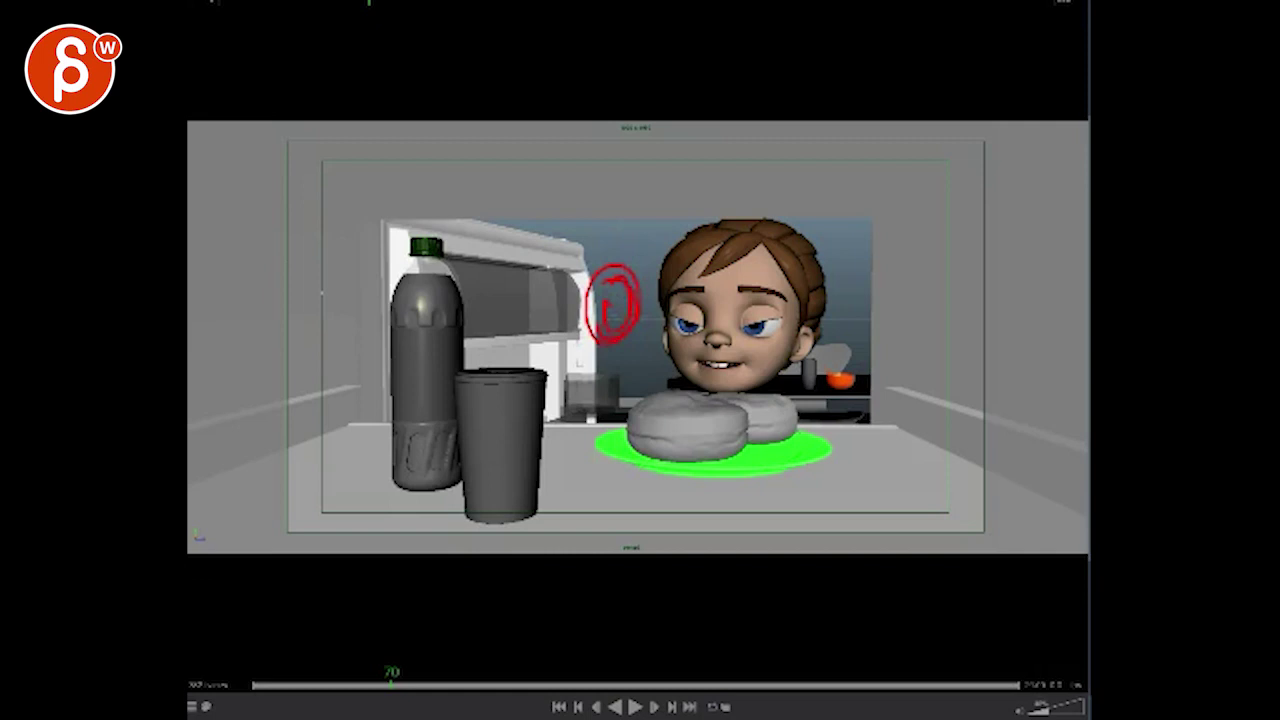
# Step: Replay the shot from the start and sketch the girl's neck and shoulders in red below her head on frame 34
pyautogui.press('F10')
pyautogui.press('F10')
pyautogui.click(256, 680)
pyautogui.press('space')
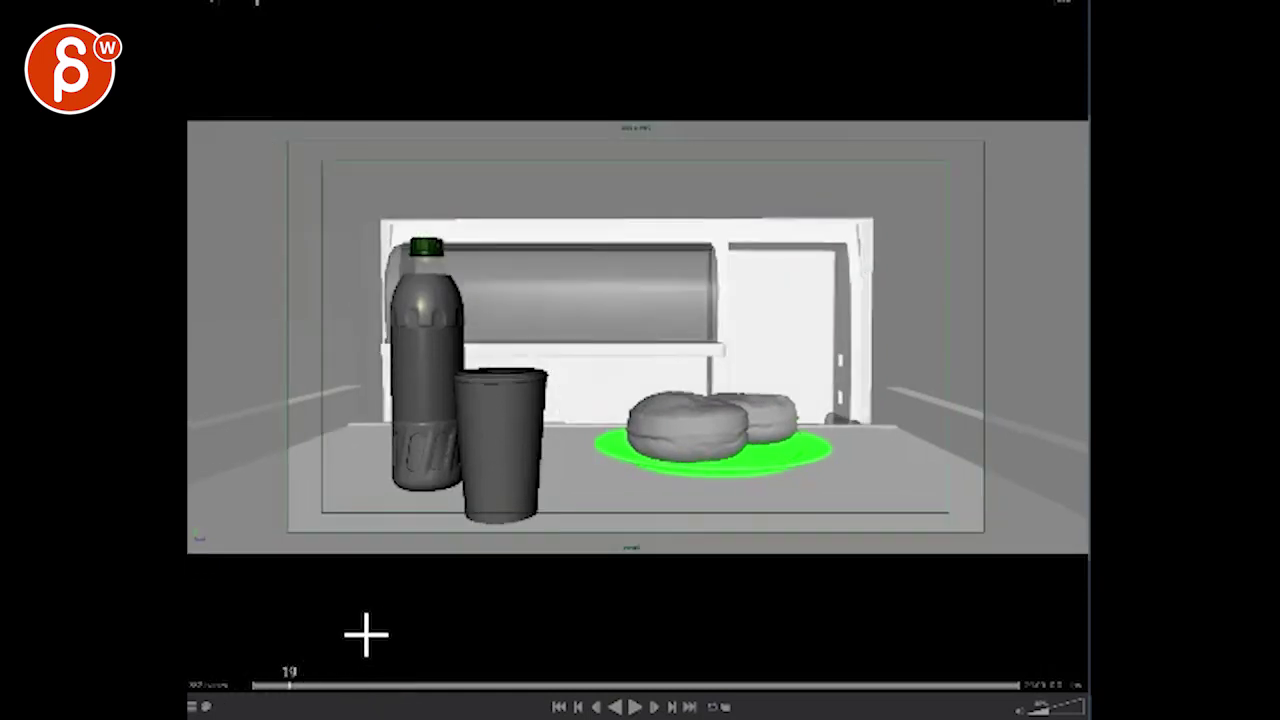
pyautogui.moveTo(345, 684); pyautogui.dragTo(320, 684)
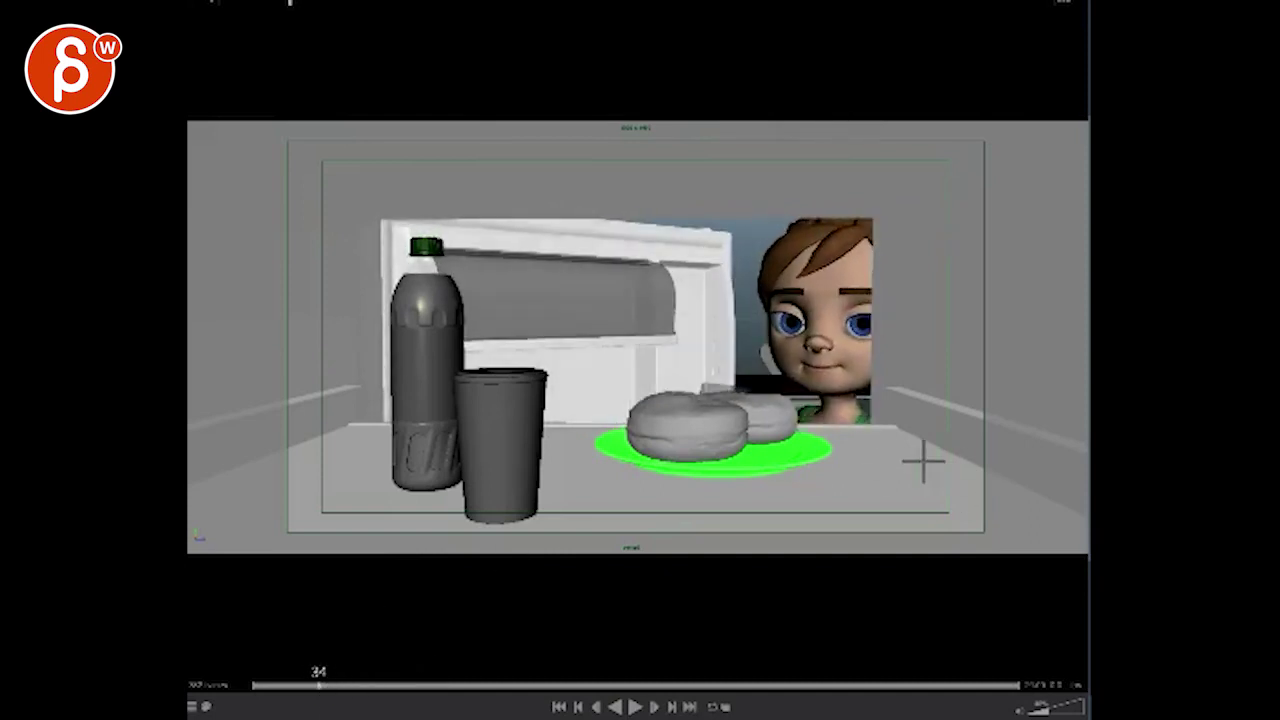
pyautogui.moveTo(880, 415)
pyautogui.mouseDown()
pyautogui.moveTo(793, 428)
pyautogui.moveTo(864, 443)
pyautogui.moveTo(820, 402)
pyautogui.mouseUp()
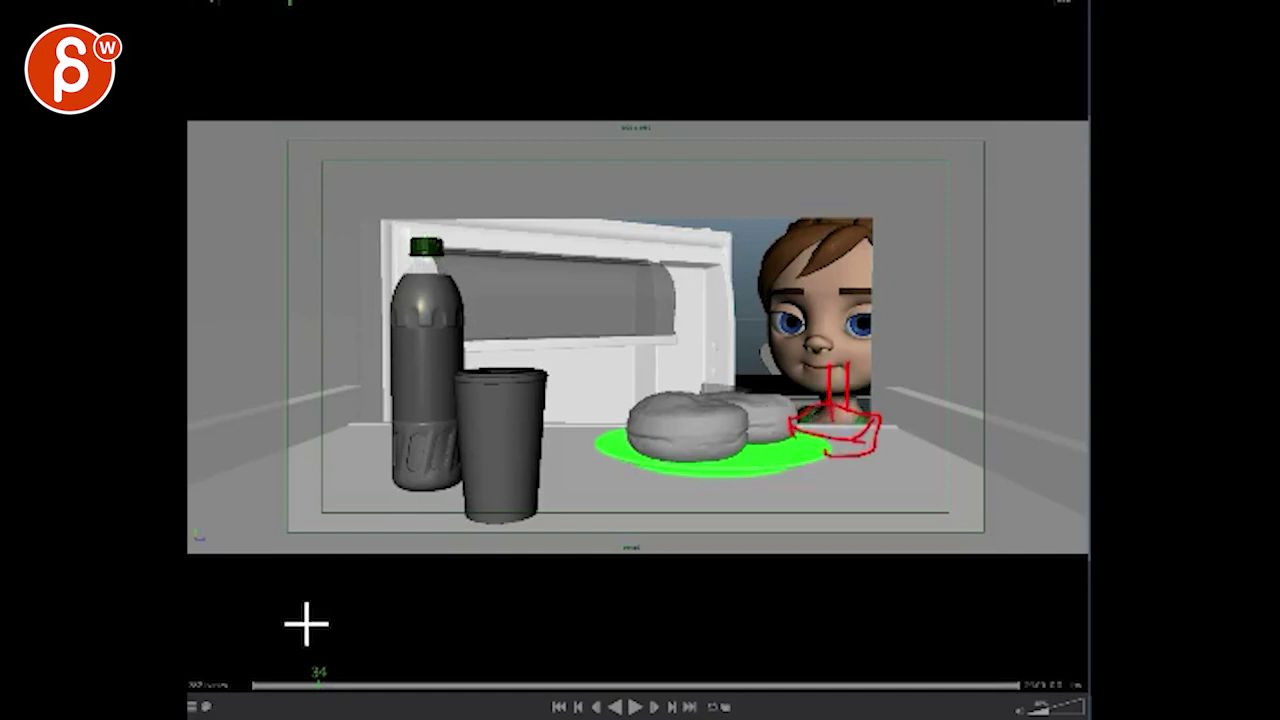
# Step: On frame 40, draw a zigzag path and a horizontal arrow below the face, and circle the eye farther from the door
pyautogui.moveTo(318, 684)
pyautogui.mouseDown()
pyautogui.moveTo(343, 684)
pyautogui.moveTo(334, 698)
pyautogui.mouseUp()
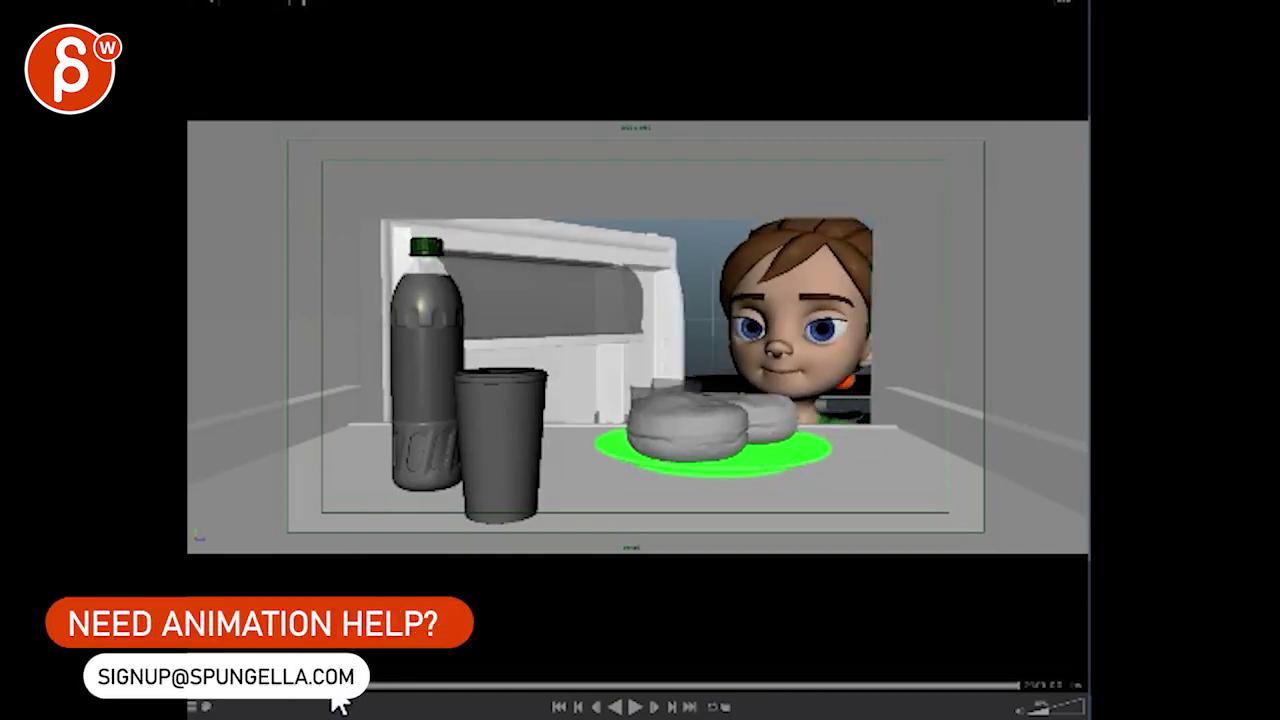
pyautogui.moveTo(889, 441); pyautogui.dragTo(755, 432)
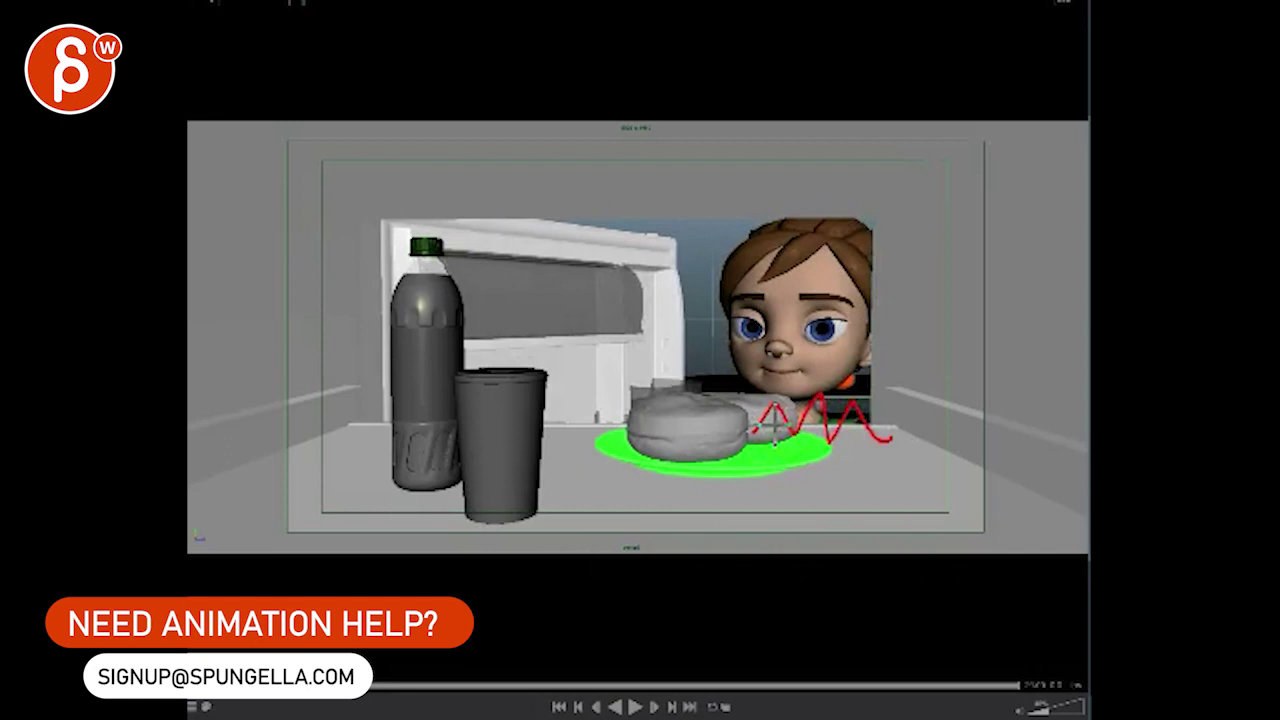
pyautogui.moveTo(891, 390); pyautogui.dragTo(760, 362)
pyautogui.moveTo(862, 326); pyautogui.dragTo(858, 324)
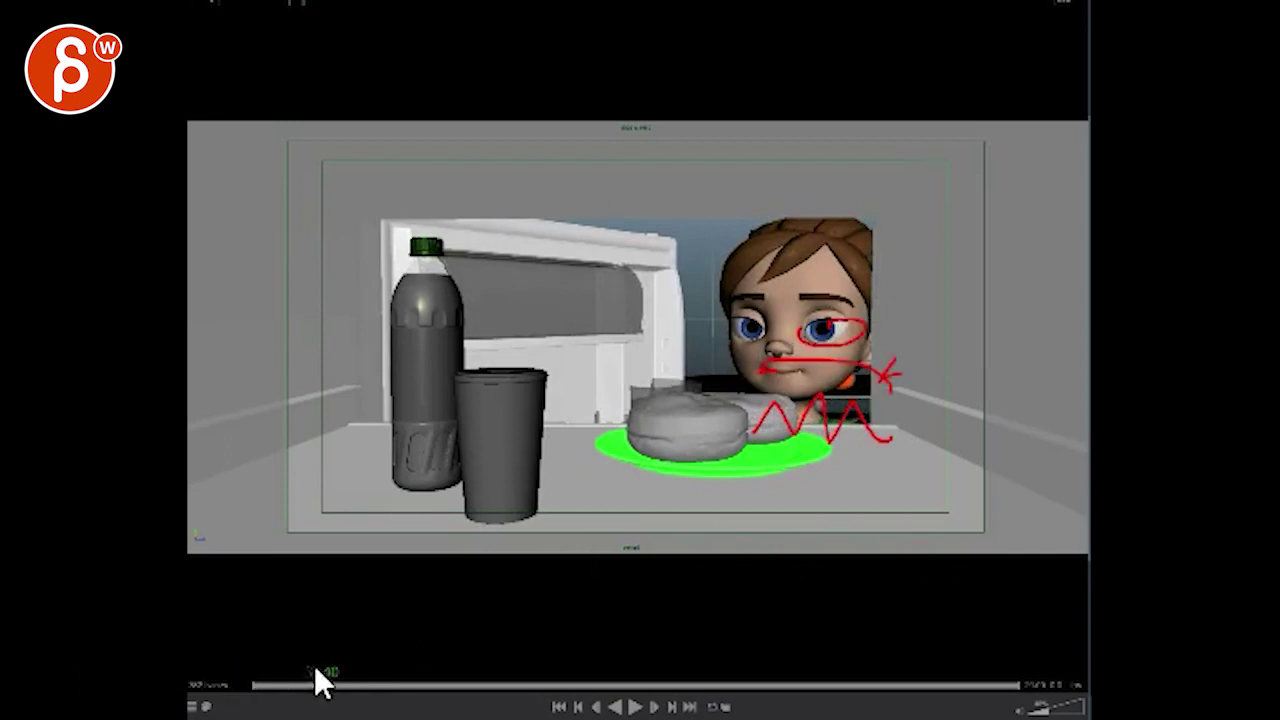
# Step: Go to frame 125 and handwrite the note "FRAME COUNTER" in red across the image
pyautogui.moveTo(314, 665)
pyautogui.mouseDown()
pyautogui.moveTo(296, 679)
pyautogui.moveTo(540, 680)
pyautogui.moveTo(492, 680)
pyautogui.moveTo(521, 682)
pyautogui.mouseUp()
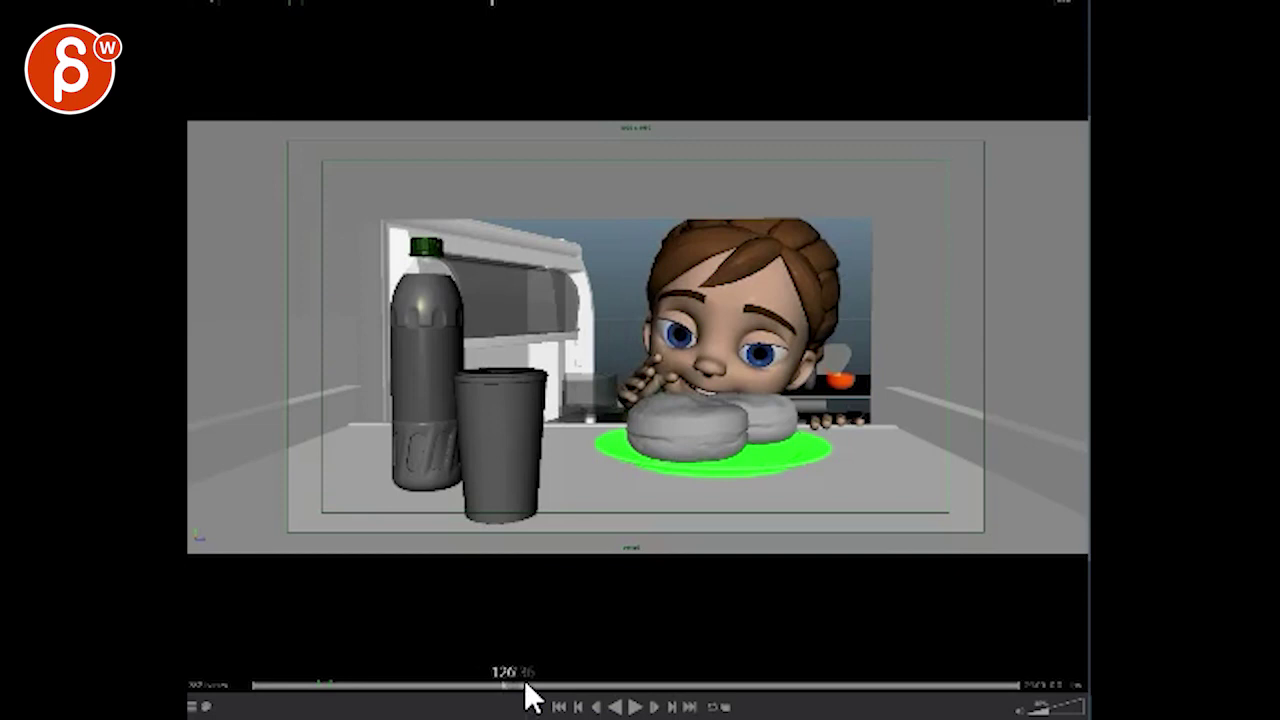
pyautogui.press('Left')
pyautogui.press('Left')
pyautogui.press('Right')
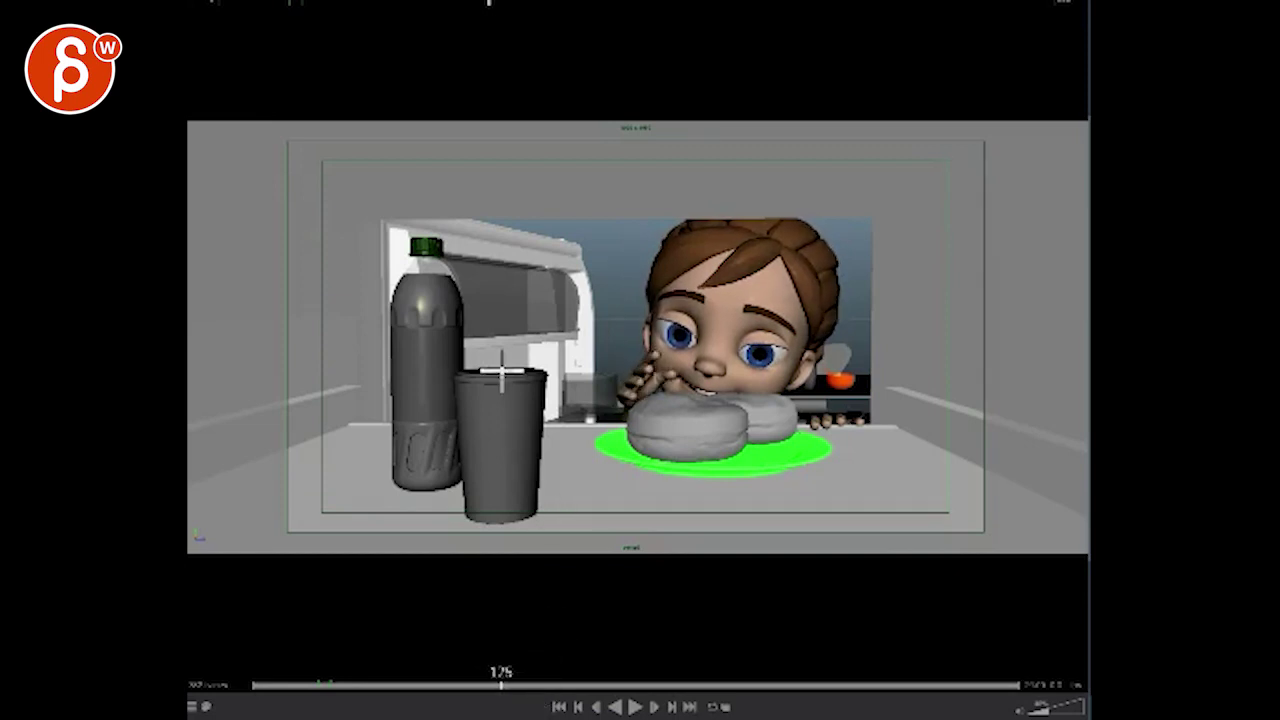
pyautogui.moveTo(366, 185)
pyautogui.mouseDown()
pyautogui.moveTo(447, 178)
pyautogui.moveTo(500, 240)
pyautogui.moveTo(560, 232)
pyautogui.mouseUp()
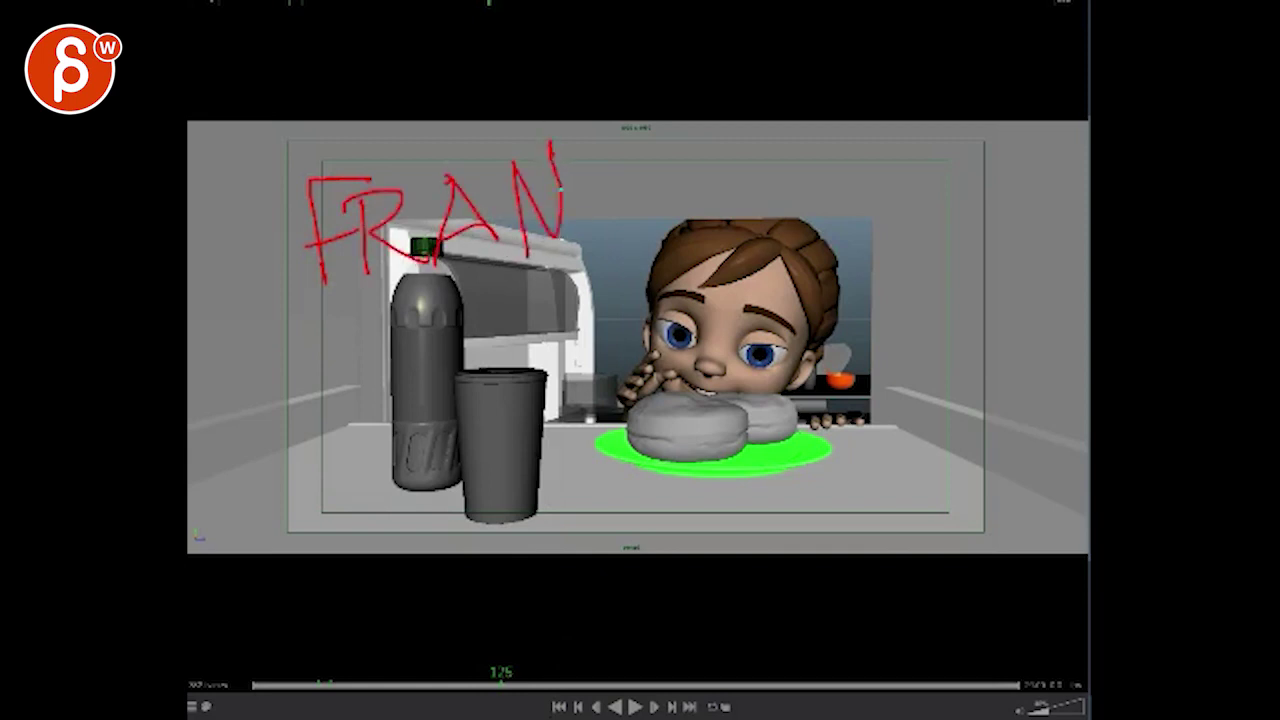
pyautogui.moveTo(600, 158); pyautogui.dragTo(662, 141)
pyautogui.moveTo(412, 345); pyautogui.dragTo(440, 432)
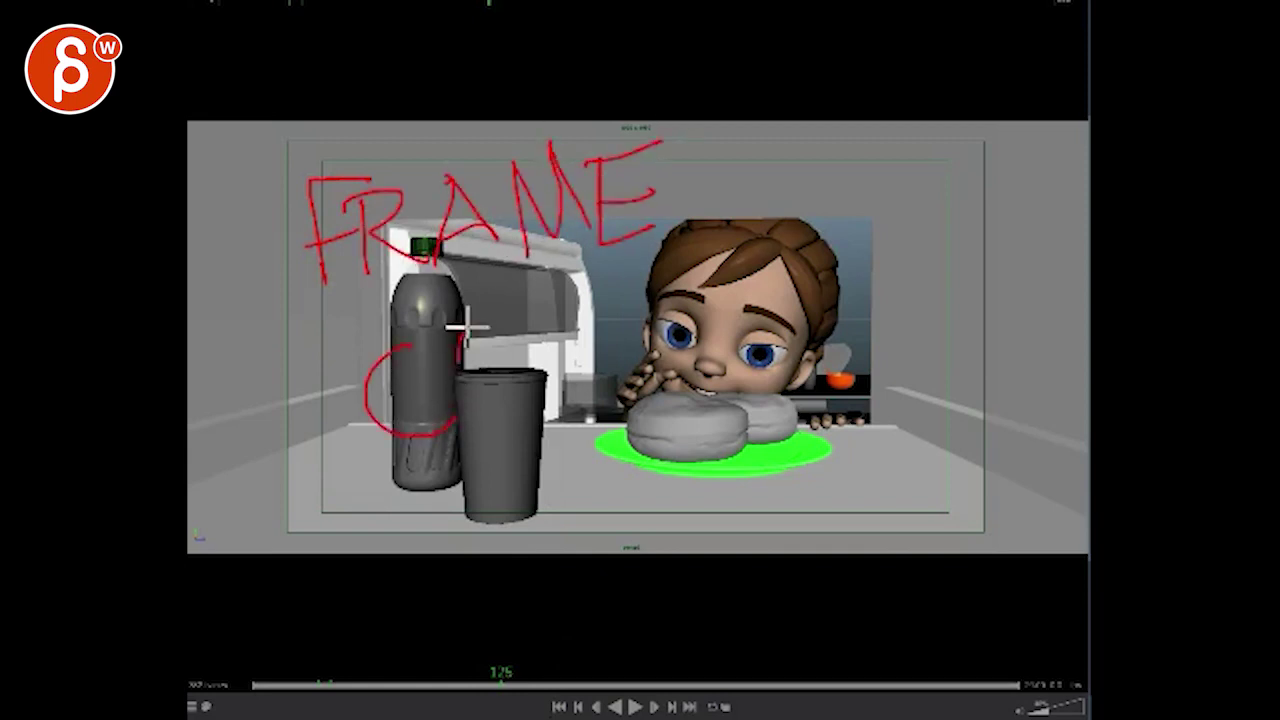
pyautogui.moveTo(462, 333); pyautogui.dragTo(478, 330)
pyautogui.moveTo(540, 388)
pyautogui.mouseDown()
pyautogui.moveTo(596, 385)
pyautogui.moveTo(700, 300)
pyautogui.moveTo(770, 325)
pyautogui.moveTo(811, 286)
pyautogui.moveTo(890, 250)
pyautogui.mouseUp()
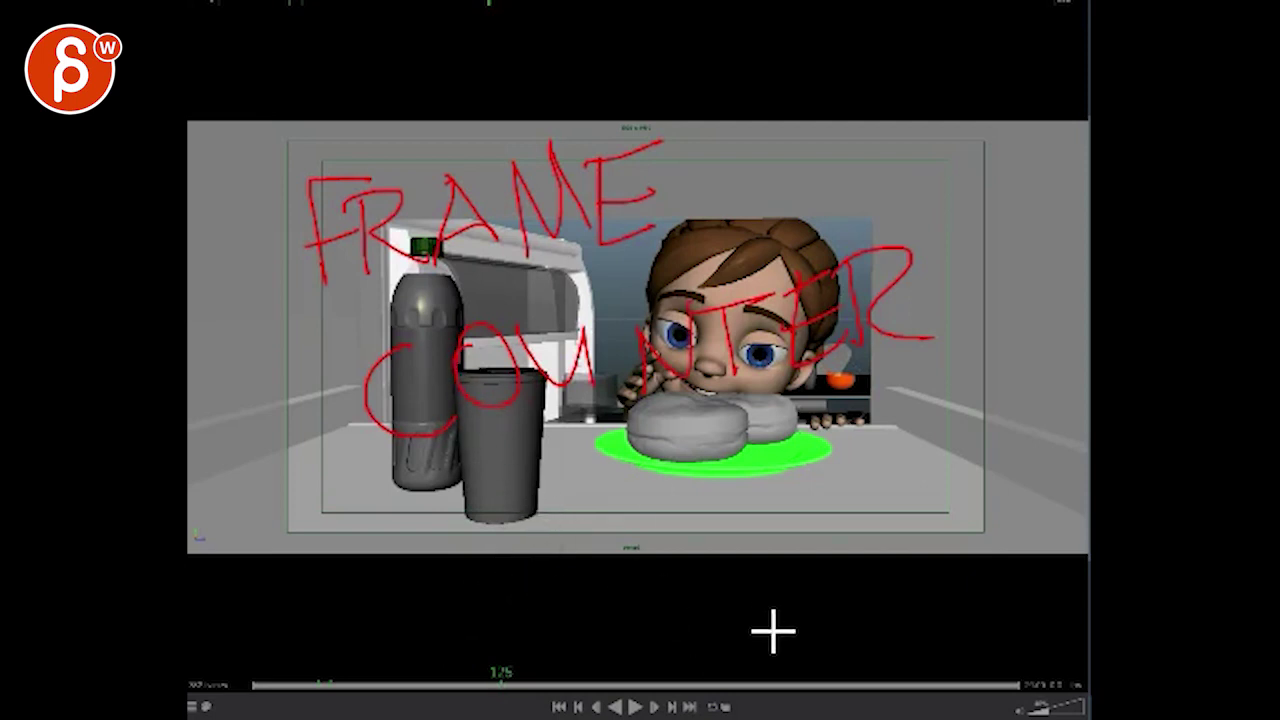
# Step: On frame 125, sketch a small red box in the lower corner below the note and a short curve at the opposite upper corner
pyautogui.moveTo(960, 556); pyautogui.dragTo(950, 494)
pyautogui.moveTo(950, 494); pyautogui.dragTo(1057, 540)
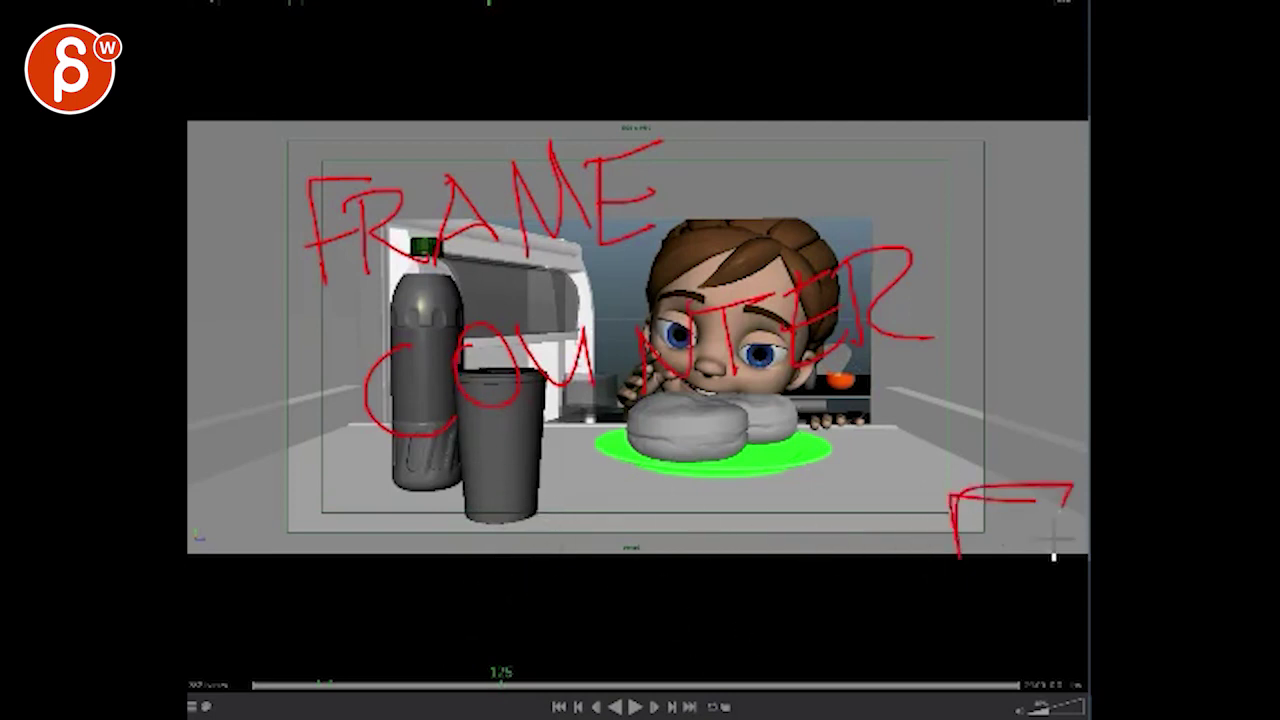
pyautogui.moveTo(958, 528); pyautogui.dragTo(1040, 520)
pyautogui.moveTo(268, 88); pyautogui.dragTo(215, 120)
pyautogui.press('F10')
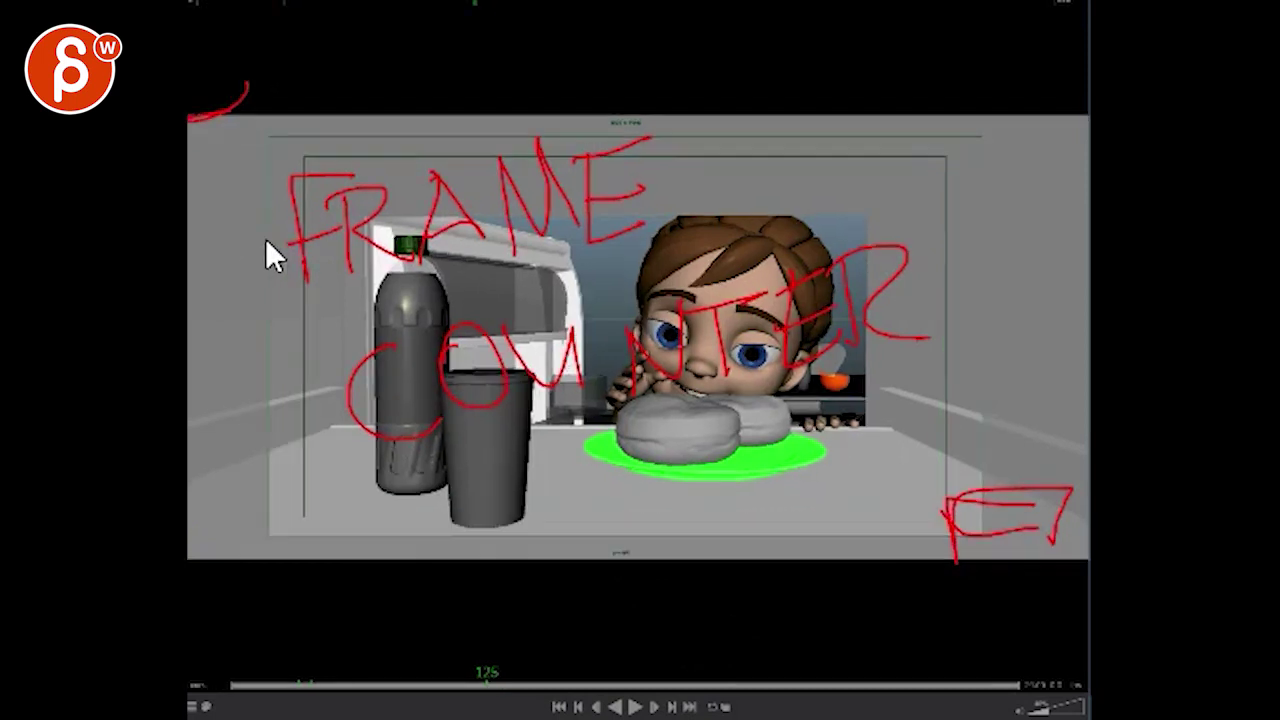
pyautogui.press('F10')
# Step: Go to frame 116 and scribble red loops over the front donut and the green plate
pyautogui.press('Left')
pyautogui.moveTo(476, 686)
pyautogui.mouseDown()
pyautogui.moveTo(454, 686)
pyautogui.moveTo(592, 678)
pyautogui.moveTo(485, 682)
pyautogui.mouseUp()
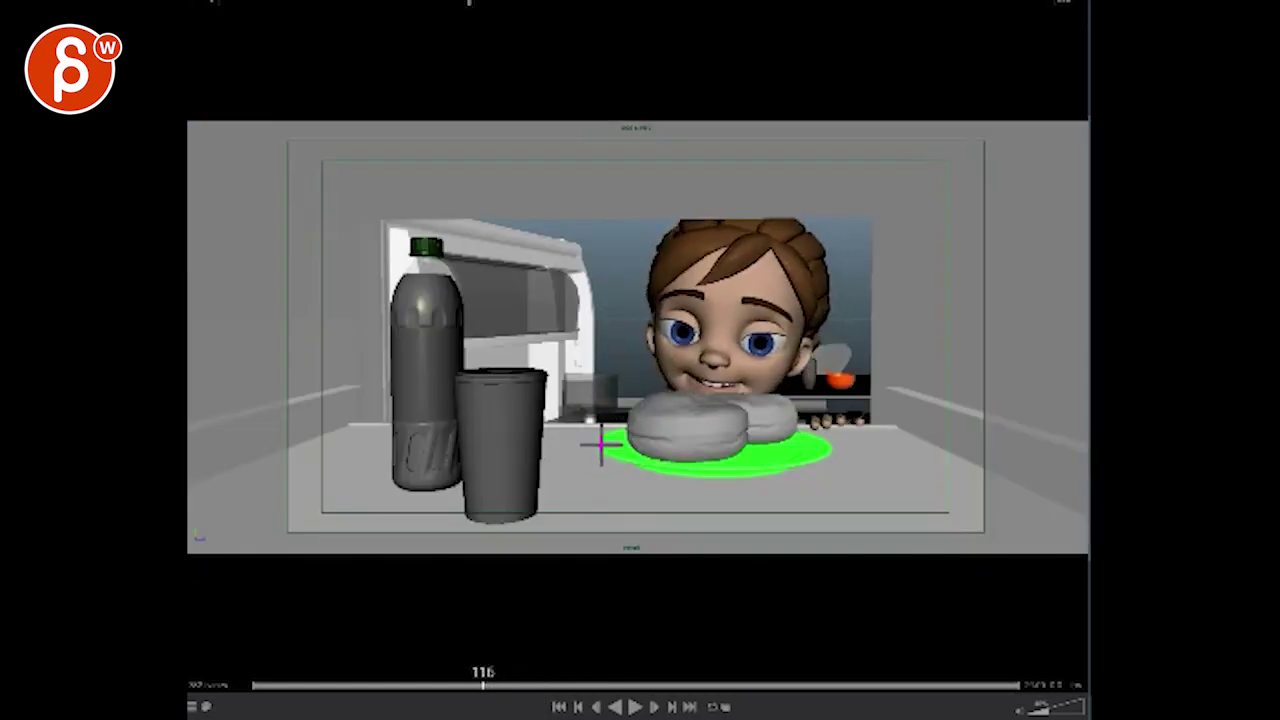
pyautogui.moveTo(595, 440)
pyautogui.mouseDown()
pyautogui.moveTo(580, 477)
pyautogui.moveTo(639, 418)
pyautogui.moveTo(760, 450)
pyautogui.moveTo(704, 450)
pyautogui.mouseUp()
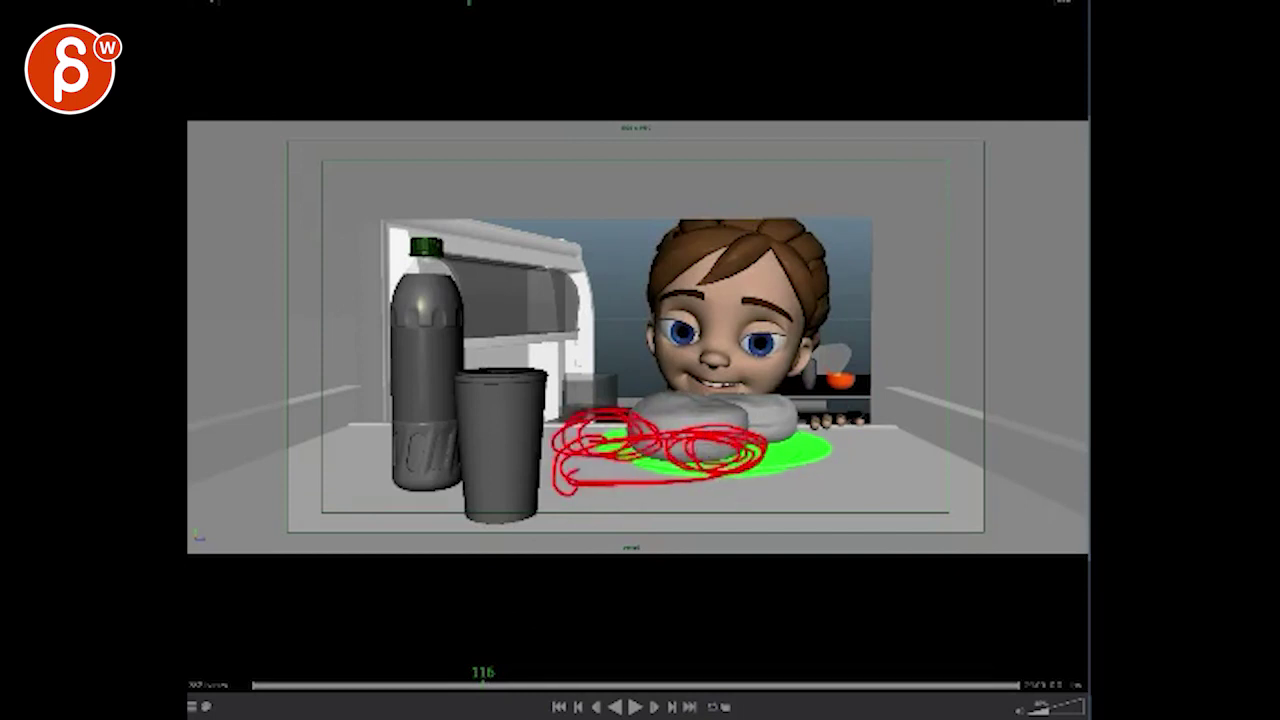
# Step: Go back to frame 99 and draw red outlines around the girl's head and over the donuts
pyautogui.hotkey('alt', ',')
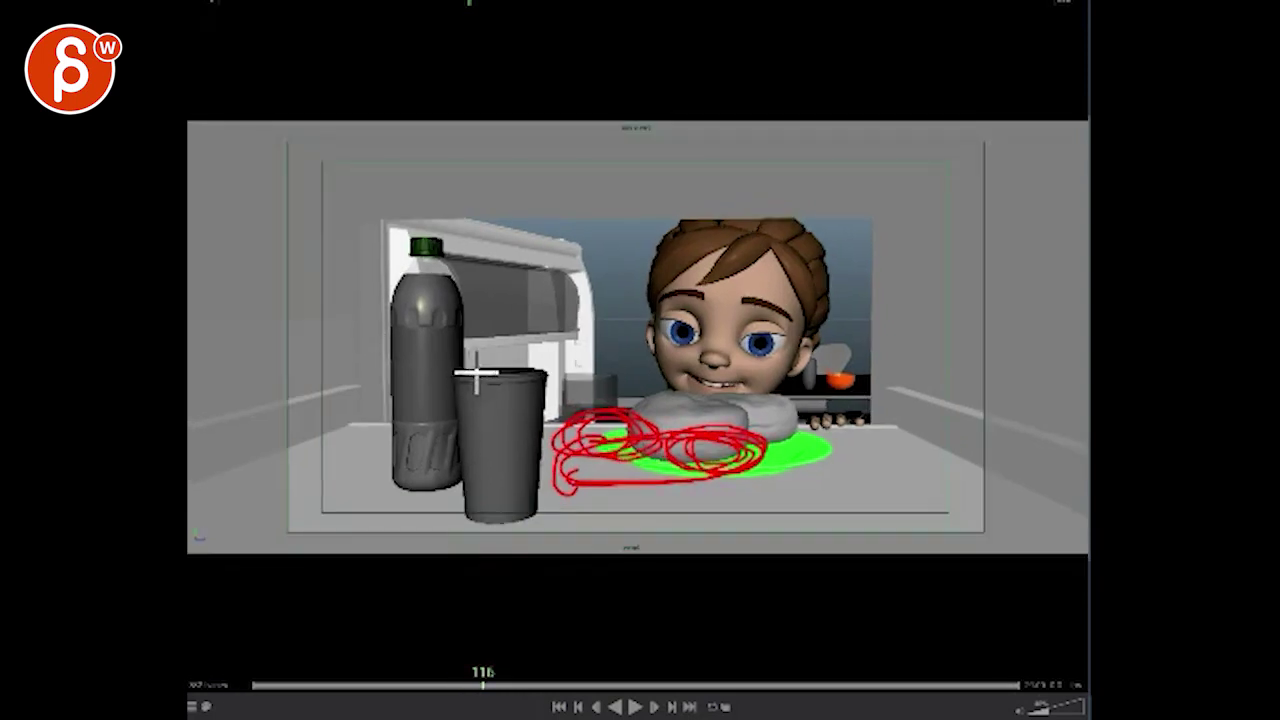
pyautogui.press('Left')
pyautogui.press('Left')
pyautogui.press('Left')
pyautogui.press('Left')
pyautogui.press('Left')
pyautogui.press('Left')
pyautogui.press('Left')
pyautogui.press('Left')
pyautogui.press('Left')
pyautogui.press('Left')
pyautogui.press('Left')
pyautogui.press('Left')
pyautogui.press('Left')
pyautogui.press('Left')
pyautogui.press('Left')
pyautogui.press('Left')
pyautogui.press('Left')
pyautogui.press('Left')
pyautogui.press('Left')
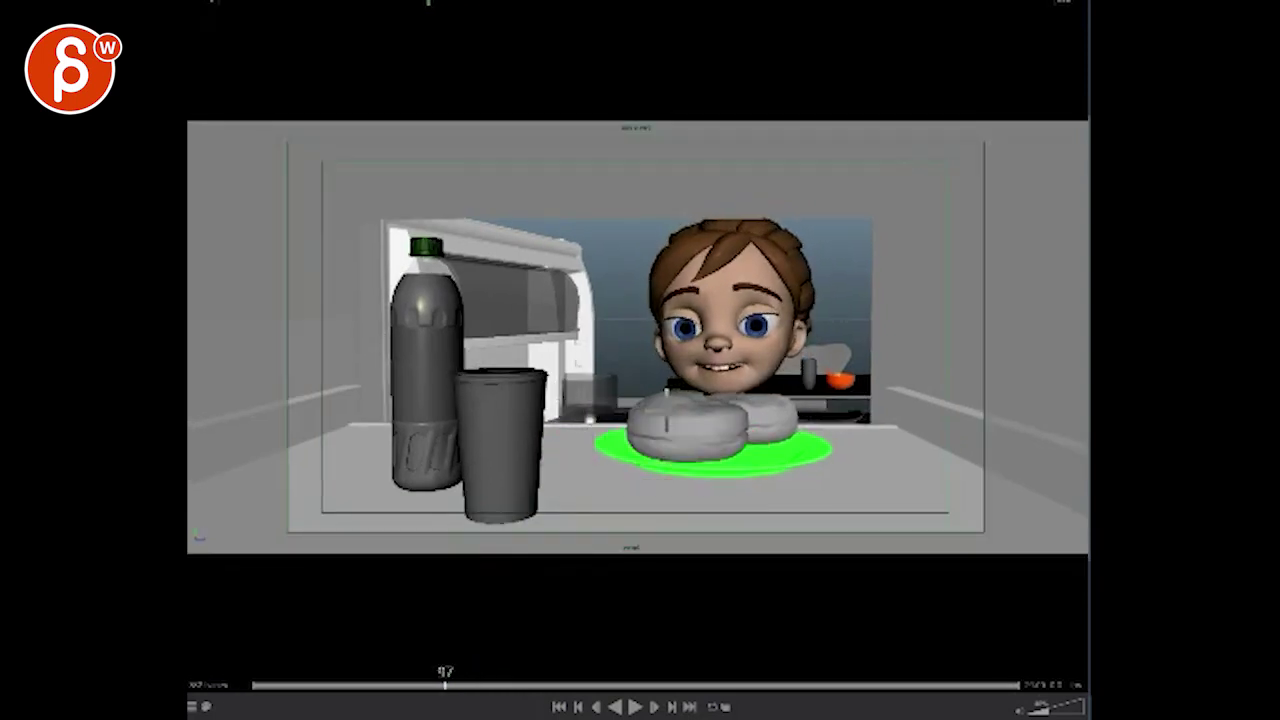
pyautogui.press('Right')
pyautogui.press('Right')
pyautogui.moveTo(766, 385)
pyautogui.mouseDown()
pyautogui.moveTo(712, 389)
pyautogui.moveTo(717, 226)
pyautogui.moveTo(760, 392)
pyautogui.moveTo(700, 400)
pyautogui.moveTo(714, 485)
pyautogui.mouseUp()
pyautogui.moveTo(786, 424); pyautogui.dragTo(665, 453)
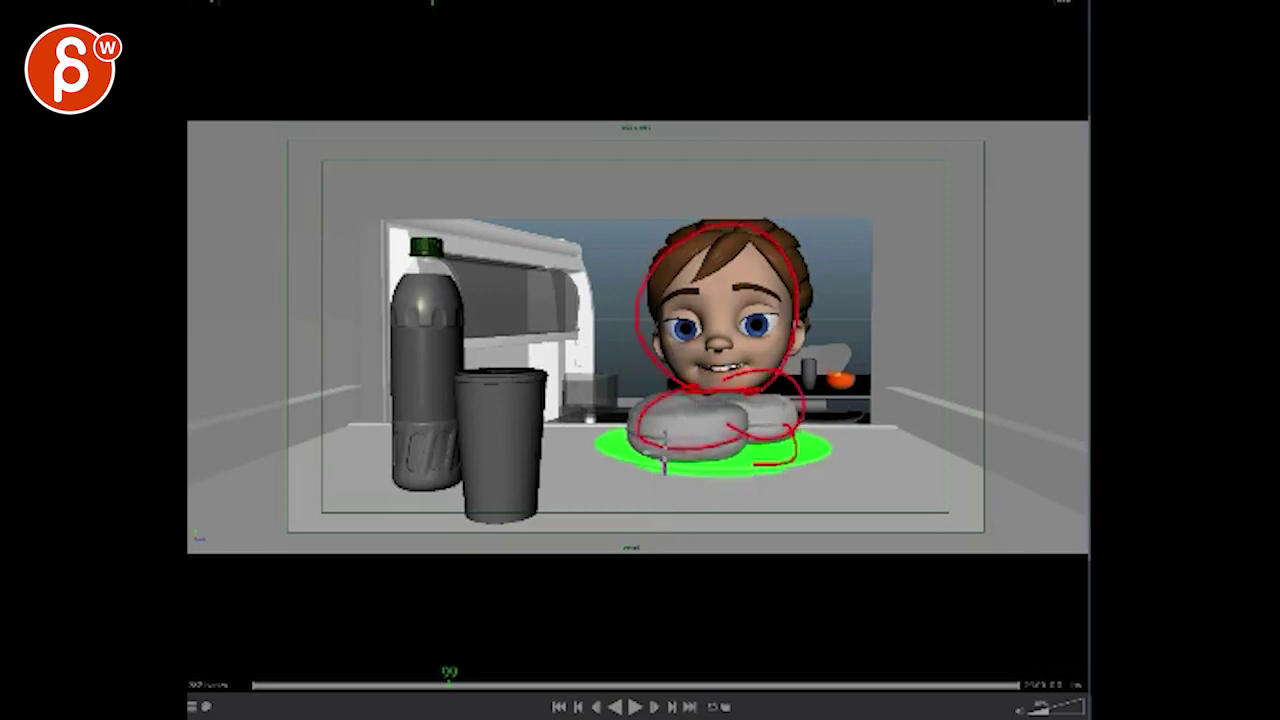
# Step: On frame 98, draw a rule-of-thirds grid in red and sketch two eye circles on the forehead with a nose curve below
pyautogui.hotkey('alt', ',')
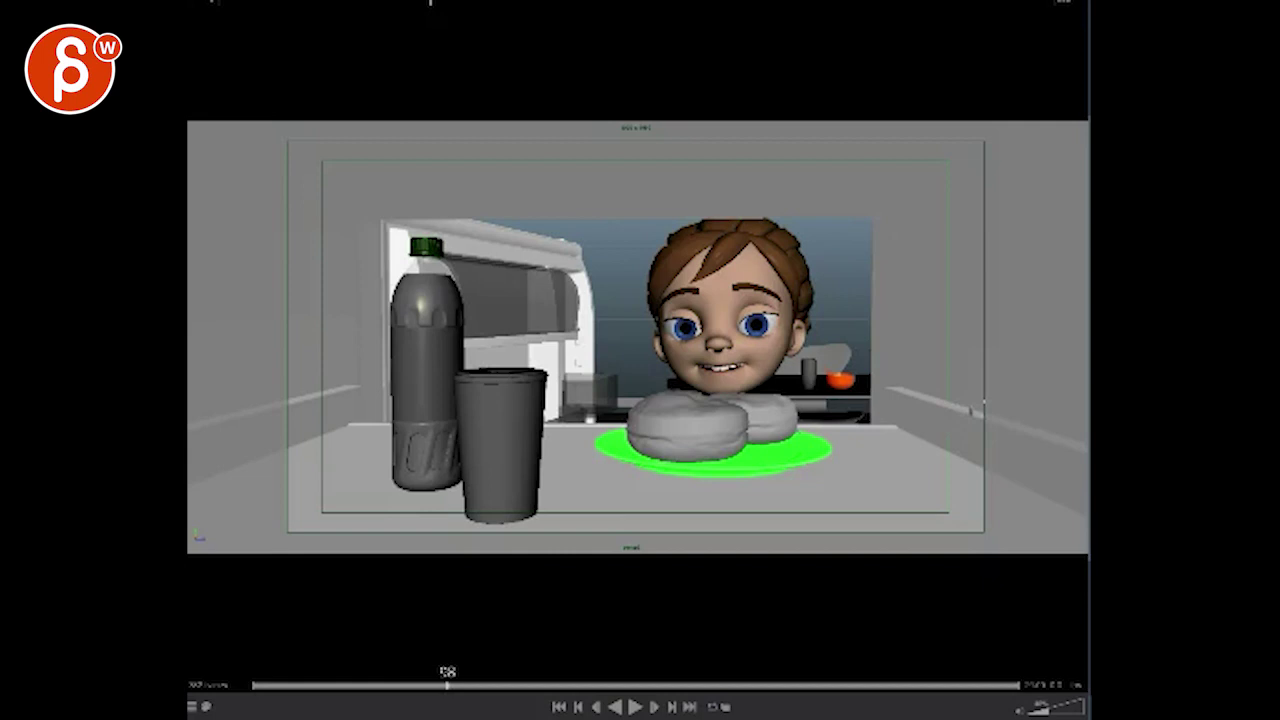
pyautogui.moveTo(983, 416); pyautogui.dragTo(303, 400)
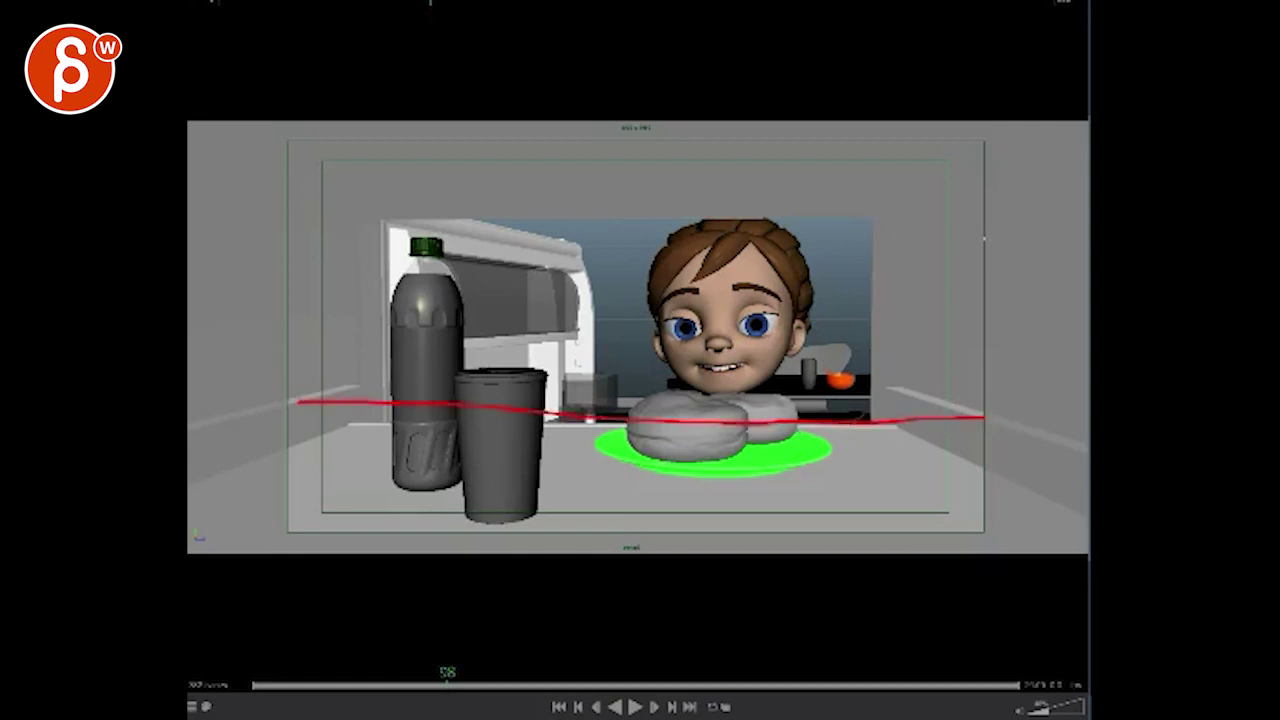
pyautogui.moveTo(983, 238); pyautogui.dragTo(272, 268)
pyautogui.moveTo(449, 134); pyautogui.dragTo(465, 508)
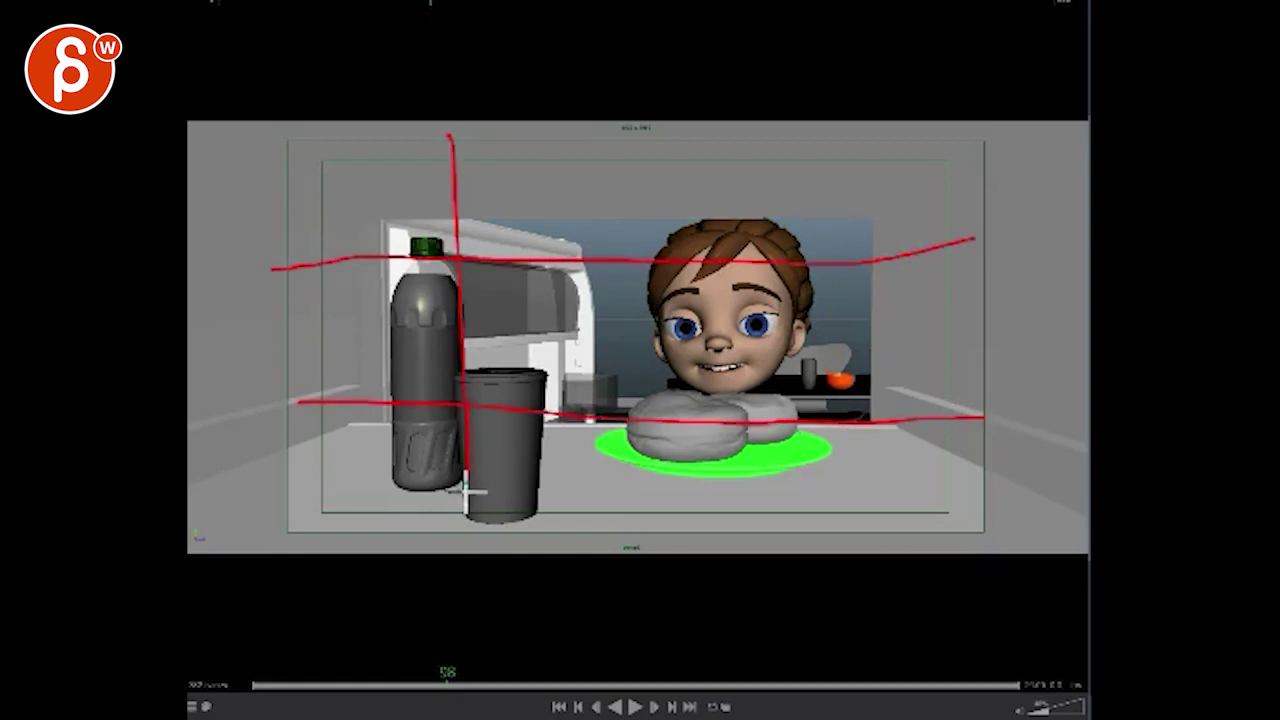
pyautogui.moveTo(788, 140); pyautogui.dragTo(803, 545)
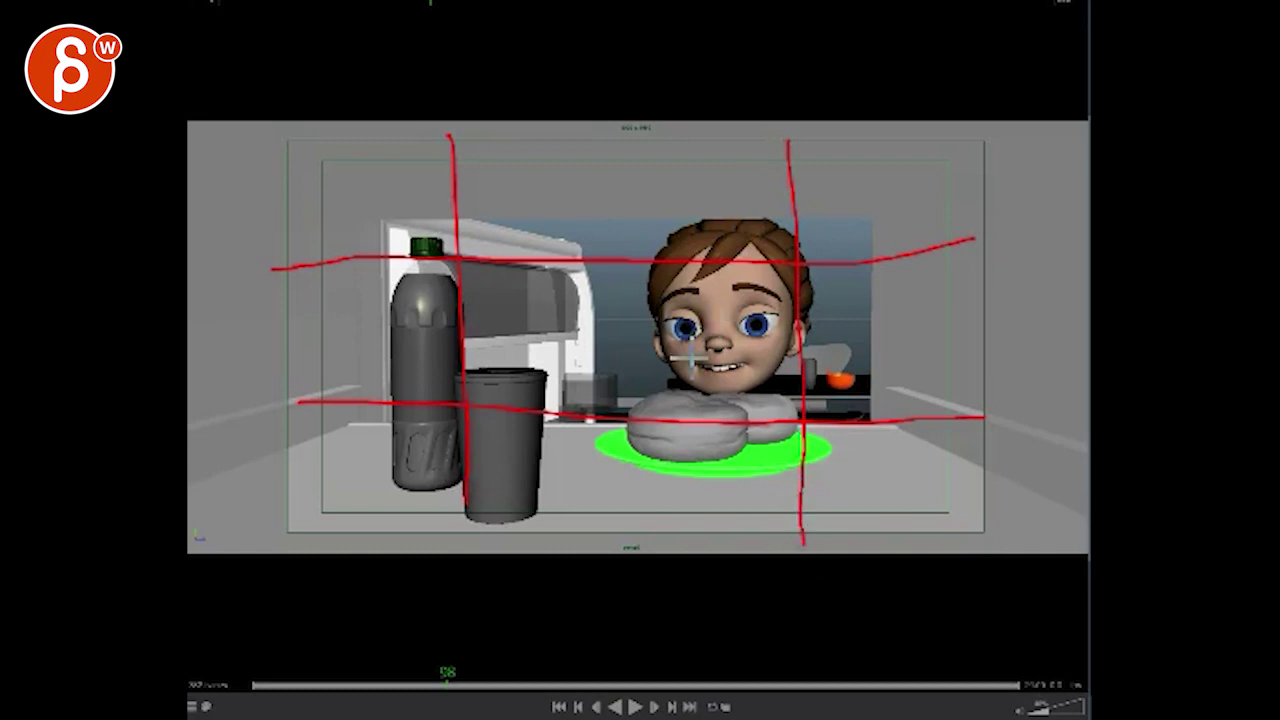
pyautogui.moveTo(706, 323)
pyautogui.mouseDown()
pyautogui.moveTo(715, 347)
pyautogui.moveTo(706, 337)
pyautogui.mouseUp()
pyautogui.moveTo(716, 263)
pyautogui.mouseDown()
pyautogui.moveTo(735, 300)
pyautogui.moveTo(798, 292)
pyautogui.mouseUp()
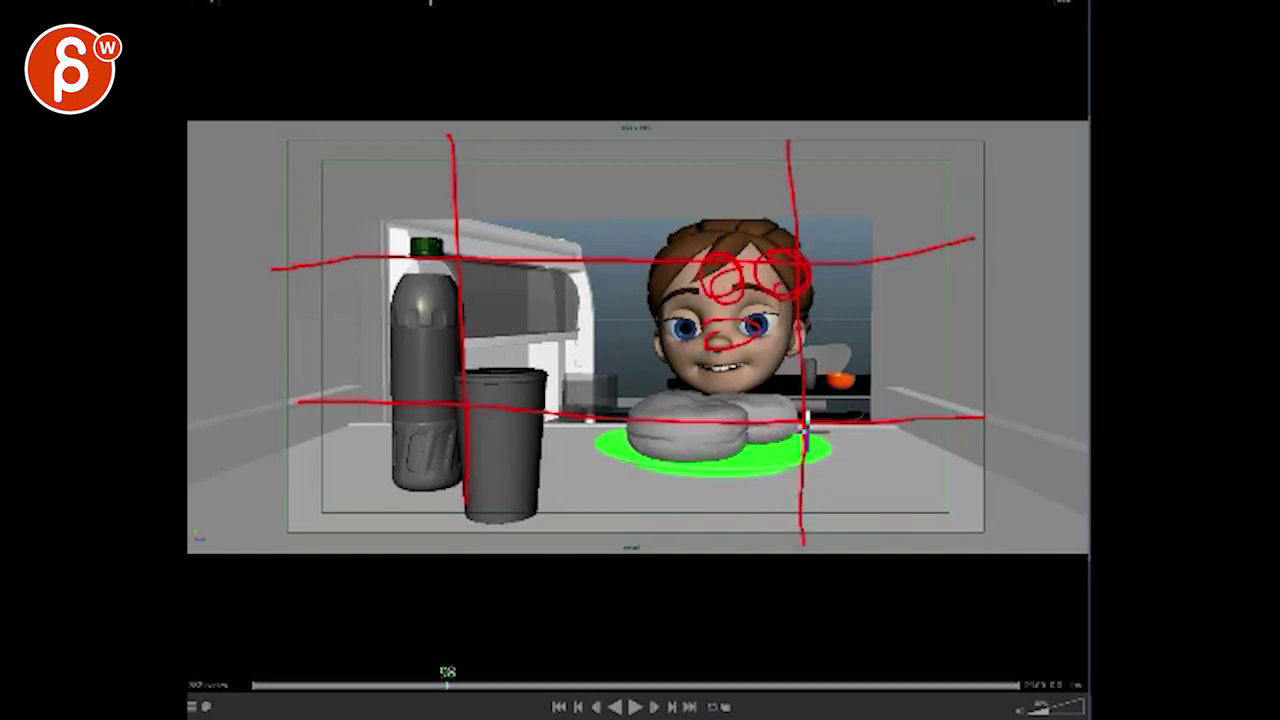
# Step: Go to frame 53 and sketch two raised eye circles, a nose and one side of the face outline in red
pyautogui.press('Left')
pyautogui.moveTo(426, 681)
pyautogui.mouseDown()
pyautogui.moveTo(283, 676)
pyautogui.moveTo(359, 686)
pyautogui.mouseUp()
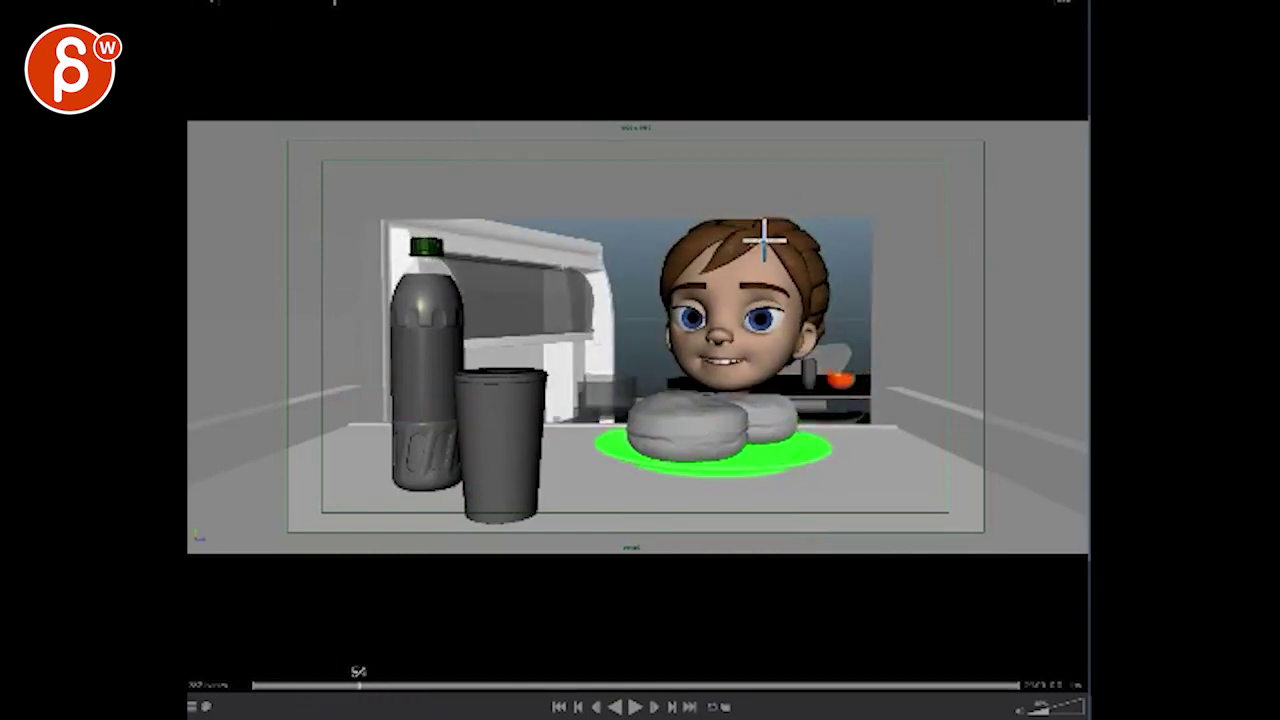
pyautogui.moveTo(731, 229)
pyautogui.mouseDown()
pyautogui.moveTo(814, 257)
pyautogui.moveTo(748, 238)
pyautogui.moveTo(755, 222)
pyautogui.moveTo(825, 205)
pyautogui.moveTo(731, 290)
pyautogui.moveTo(667, 297)
pyautogui.moveTo(711, 271)
pyautogui.mouseUp()
pyautogui.press('Left')
pyautogui.moveTo(746, 271)
pyautogui.mouseDown()
pyautogui.moveTo(773, 284)
pyautogui.moveTo(744, 272)
pyautogui.moveTo(726, 320)
pyautogui.moveTo(740, 324)
pyautogui.mouseUp()
pyautogui.moveTo(780, 230)
pyautogui.mouseDown()
pyautogui.moveTo(782, 332)
pyautogui.moveTo(740, 339)
pyautogui.mouseUp()
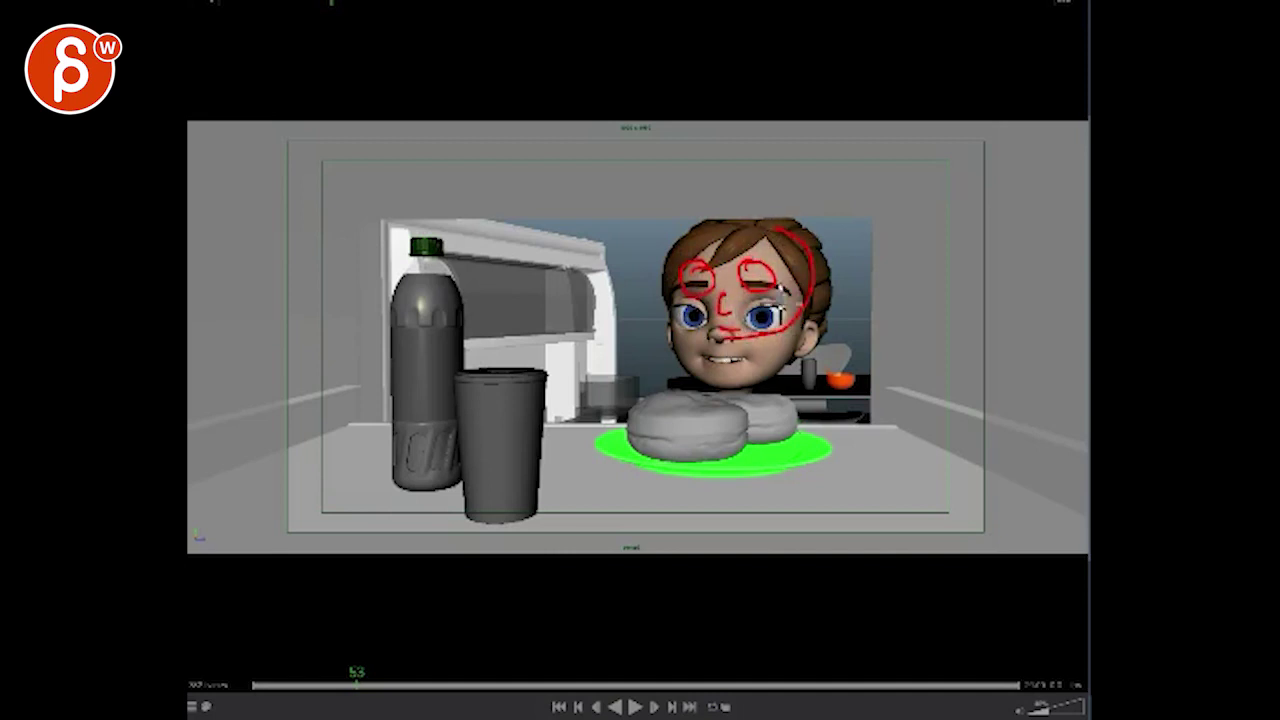
# Step: Extend the red head outline around the other side and add a hair tuft, mouth and neck with shoulders
pyautogui.moveTo(808, 290)
pyautogui.mouseDown()
pyautogui.moveTo(657, 323)
pyautogui.moveTo(690, 239)
pyautogui.mouseUp()
pyautogui.moveTo(778, 226); pyautogui.dragTo(795, 245)
pyautogui.moveTo(741, 344)
pyautogui.mouseDown()
pyautogui.moveTo(692, 343)
pyautogui.moveTo(724, 376)
pyautogui.mouseUp()
pyautogui.moveTo(745, 355)
pyautogui.mouseDown()
pyautogui.moveTo(744, 378)
pyautogui.moveTo(772, 390)
pyautogui.moveTo(706, 380)
pyautogui.moveTo(685, 392)
pyautogui.mouseUp()
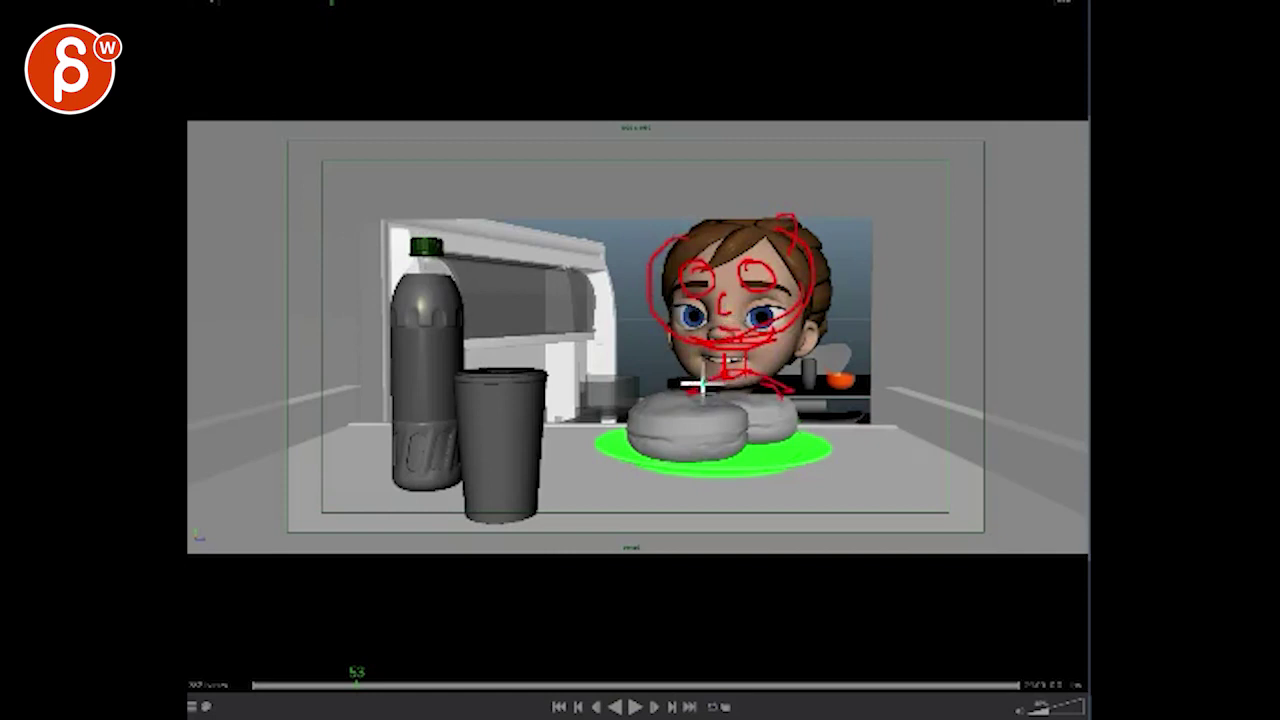
# Step: Step back and forth between frames 51 and 55 to examine the girl's head movement
pyautogui.press('F10')
pyautogui.press('Right')
pyautogui.hotkey('alt', ',')
pyautogui.hotkey('alt', ',')
pyautogui.hotkey('alt', ',')
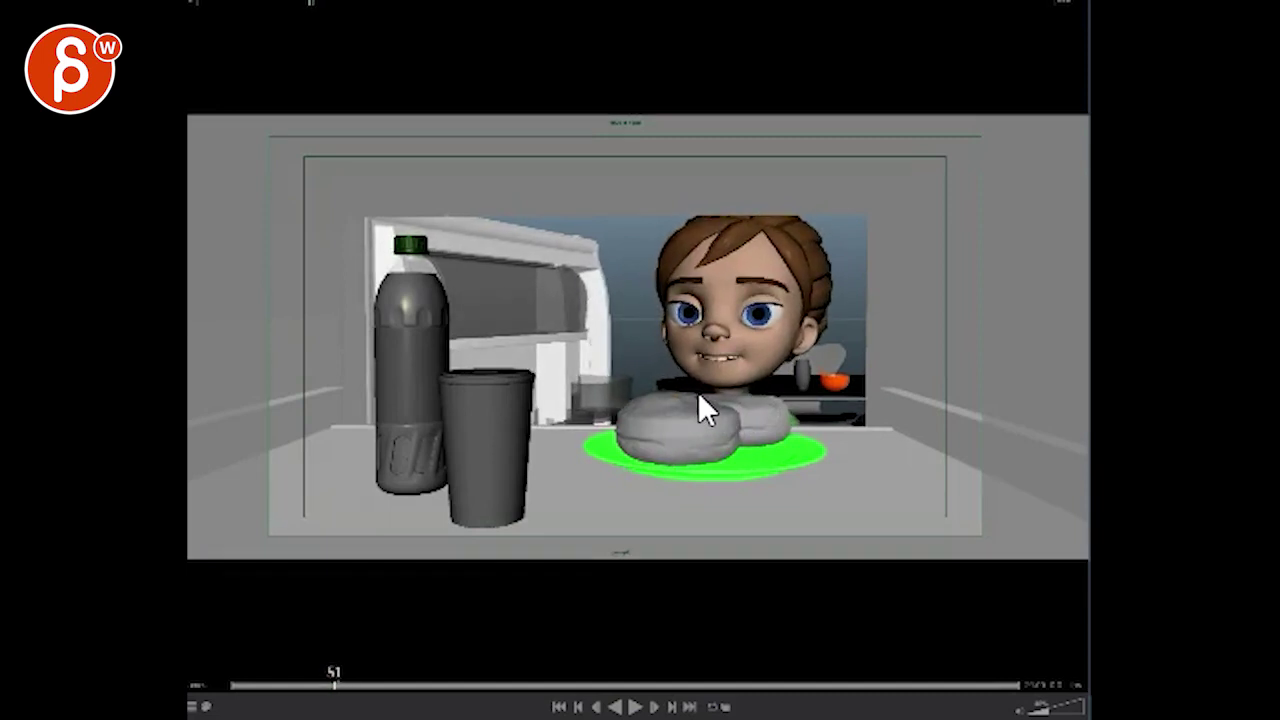
pyautogui.hotkey('alt', '.')
pyautogui.hotkey('alt', '.')
pyautogui.hotkey('alt', '.')
pyautogui.hotkey('alt', '.')
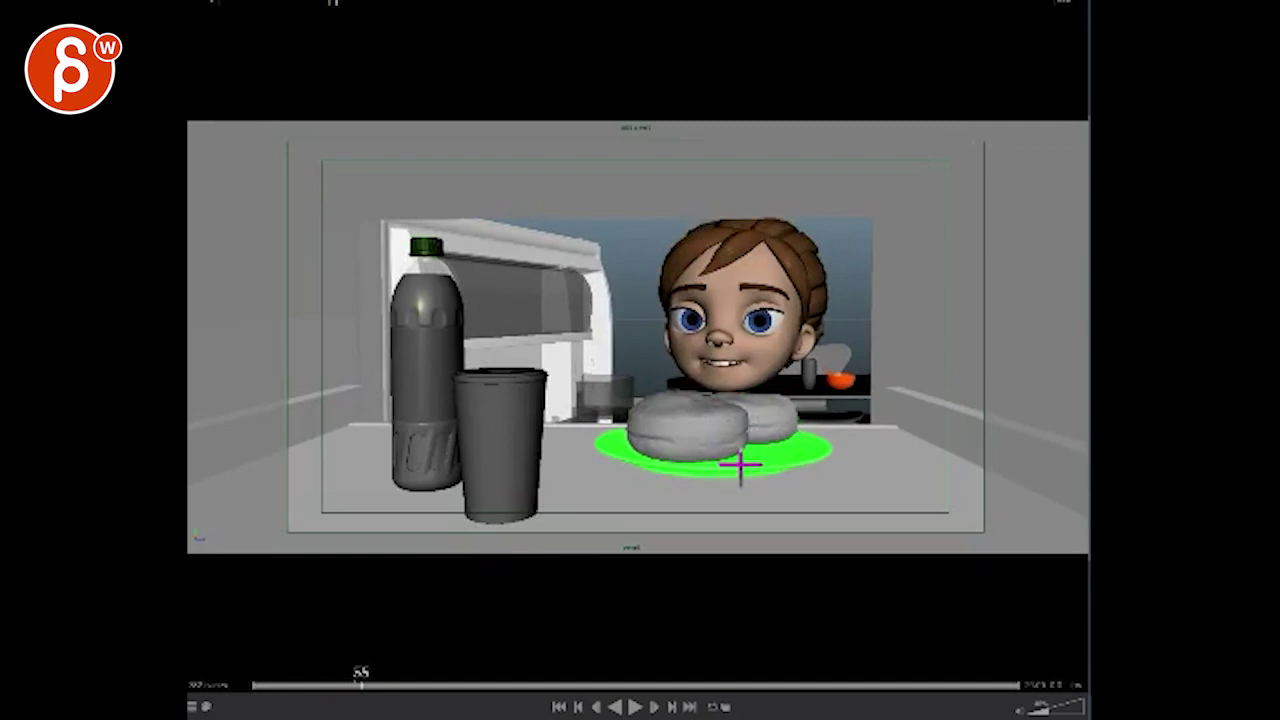
# Step: Go back to frame 36 and sketch the girl's neck and shoulders in red below her chin
pyautogui.hotkey('alt', ',')
pyautogui.hotkey('alt', ',')
pyautogui.hotkey('alt', ',')
pyautogui.hotkey('alt', ',')
pyautogui.hotkey('alt', ',')
pyautogui.hotkey('alt', ',')
pyautogui.hotkey('alt', ',')
pyautogui.hotkey('alt', ',')
pyautogui.hotkey('alt', ',')
pyautogui.hotkey('alt', ',')
pyautogui.hotkey('alt', ',')
pyautogui.hotkey('alt', ',')
pyautogui.hotkey('alt', ',')
pyautogui.hotkey('alt', ',')
pyautogui.hotkey('alt', ',')
pyautogui.hotkey('alt', ',')
pyautogui.hotkey('alt', ',')
pyautogui.hotkey('alt', ',')
pyautogui.hotkey('alt', ',')
pyautogui.hotkey('alt', ',')
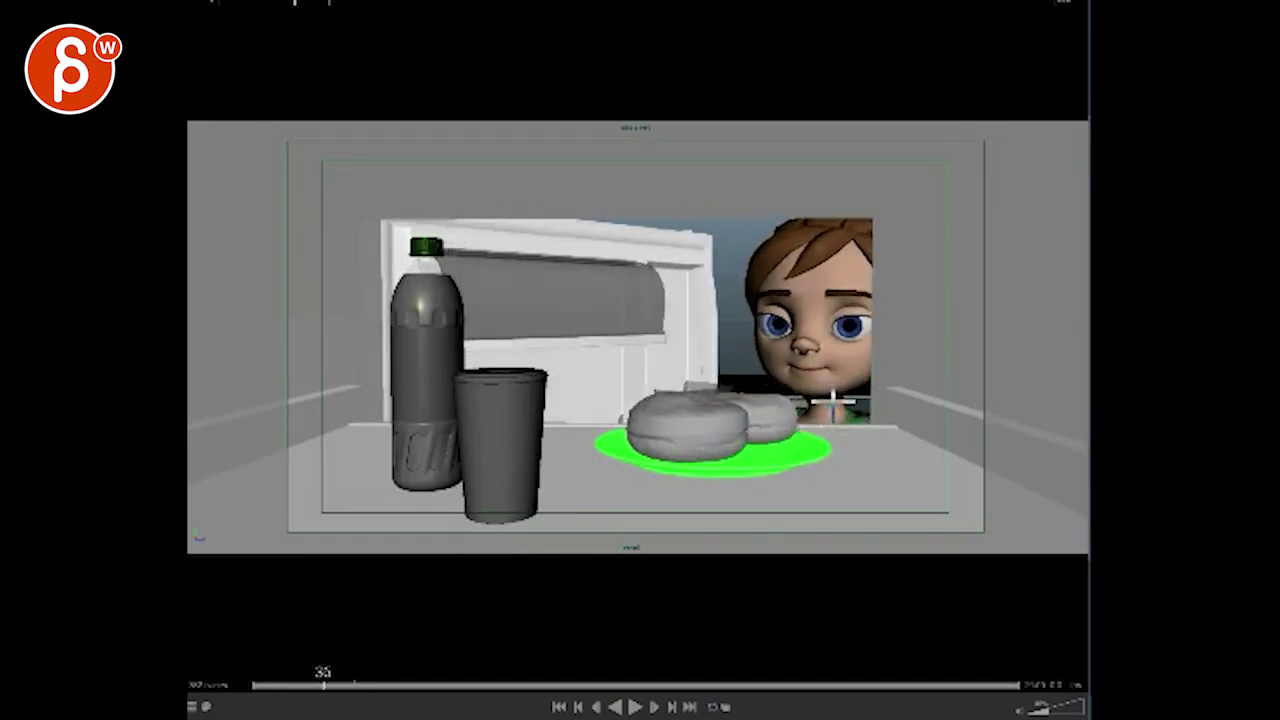
pyautogui.moveTo(840, 395)
pyautogui.mouseDown()
pyautogui.moveTo(874, 425)
pyautogui.moveTo(818, 405)
pyautogui.moveTo(849, 424)
pyautogui.mouseUp()
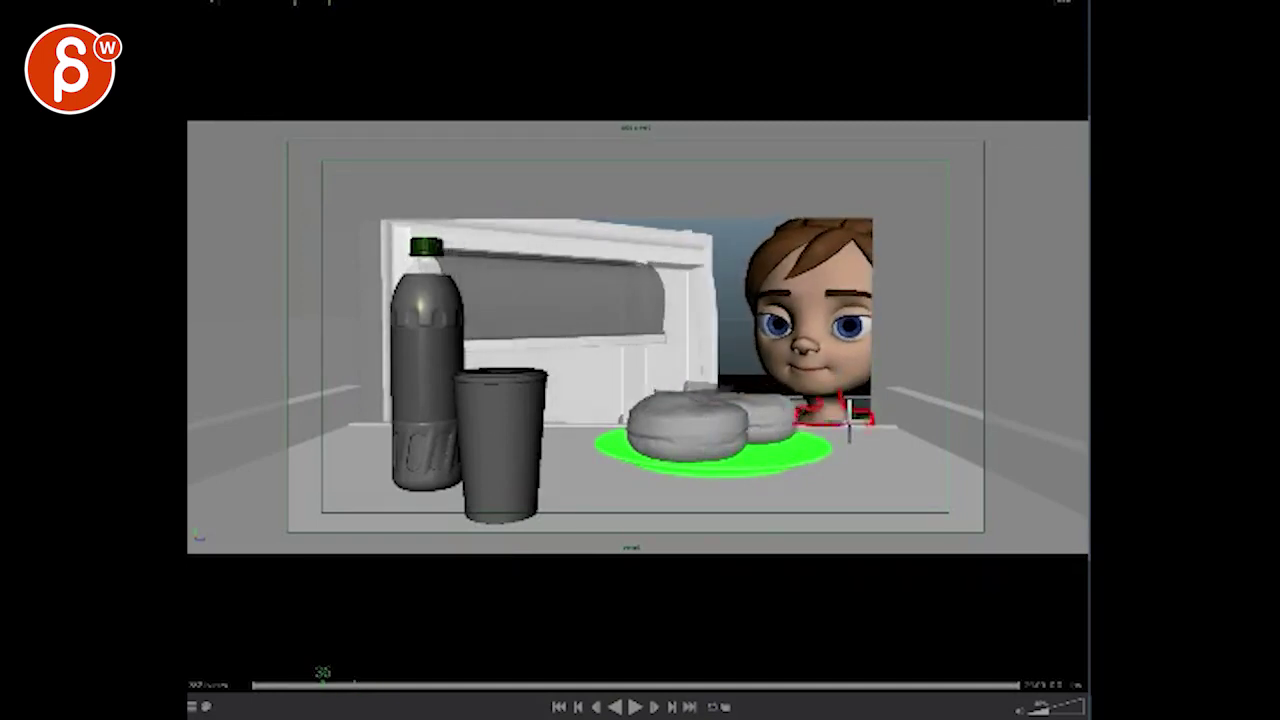
pyautogui.moveTo(755, 382)
pyautogui.mouseDown()
pyautogui.moveTo(702, 380)
pyautogui.moveTo(700, 366)
pyautogui.moveTo(760, 378)
pyautogui.mouseUp()
pyautogui.moveTo(708, 316)
pyautogui.mouseDown()
pyautogui.moveTo(706, 289)
pyautogui.moveTo(697, 334)
pyautogui.mouseUp()
# Step: Play the shot from frame 35 into the wide kitchen view and return to frame 111 to examine the girl's hand
pyautogui.hotkey('alt', ',')
pyautogui.hotkey('alt', ',')
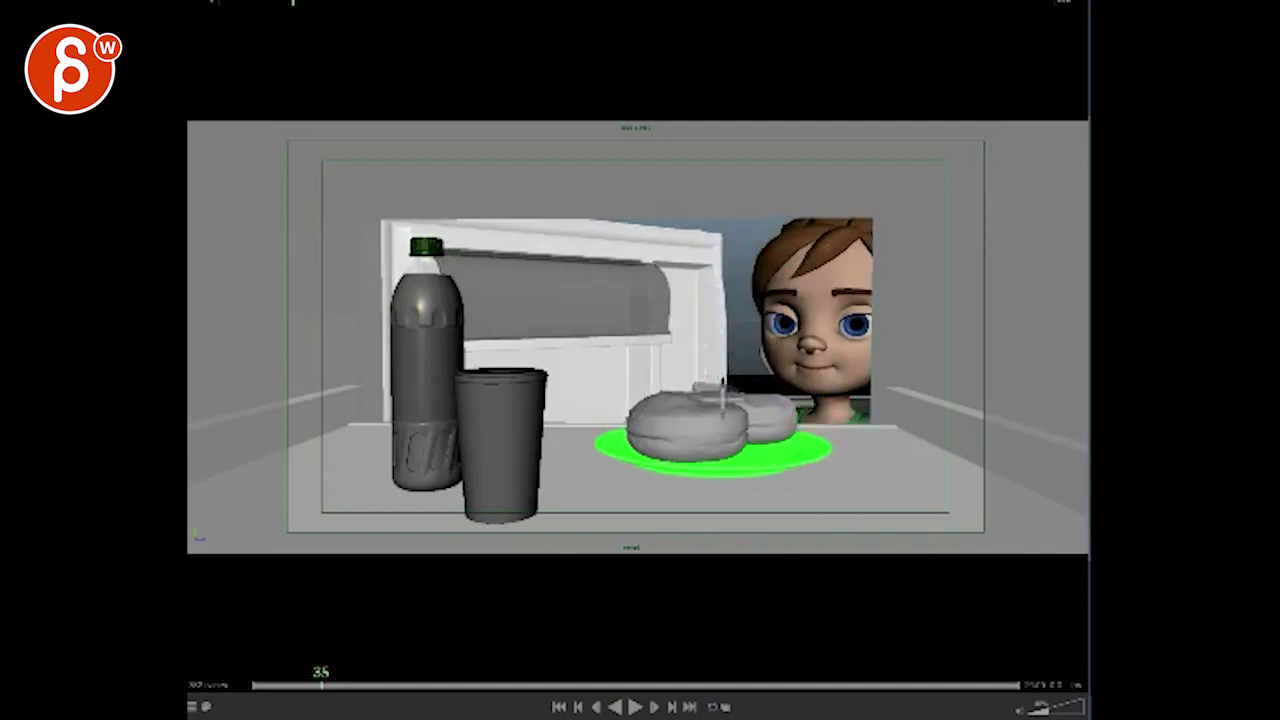
pyautogui.hotkey('alt', 'v')
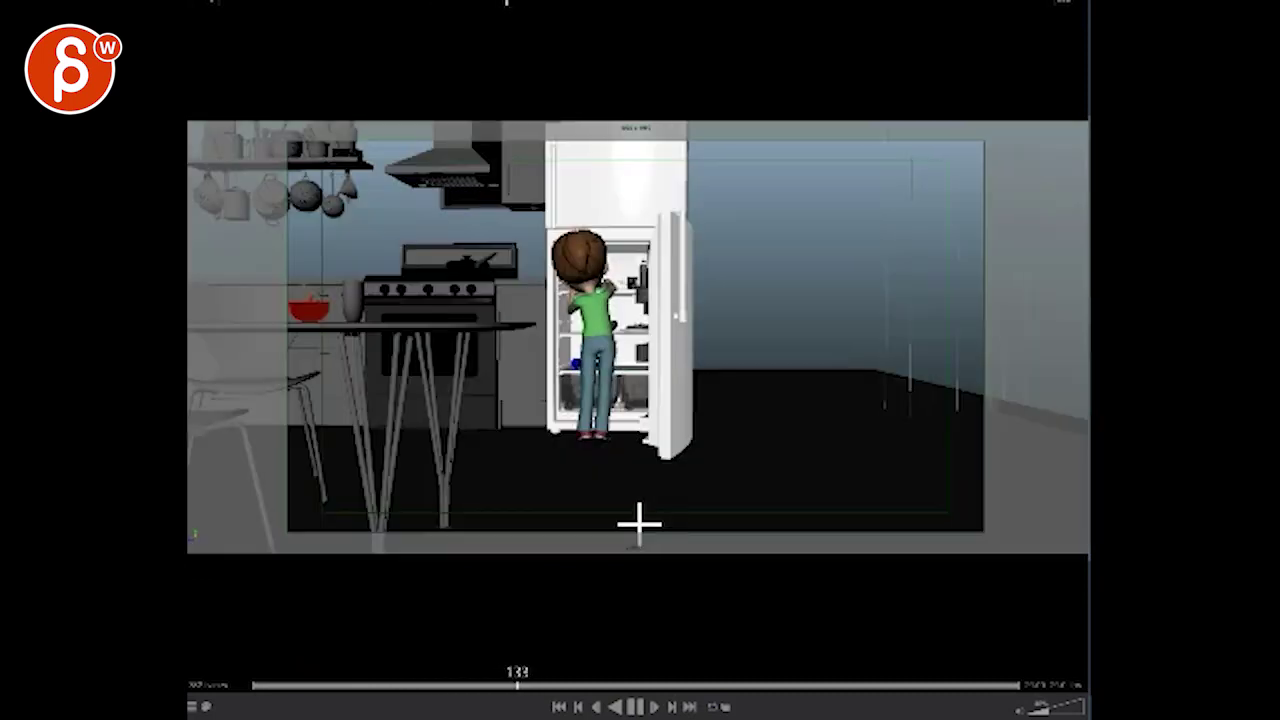
pyautogui.moveTo(508, 680); pyautogui.dragTo(481, 684)
pyautogui.hotkey('alt', ',')
pyautogui.hotkey('alt', ',')
pyautogui.hotkey('alt', ',')
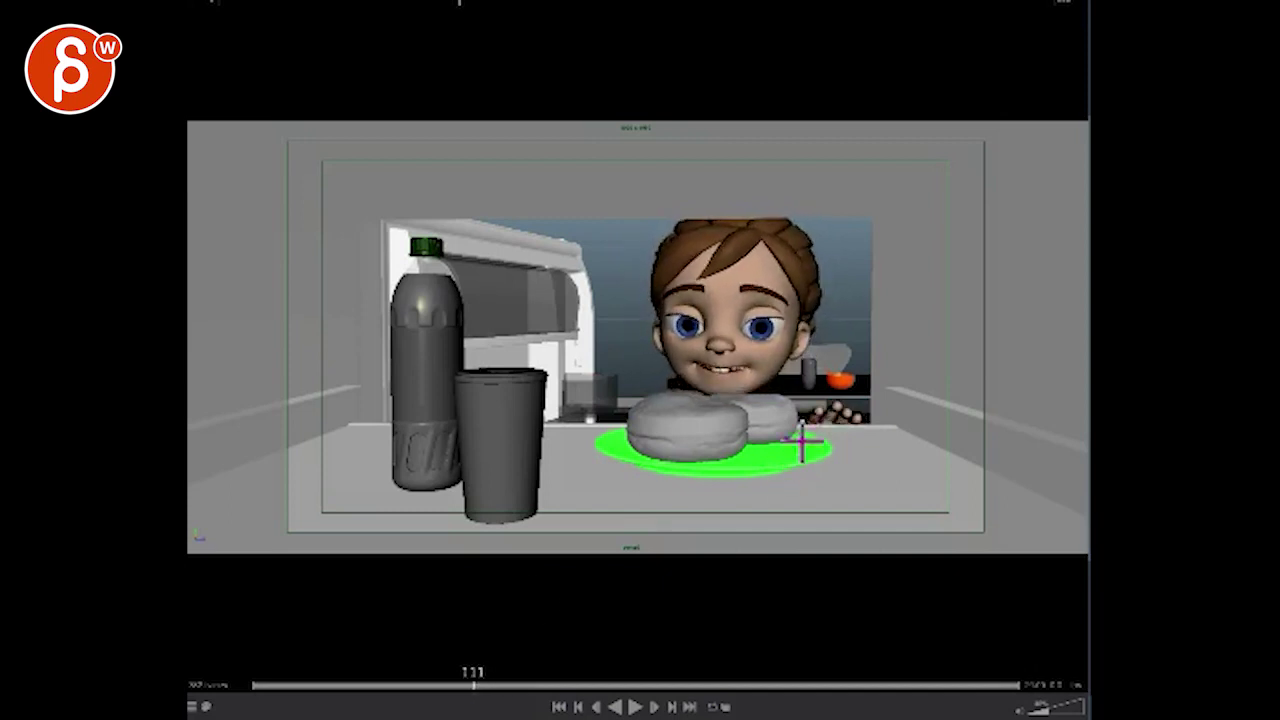
# Step: Advance to frame 123 and circle the girl's fingers on the shelf edge beside the donuts in red
pyautogui.hotkey('alt', '.')
pyautogui.hotkey('alt', '.')
pyautogui.press('Right')
pyautogui.press('Right')
pyautogui.press('Right')
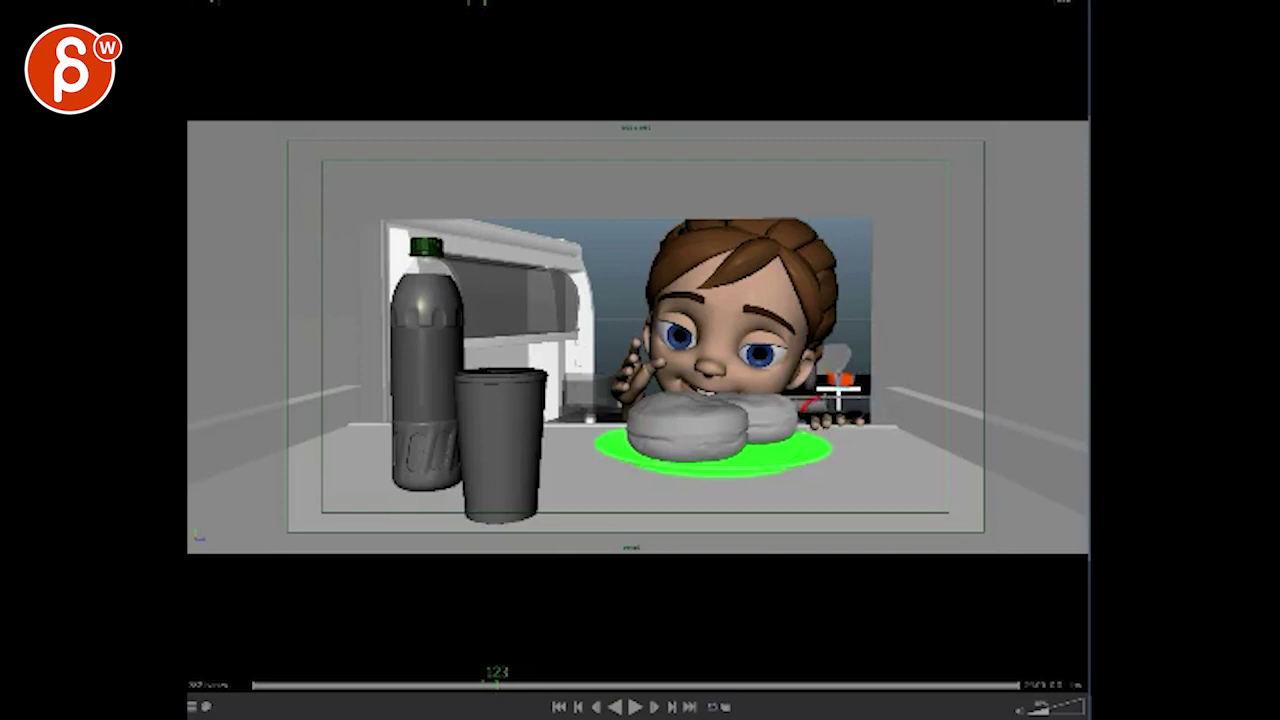
pyautogui.moveTo(848, 388)
pyautogui.mouseDown()
pyautogui.moveTo(820, 420)
pyautogui.moveTo(826, 408)
pyautogui.mouseUp()
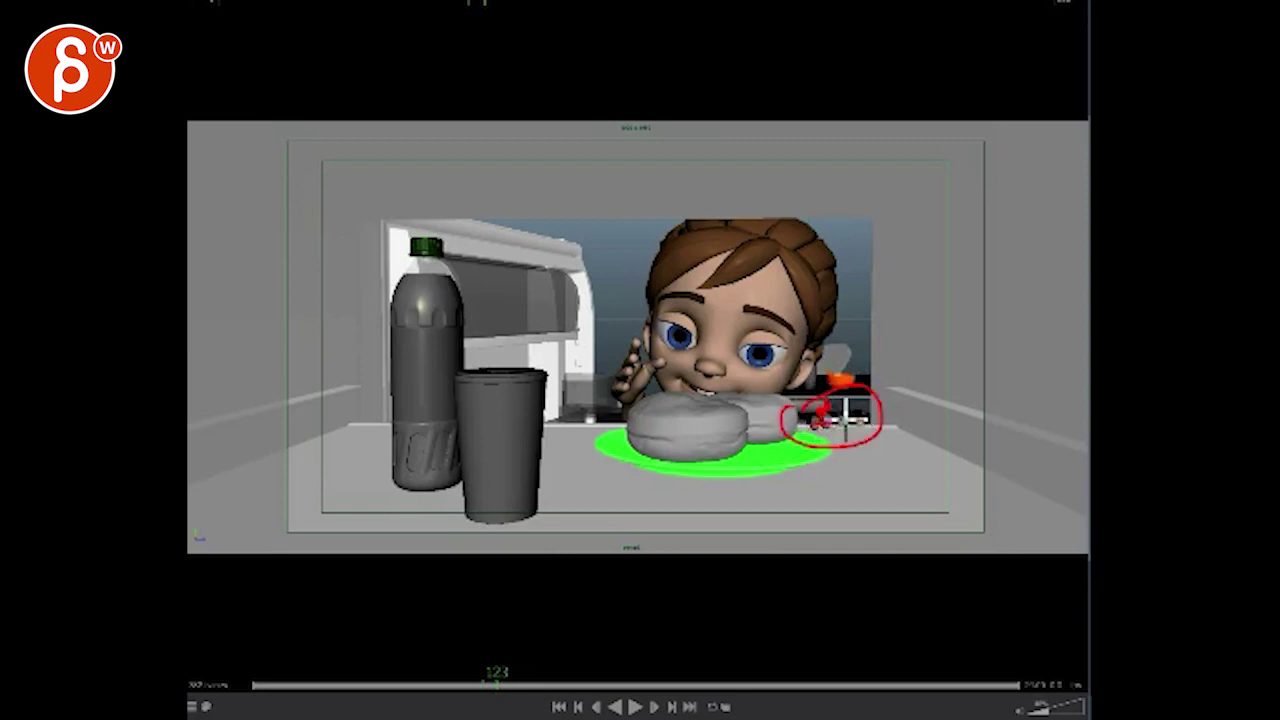
# Step: Play into the wide kitchen view and mark the girl's raised arm and lifted foot in red on frame 149
pyautogui.press('space')
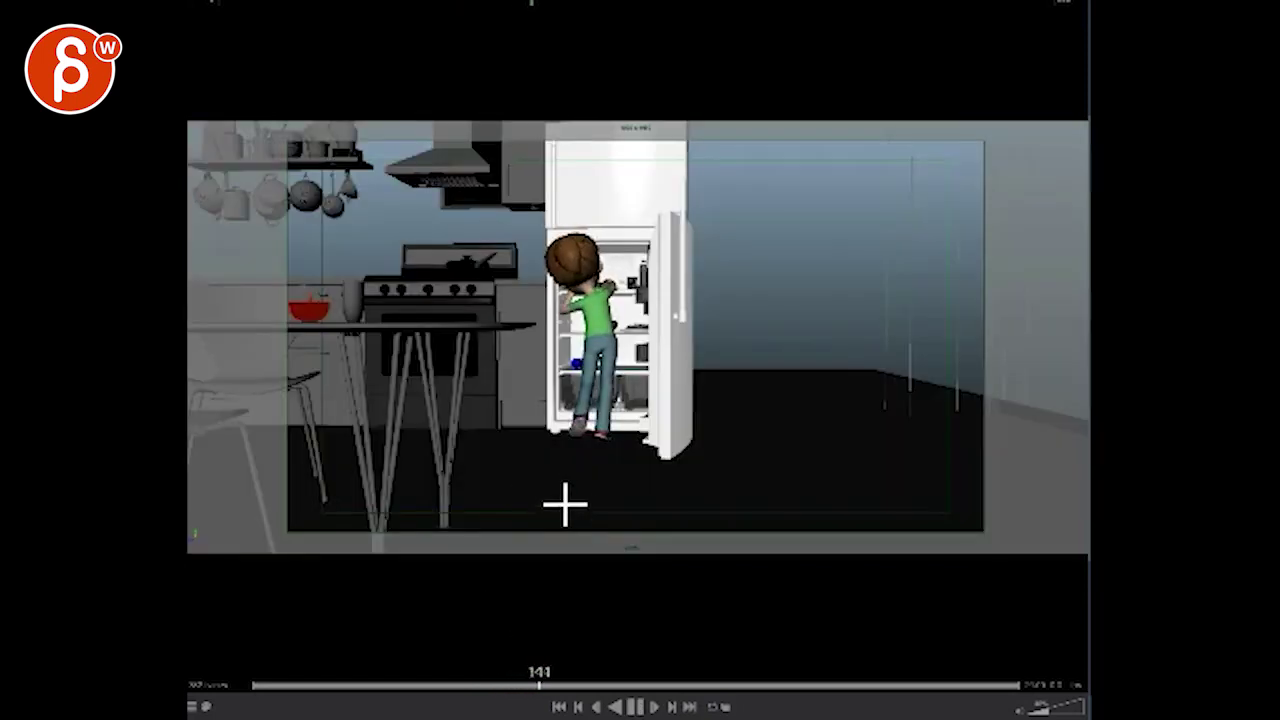
pyautogui.moveTo(580, 675); pyautogui.dragTo(546, 675)
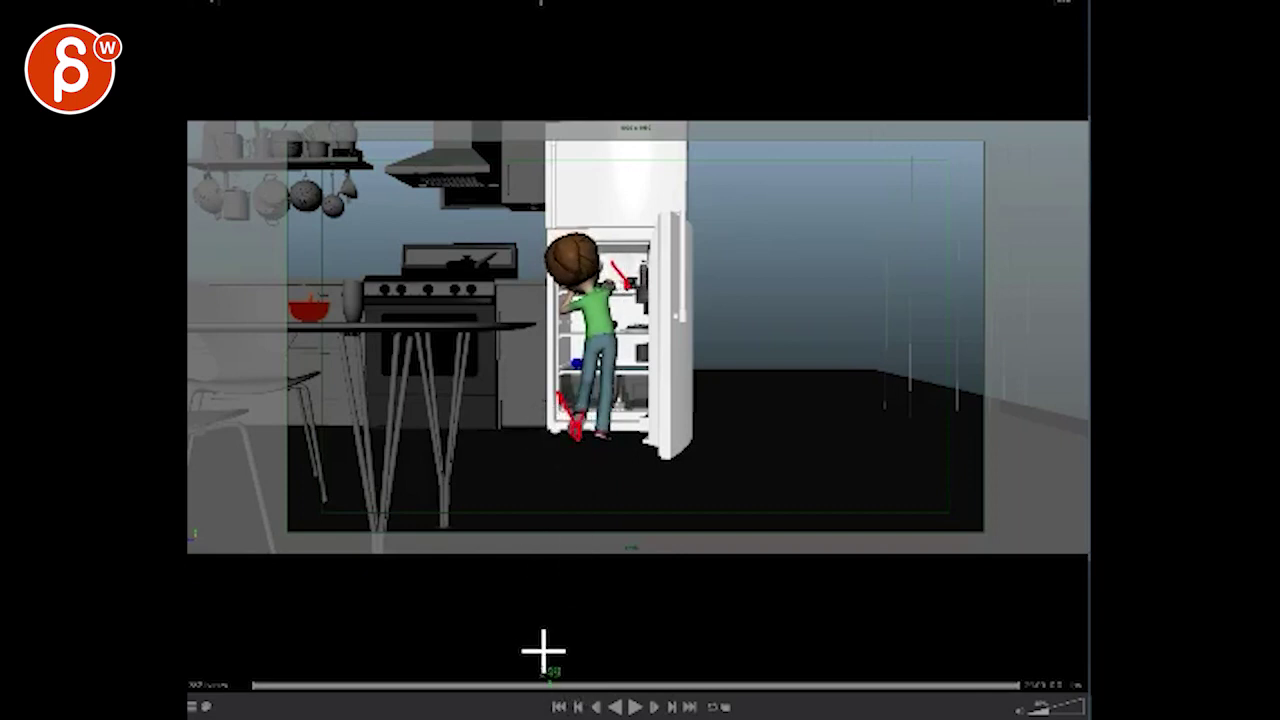
# Step: On frame 146, sketch a red pose over the girl with a bent leg, a standing leg, the spine and the head
pyautogui.click(533, 676)
pyautogui.moveTo(567, 677); pyautogui.dragTo(527, 675)
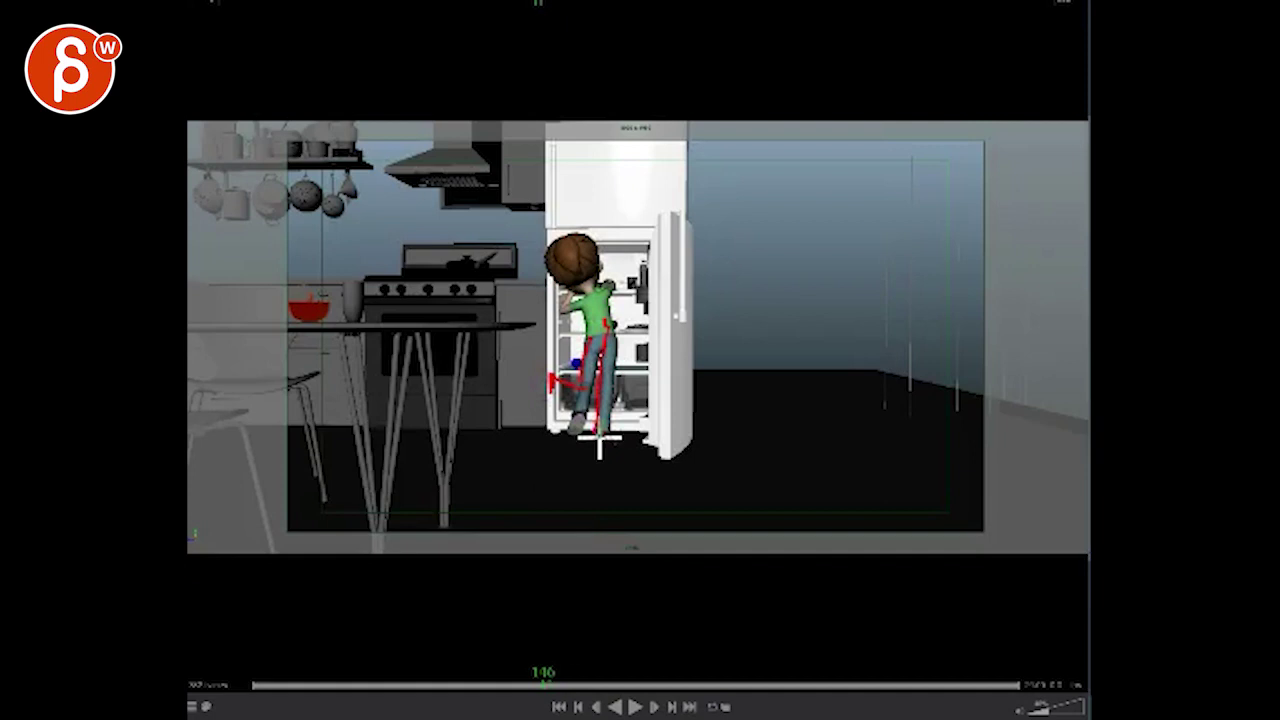
pyautogui.moveTo(600, 341); pyautogui.dragTo(591, 254)
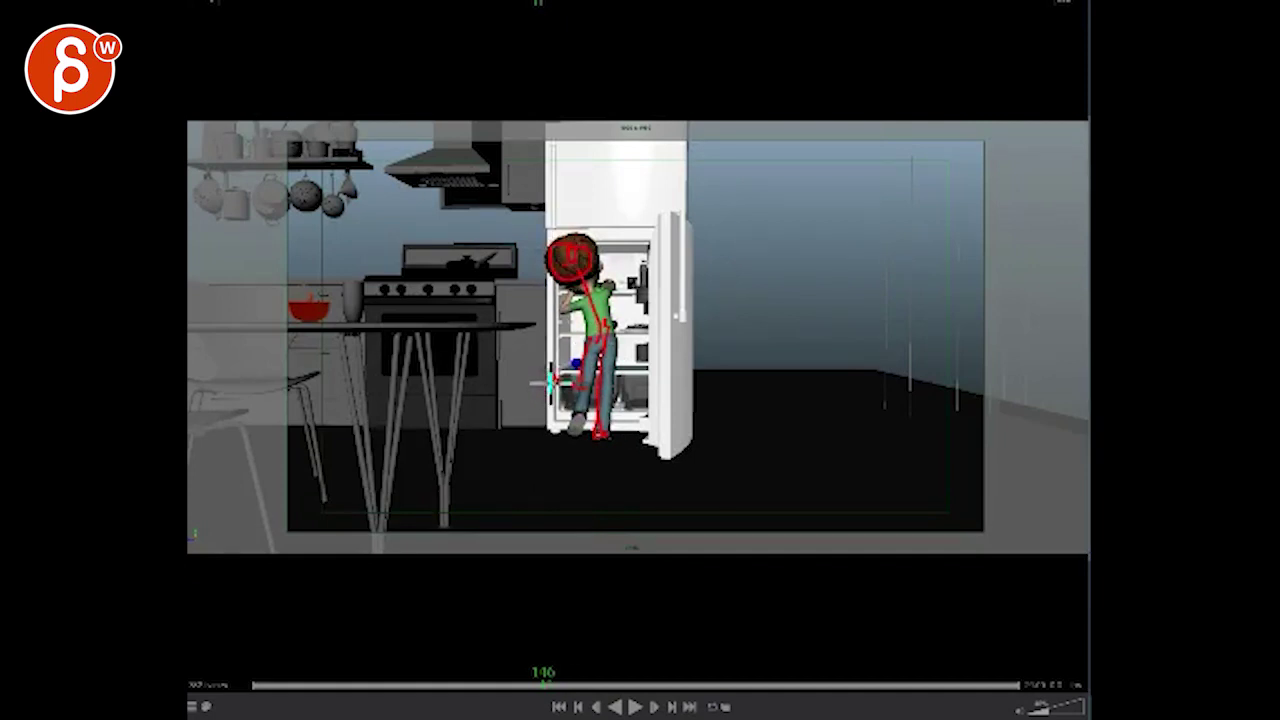
# Step: Go to frame 163 and sketch a red pose over the girl with her head, arms, bent leg and standing foot
pyautogui.press('Right')
pyautogui.press('Right')
pyautogui.press('Right')
pyautogui.press('Right')
pyautogui.press('Right')
pyautogui.press('Right')
pyautogui.press('Right')
pyautogui.press('Right')
pyautogui.press('Right')
pyautogui.press('Right')
pyautogui.press('Left')
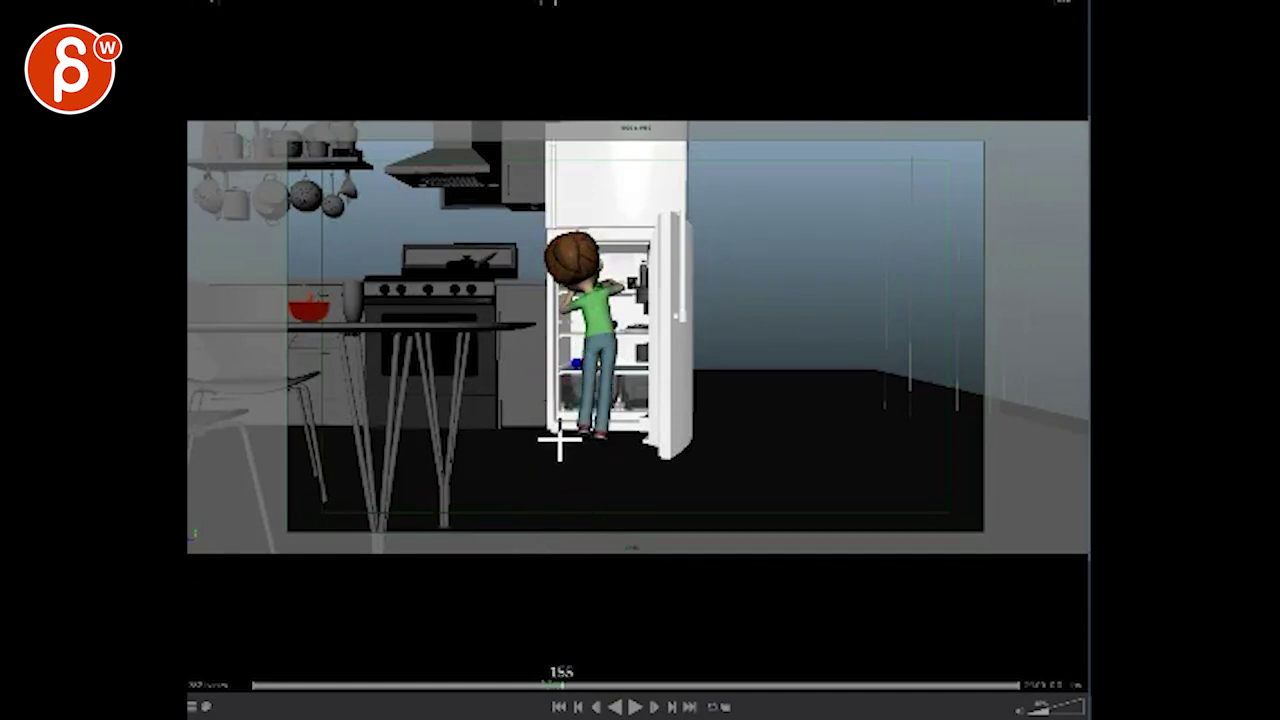
pyautogui.click(558, 442)
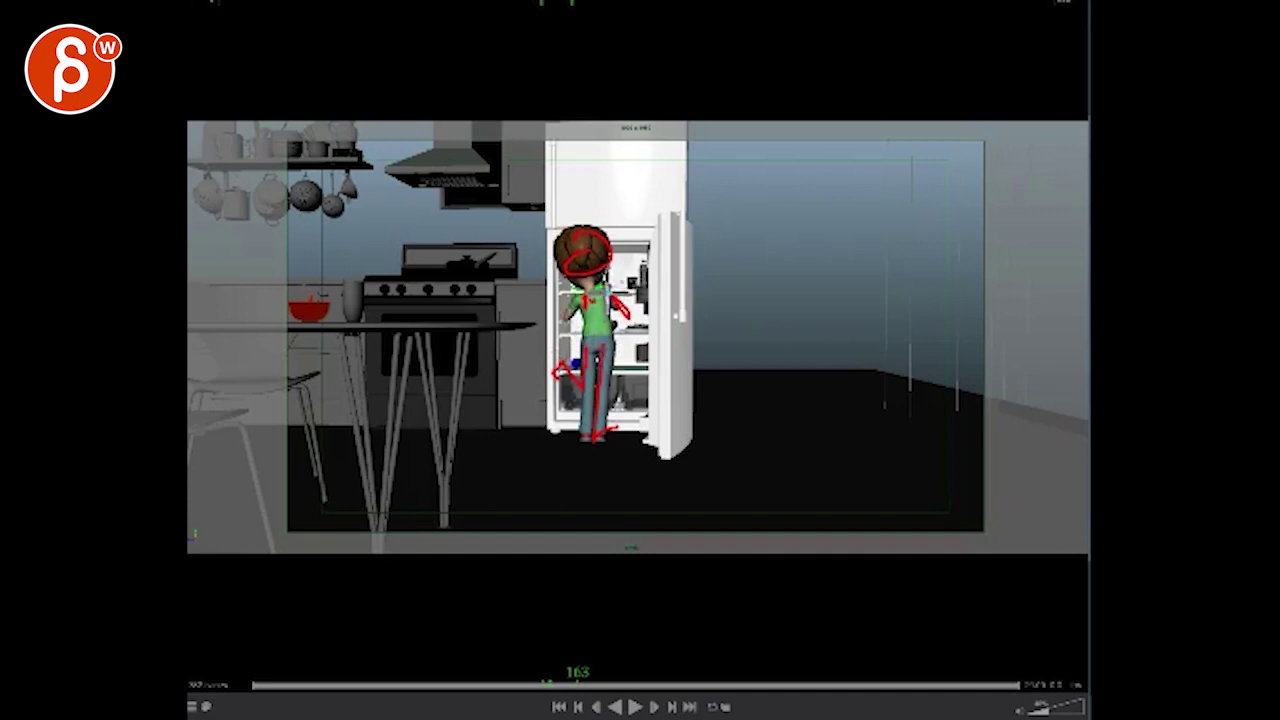
pyautogui.moveTo(602, 278); pyautogui.dragTo(600, 280)
pyautogui.moveTo(584, 354)
pyautogui.mouseDown()
pyautogui.moveTo(547, 402)
pyautogui.moveTo(588, 358)
pyautogui.mouseUp()
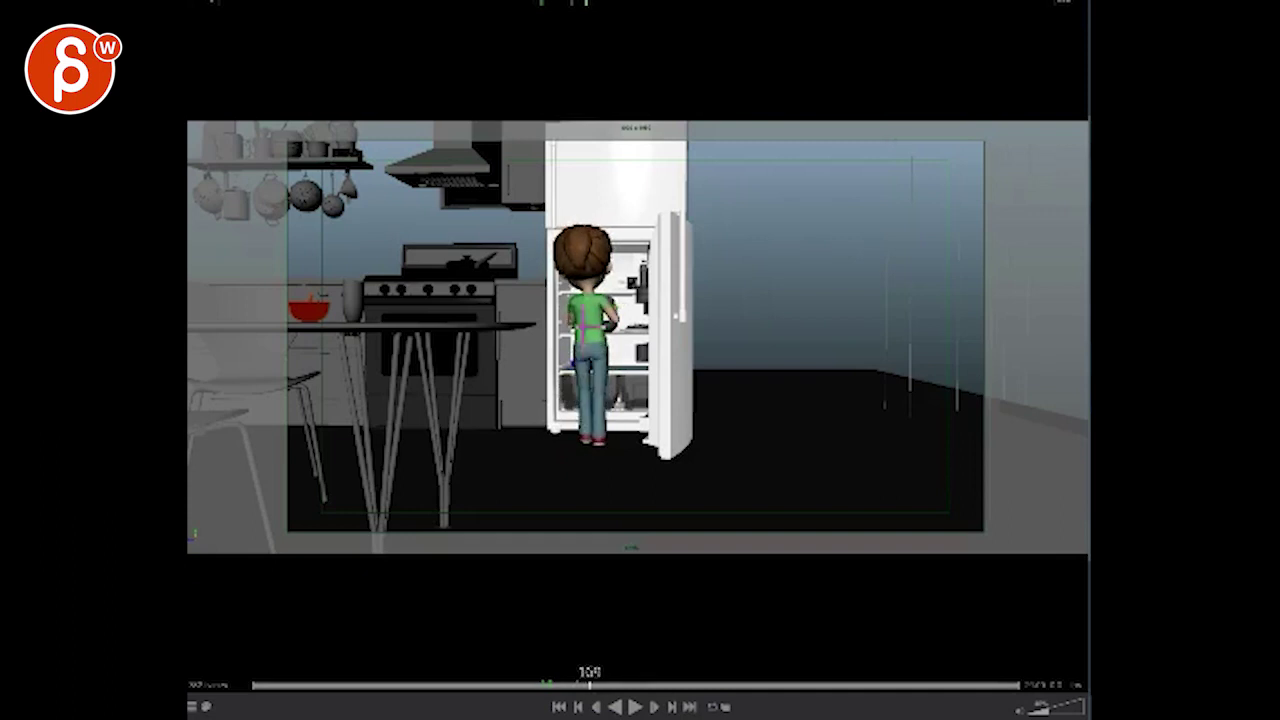
# Step: Advance to frame 177 and trace the outer and inner edges of the open fridge door in red
pyautogui.press('Right')
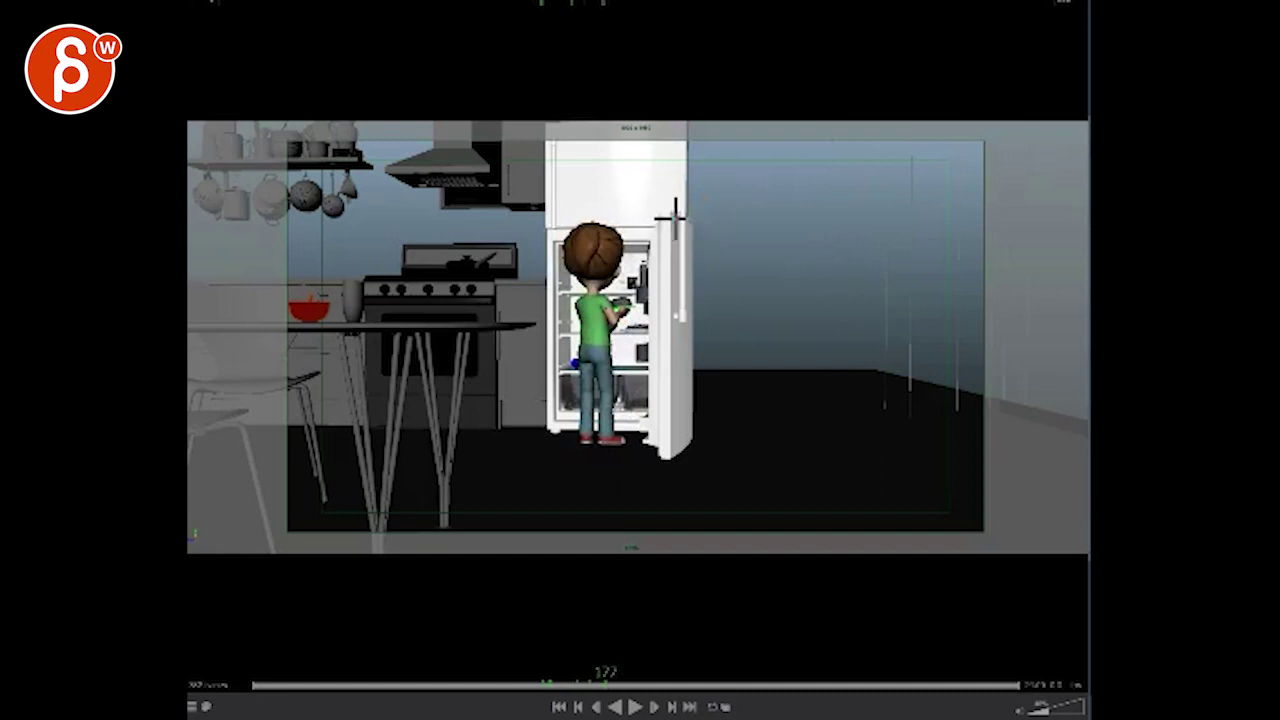
pyautogui.moveTo(698, 243); pyautogui.dragTo(677, 418)
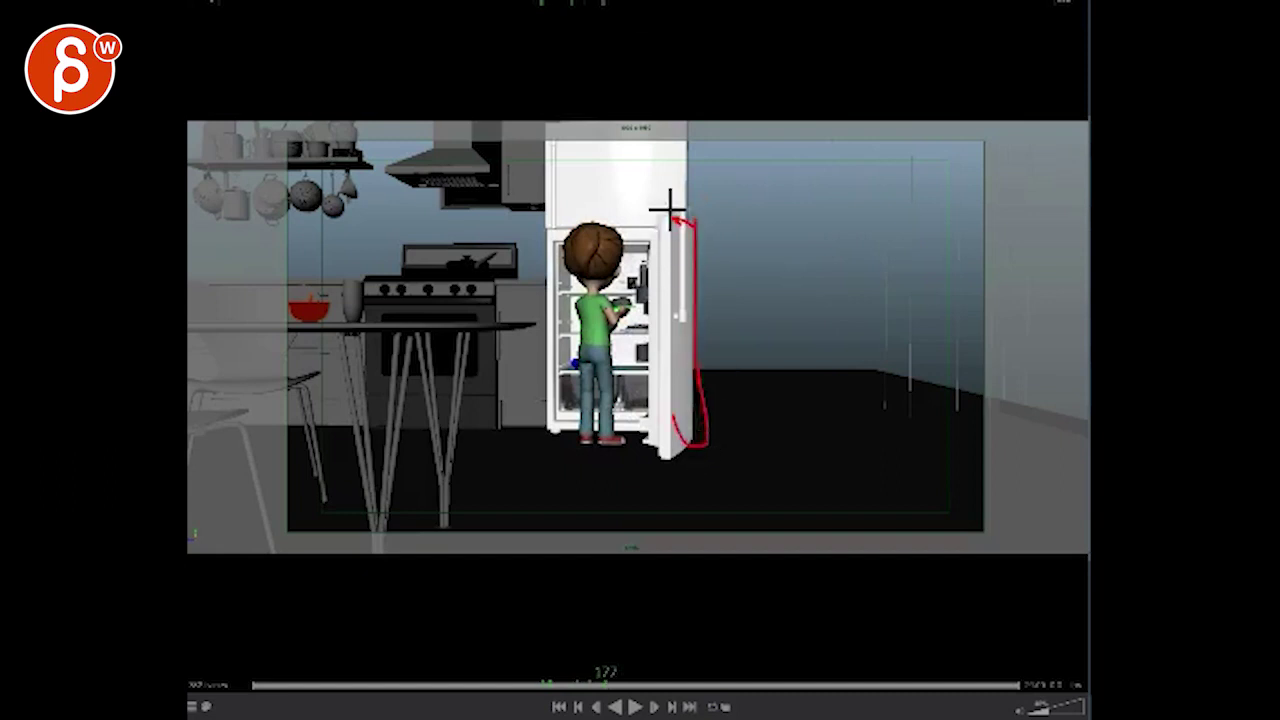
pyautogui.moveTo(670, 210); pyautogui.dragTo(680, 438)
# Step: Step through the girl's turn and circle the green plate where it meets the fridge door in red on frame 193
pyautogui.press('Right')
pyautogui.press('Right')
pyautogui.press('Right')
pyautogui.press('Right')
pyautogui.press('Right')
pyautogui.press('Right')
pyautogui.press('Right')
pyautogui.press('Right')
pyautogui.press('Right')
pyautogui.press('Right')
pyautogui.press('Right')
pyautogui.press('Right')
pyautogui.press('Right')
pyautogui.press('Right')
pyautogui.press('Right')
pyautogui.press('Right')
pyautogui.press('Right')
pyautogui.press('Right')
pyautogui.press('Right')
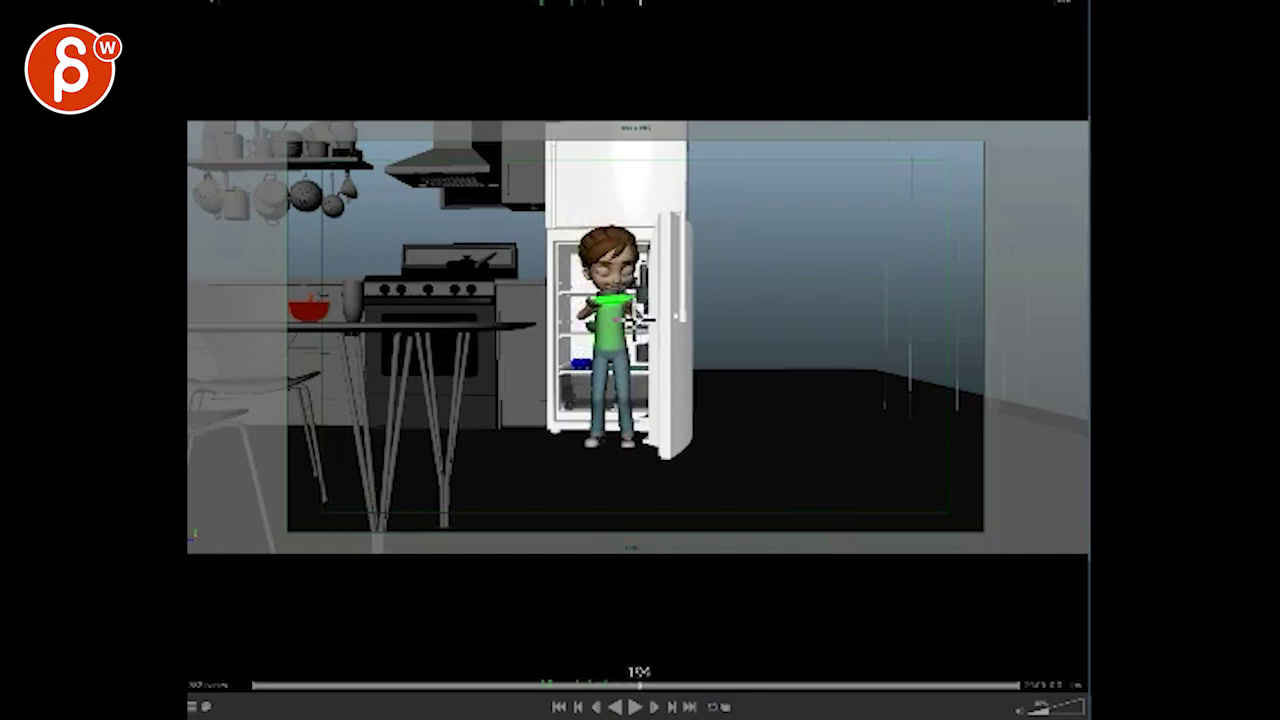
pyautogui.press('Left')
pyautogui.press('Left')
pyautogui.press('Left')
pyautogui.press('Left')
pyautogui.press('Right')
pyautogui.moveTo(621, 290)
pyautogui.mouseDown()
pyautogui.moveTo(662, 307)
pyautogui.moveTo(652, 300)
pyautogui.mouseUp()
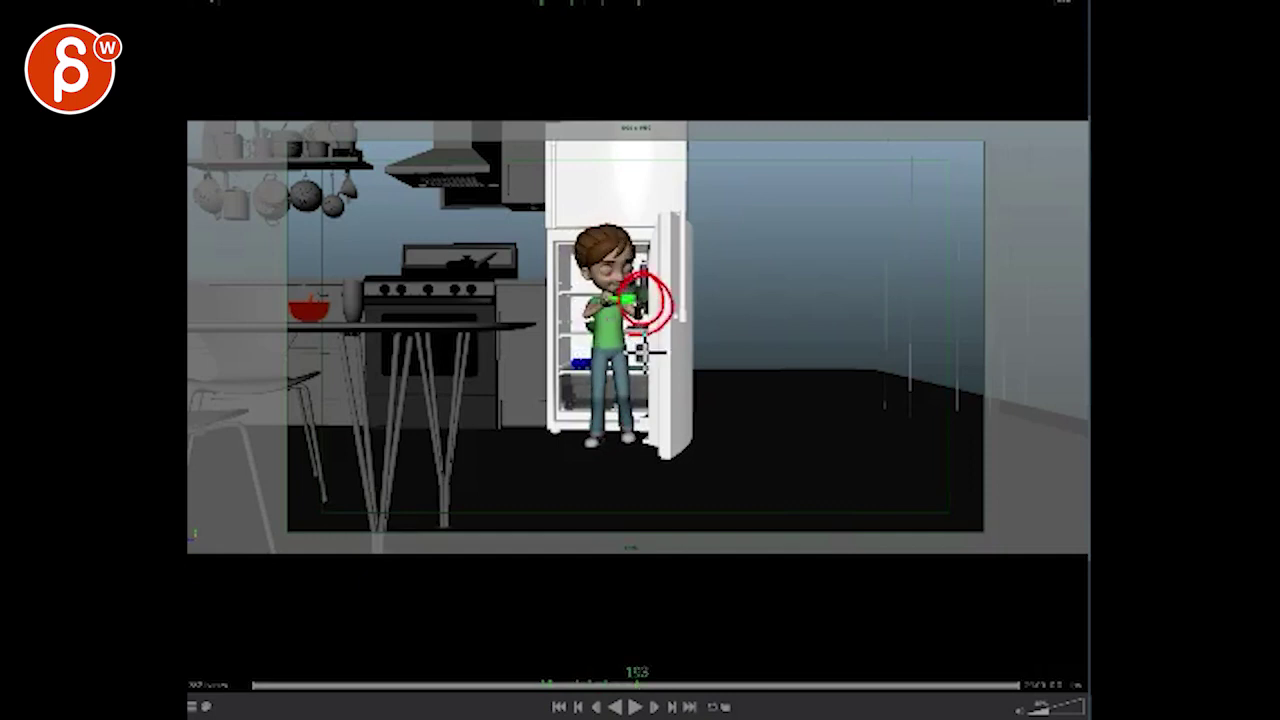
# Step: Advance from frame 193 to frame 210 to examine the girl's turn away from the fridge with the plate
pyautogui.press('Right')
pyautogui.press('Right')
pyautogui.press('Right')
pyautogui.press('Right')
pyautogui.press('Right')
pyautogui.press('Right')
pyautogui.press('Right')
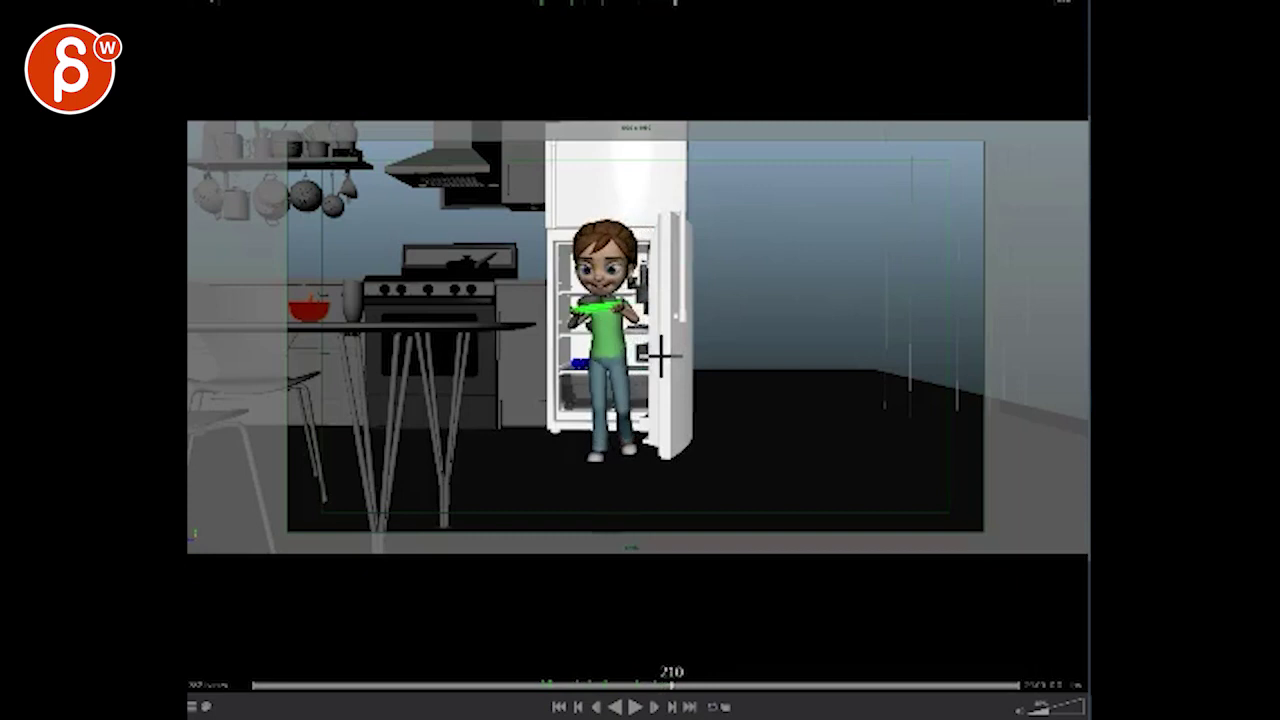
# Step: Scrub back to just past frame 150, where the girl reaches into the fridge, and sketch red strokes over her upper body
pyautogui.moveTo(642, 684); pyautogui.dragTo(501, 680)
pyautogui.moveTo(490, 221); pyautogui.dragTo(497, 378)
pyautogui.moveTo(508, 667); pyautogui.dragTo(557, 665)
pyautogui.moveTo(682, 216); pyautogui.dragTo(686, 392)
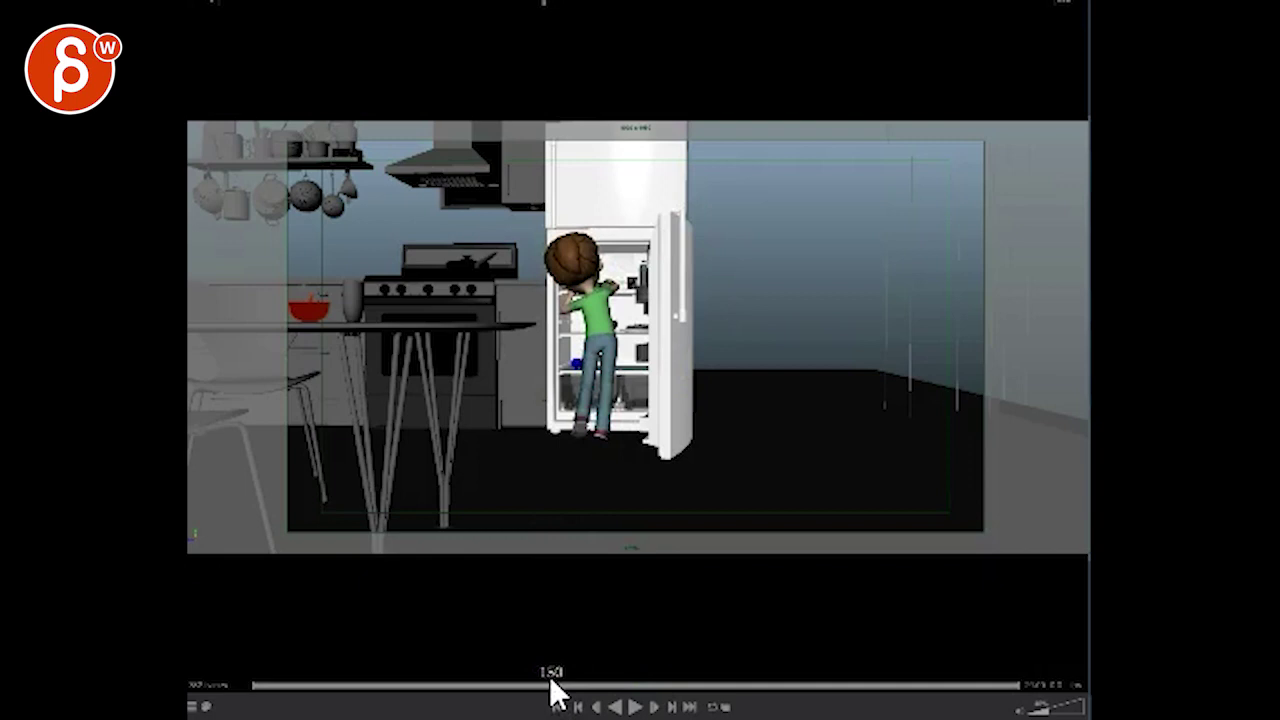
pyautogui.moveTo(554, 686)
pyautogui.mouseDown()
pyautogui.moveTo(517, 687)
pyautogui.moveTo(565, 685)
pyautogui.mouseUp()
pyautogui.moveTo(613, 315); pyautogui.dragTo(603, 238)
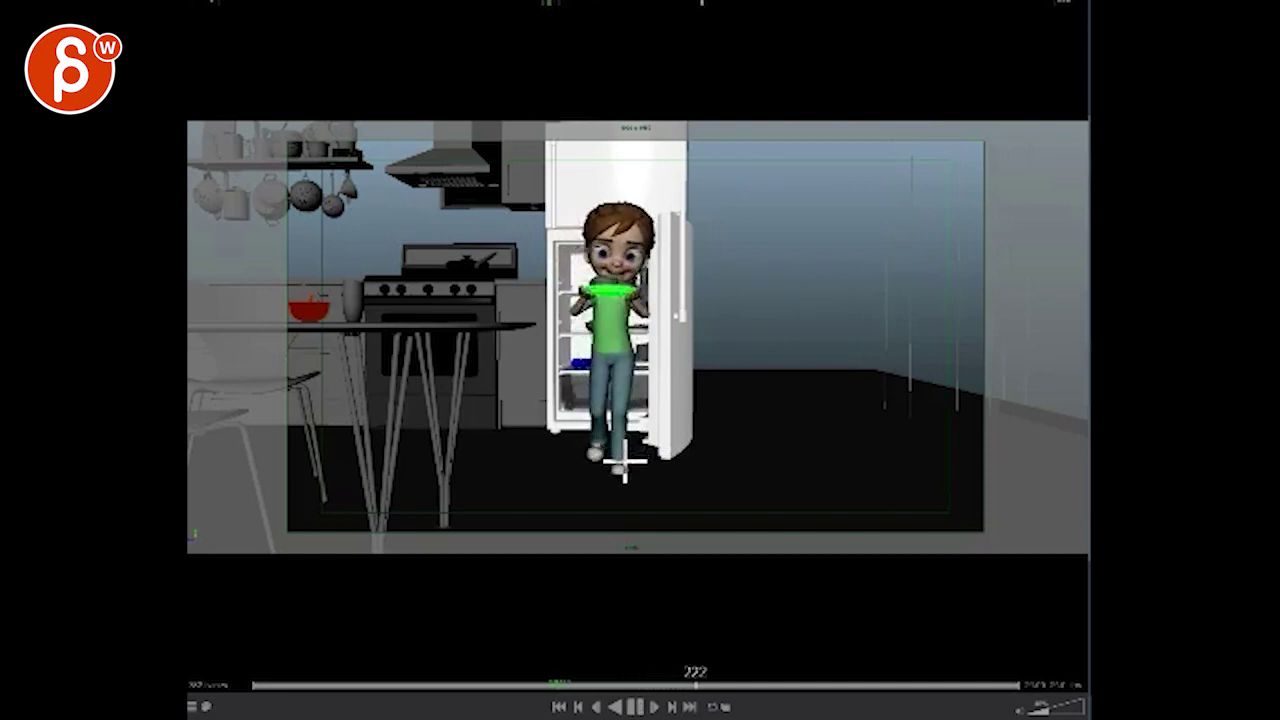
# Step: Pause the playback and mark the plate in red on frame 213 and, stepping back, on frame 204
pyautogui.press('space')
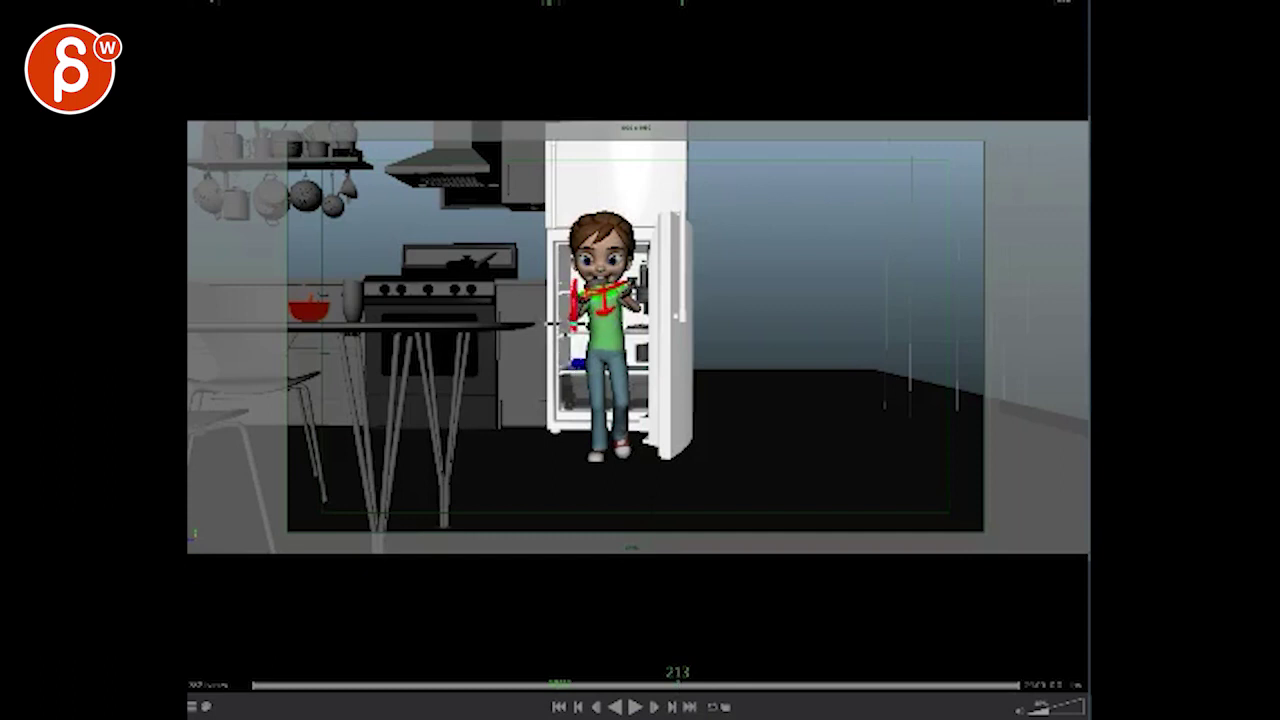
pyautogui.press('Left')
pyautogui.press('Left')
pyautogui.press('Left')
pyautogui.press('Left')
pyautogui.press('Left')
pyautogui.press('Left')
pyautogui.press('Left')
pyautogui.press('Left')
pyautogui.press('Left')
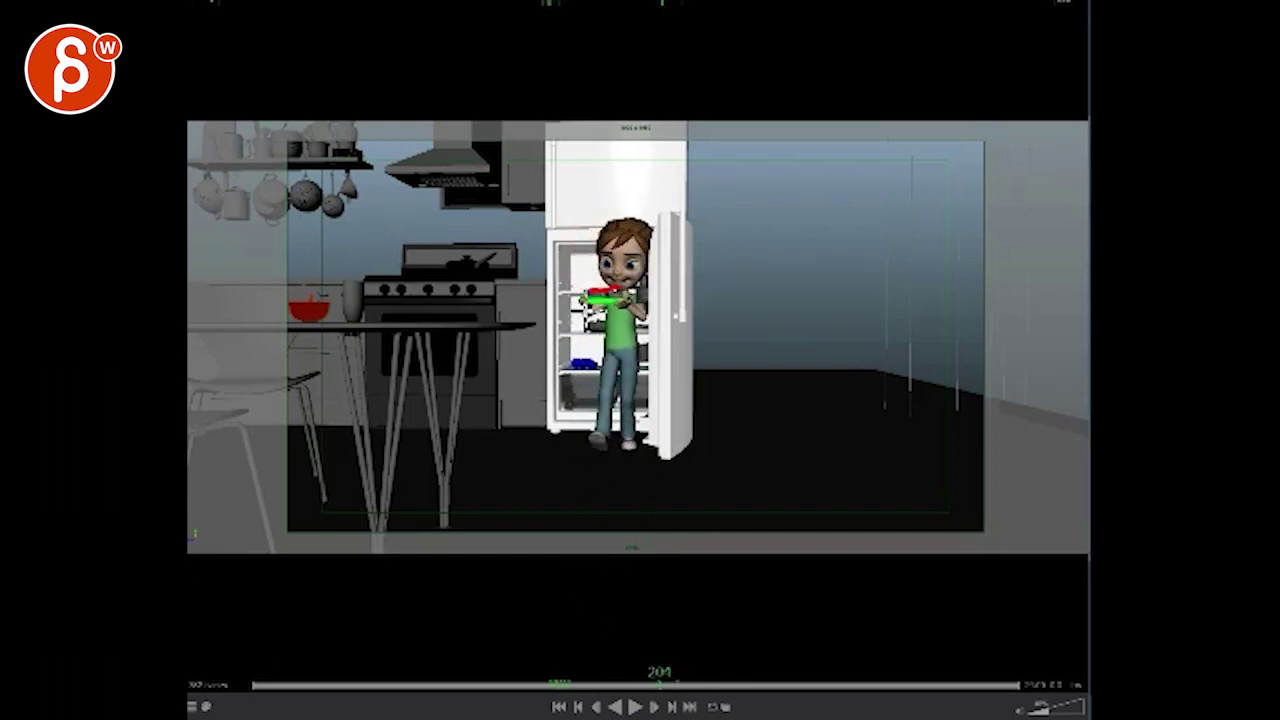
# Step: Replay the girl carrying the plate away from the fridge and examine her weight shift up to frame 284
pyautogui.press('space')
pyautogui.press('space')
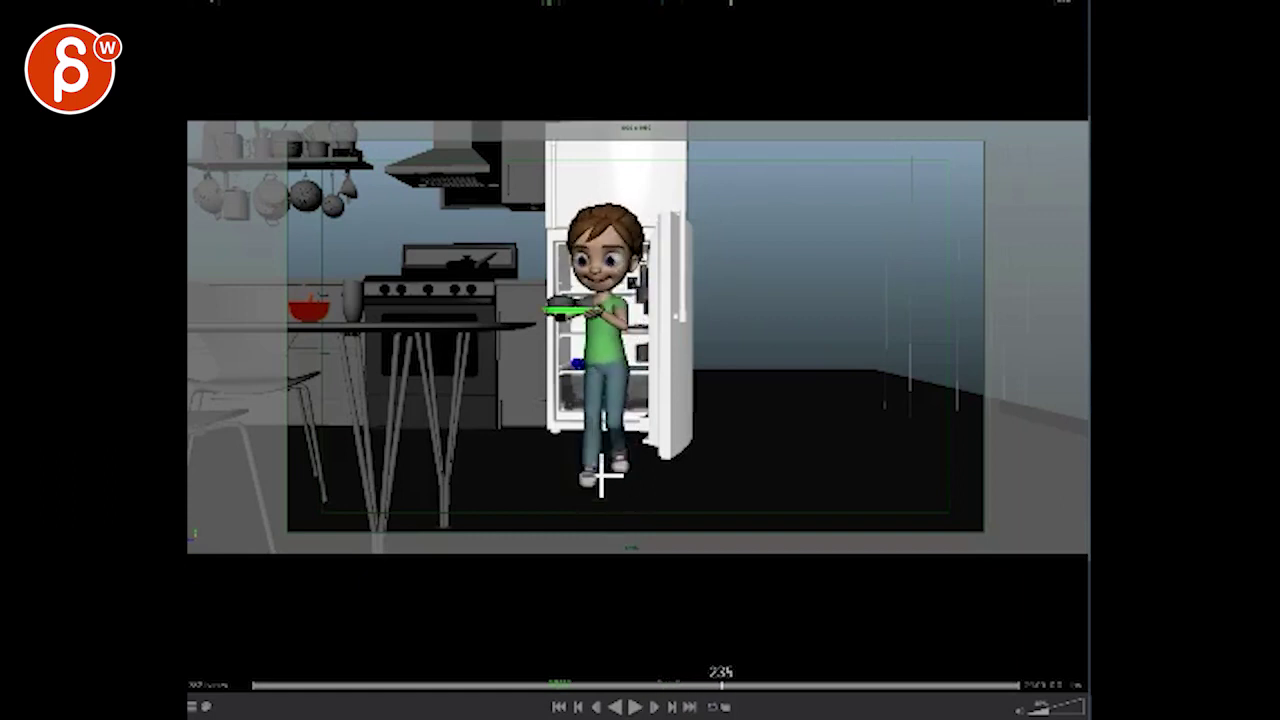
pyautogui.click(668, 683)
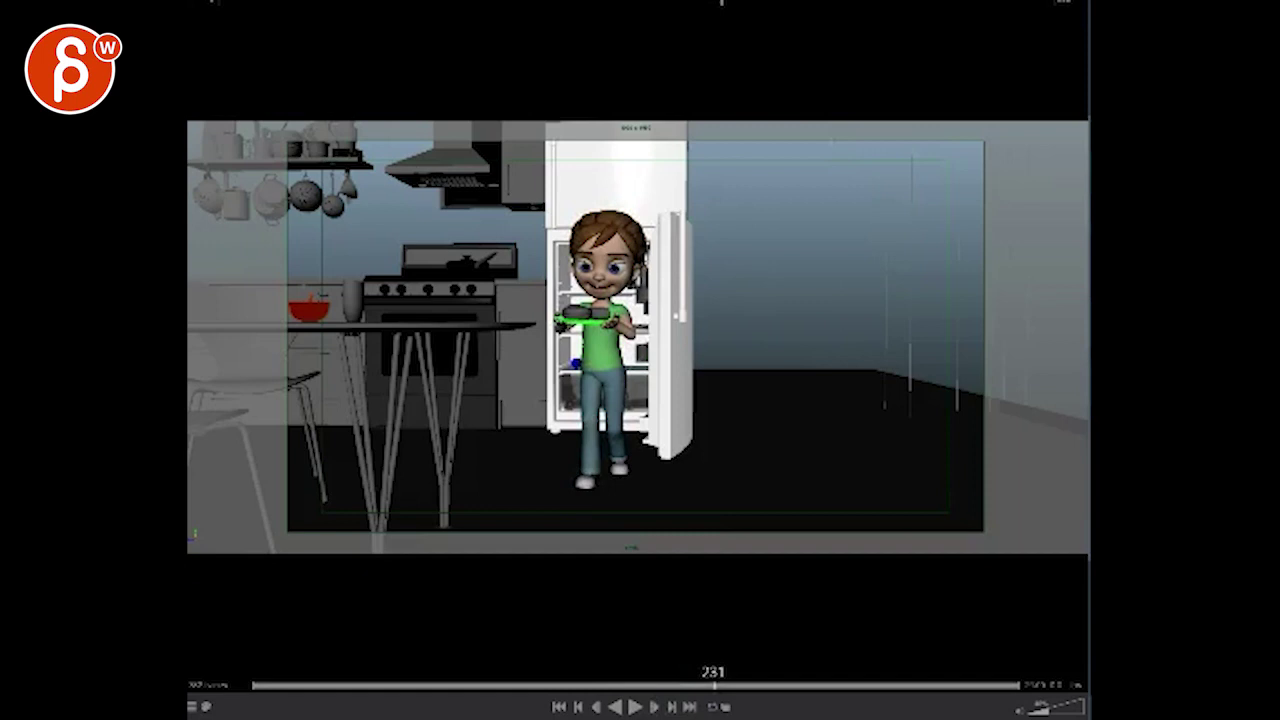
pyautogui.click(685, 675)
pyautogui.click(640, 703)
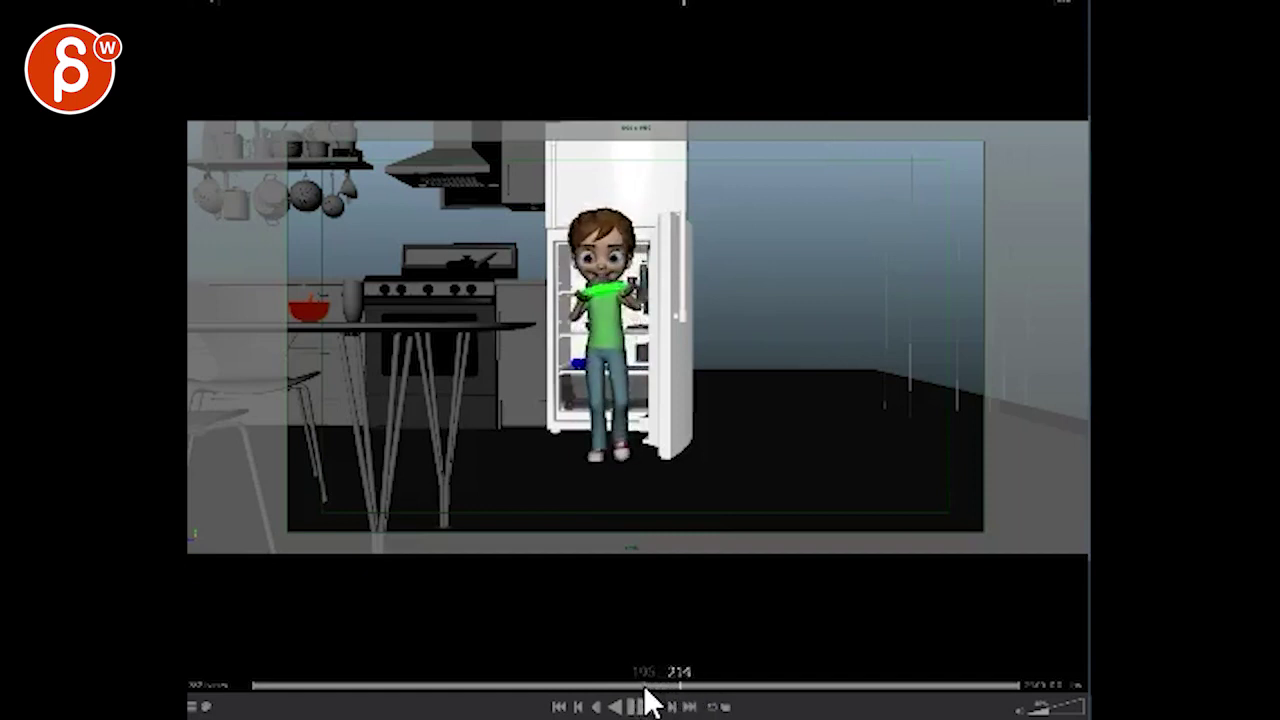
pyautogui.click(648, 702)
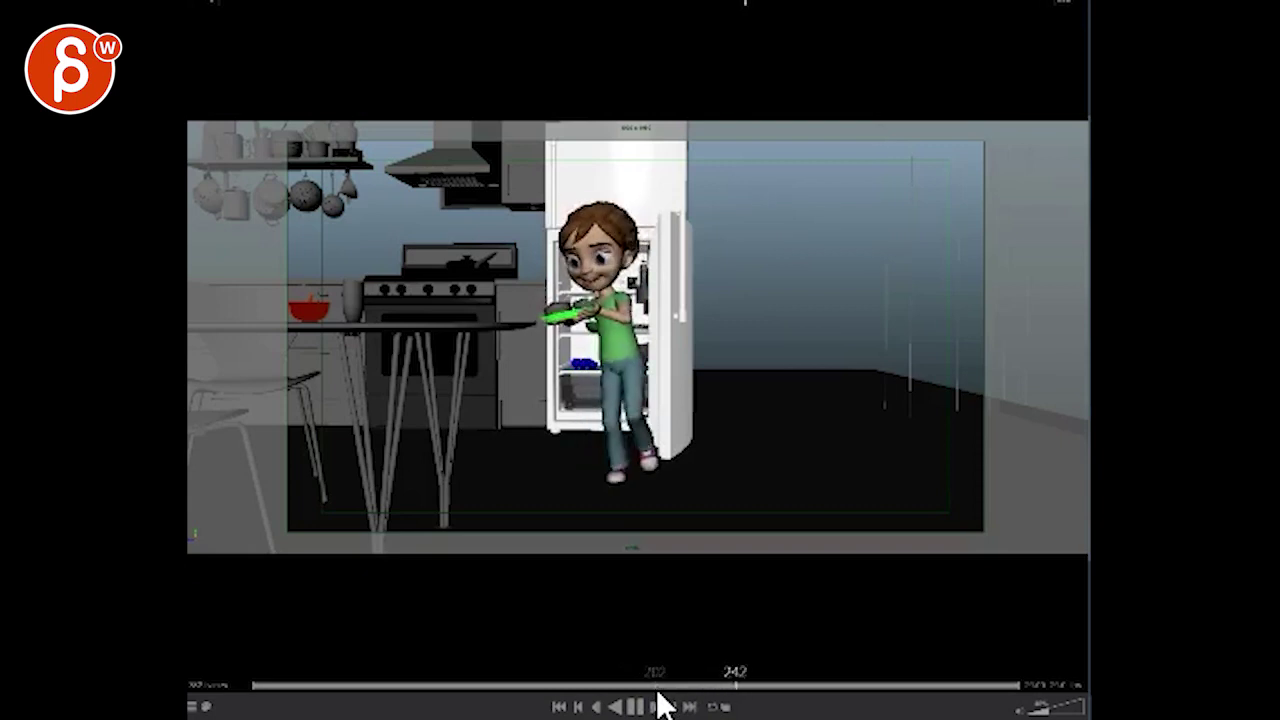
pyautogui.click(810, 688)
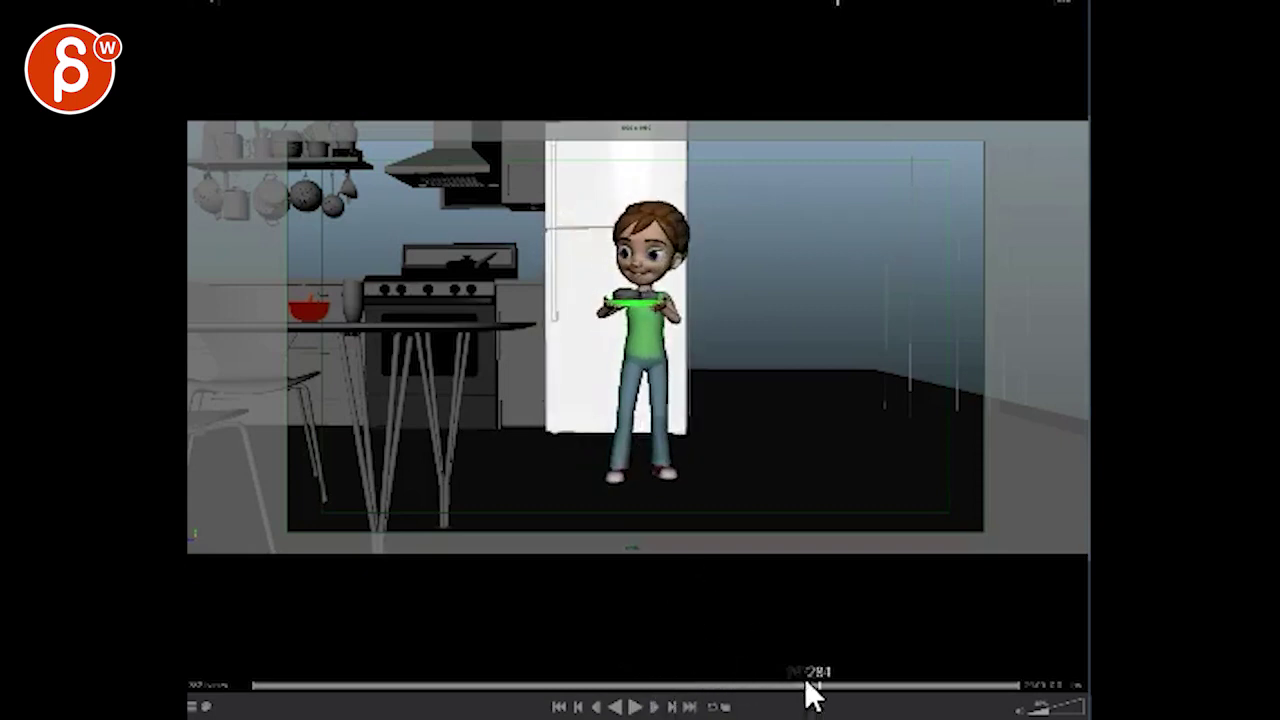
# Step: Go to frame 248 and mark the girl's hip line in red, checking the neighbouring frames
pyautogui.moveTo(767, 688); pyautogui.dragTo(739, 688)
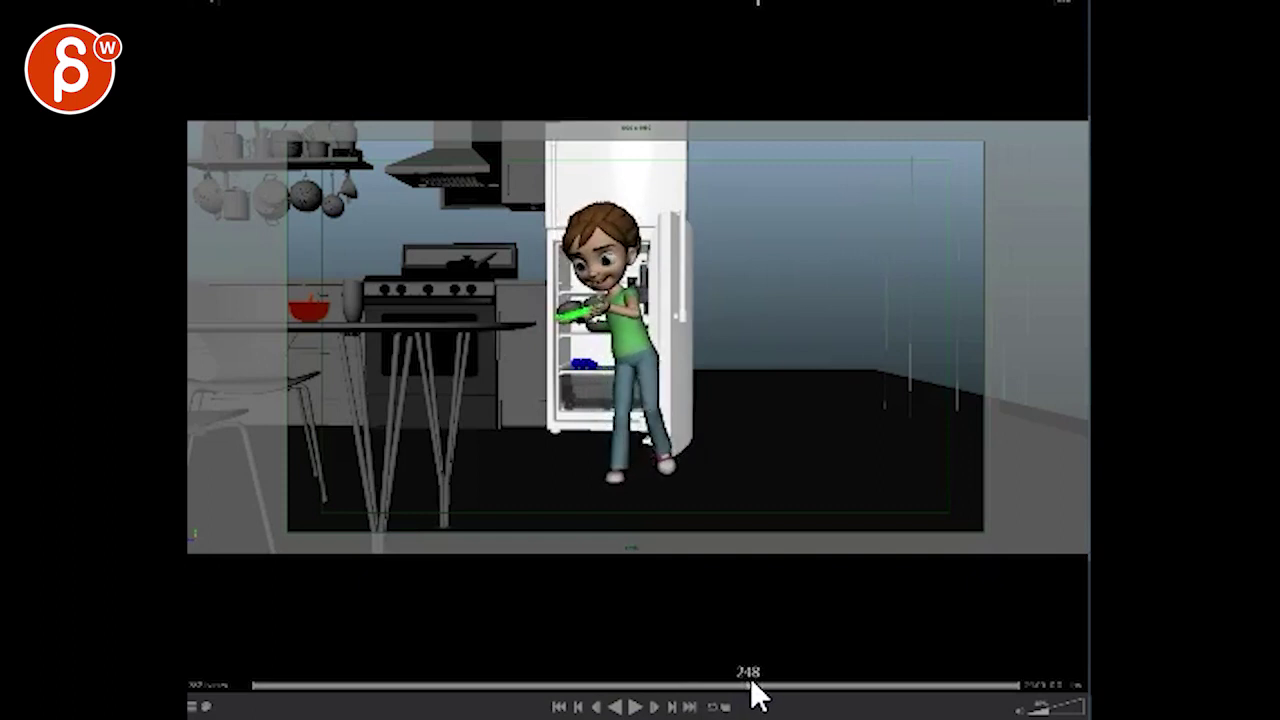
pyautogui.press('Right')
pyautogui.press('Left')
pyautogui.moveTo(582, 352); pyautogui.dragTo(630, 345)
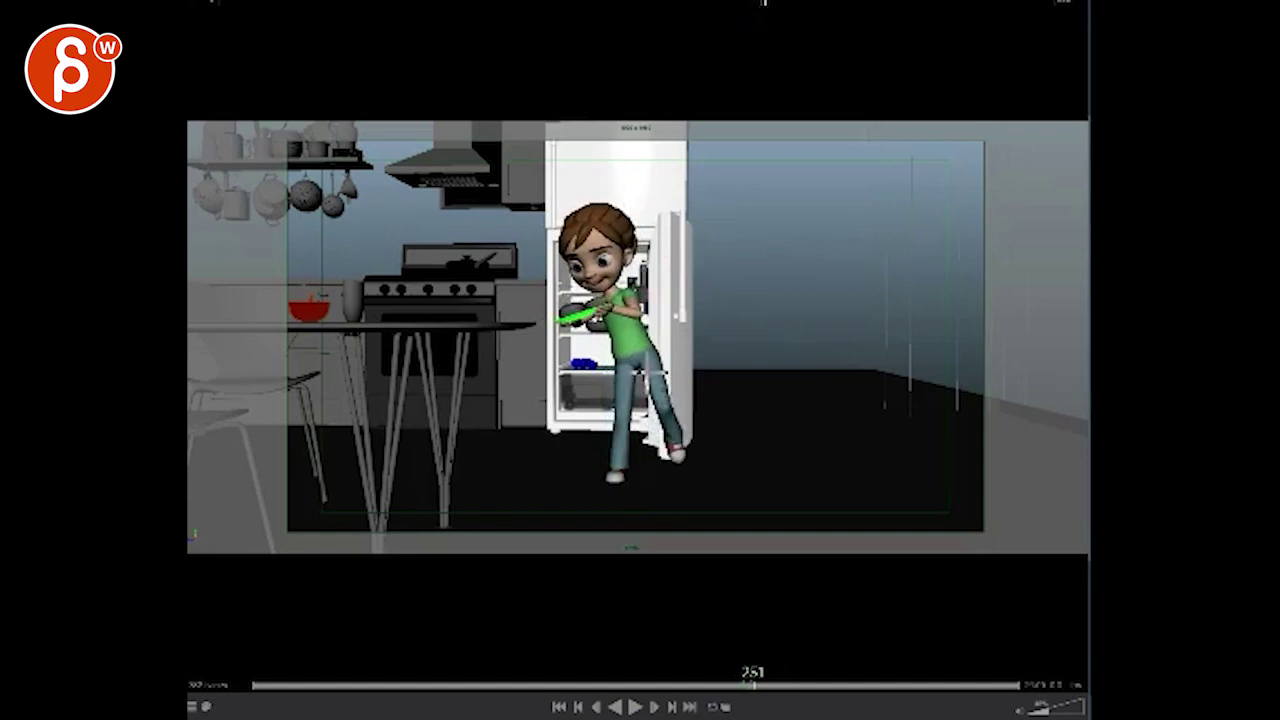
pyautogui.press('Left')
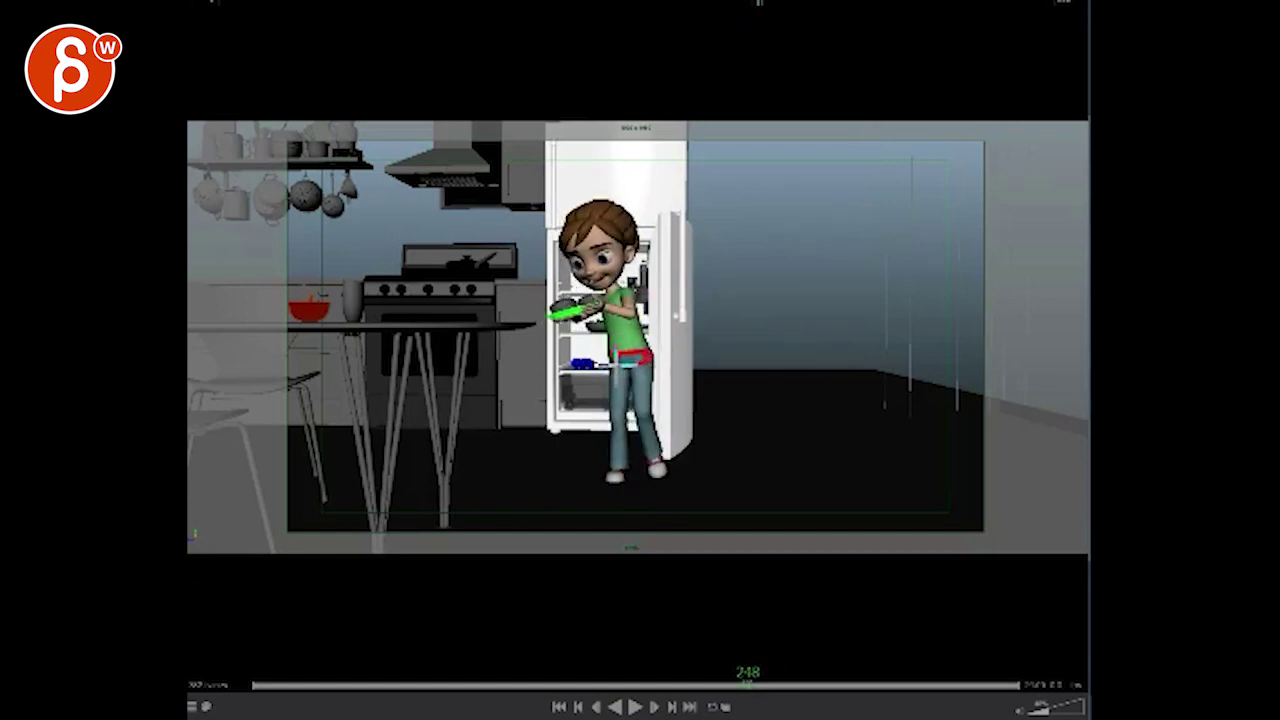
# Step: Step forward to frame 256 and draw a short red stroke under the girl's standing foot
pyautogui.press('Right')
pyautogui.press('Right')
pyautogui.press('Right')
pyautogui.press('Right')
pyautogui.press('Right')
pyautogui.press('Right')
pyautogui.press('Right')
pyautogui.press('Right')
pyautogui.press('Right')
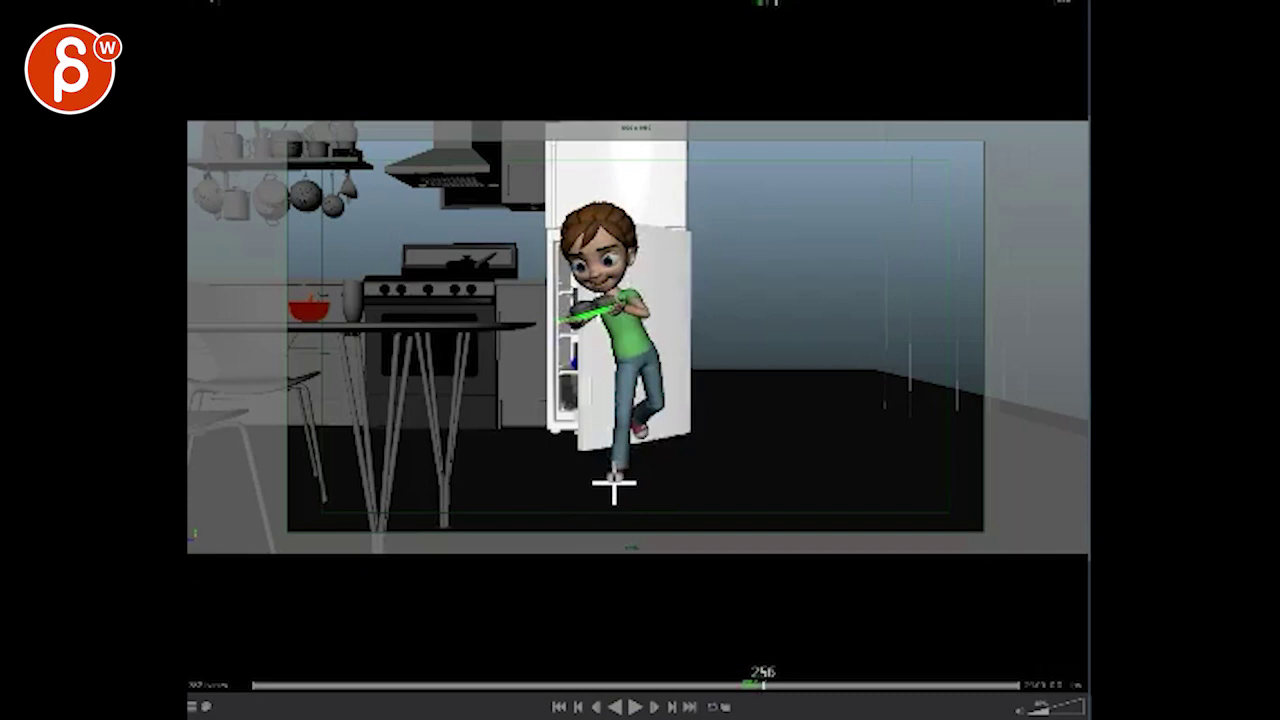
pyautogui.moveTo(614, 483); pyautogui.dragTo(627, 487)
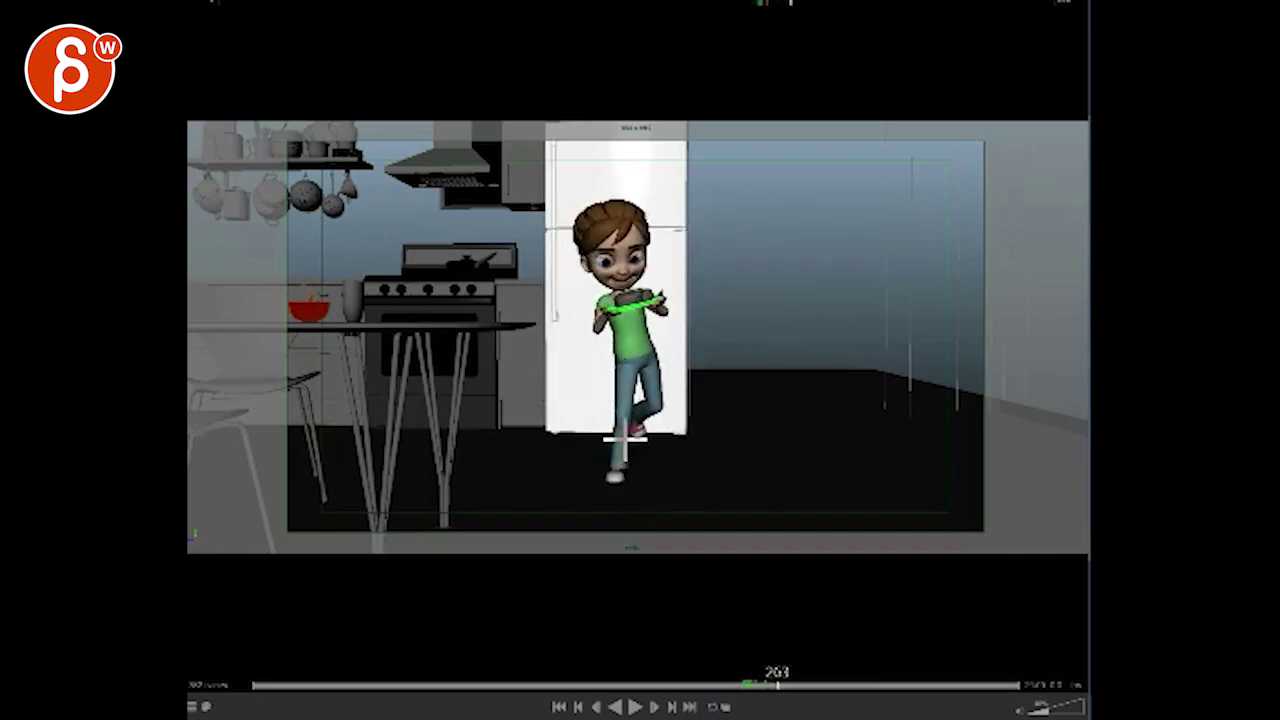
# Step: On frame 275, sketch a red balance line from the girl's head down to the floor between her feet
pyautogui.press(',')
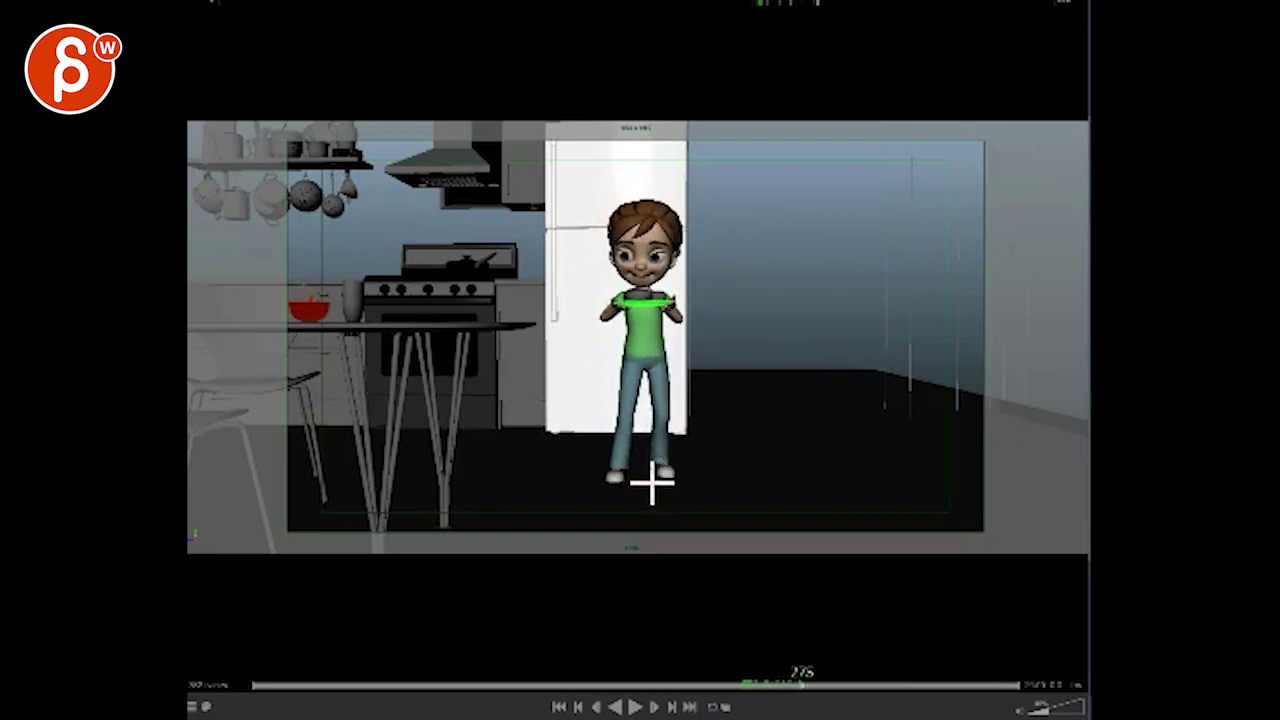
pyautogui.moveTo(632, 257); pyautogui.dragTo(648, 516)
pyautogui.press('Left')
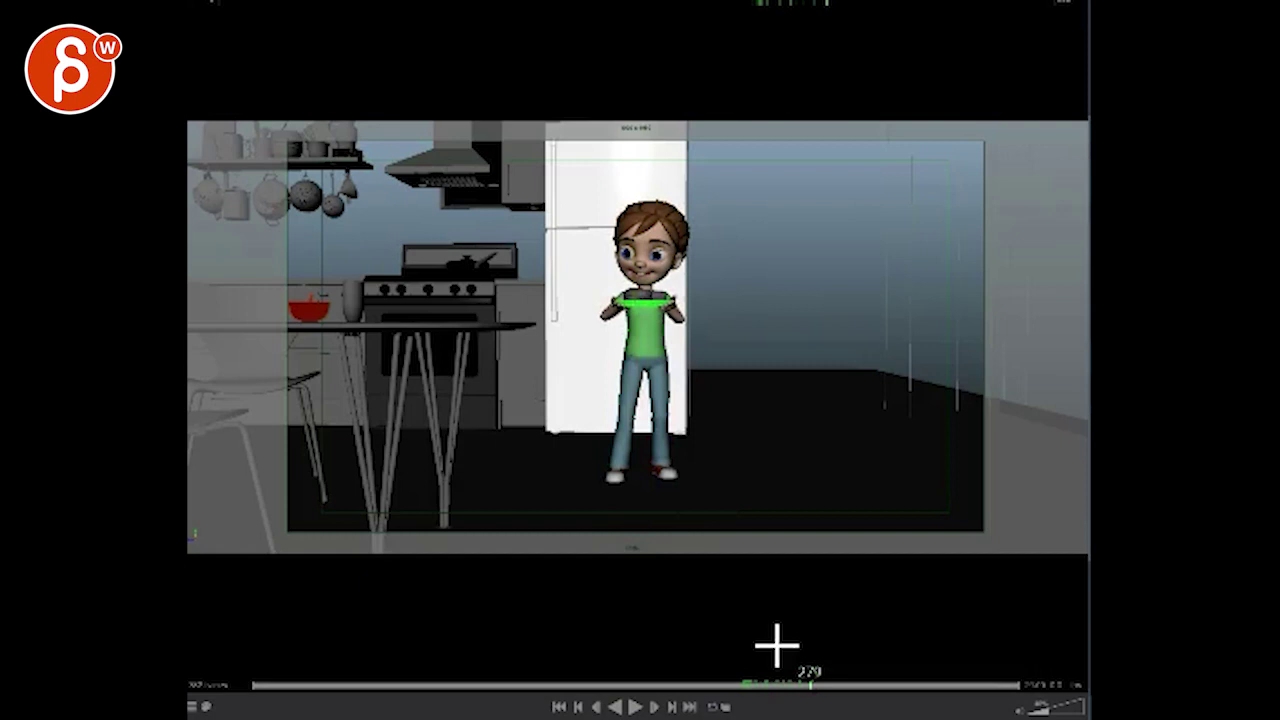
# Step: Replay the weight shift from about frame 255 and draw a red line from the girl's head to her supporting foot on frame 242
pyautogui.click(768, 686)
pyautogui.press('space')
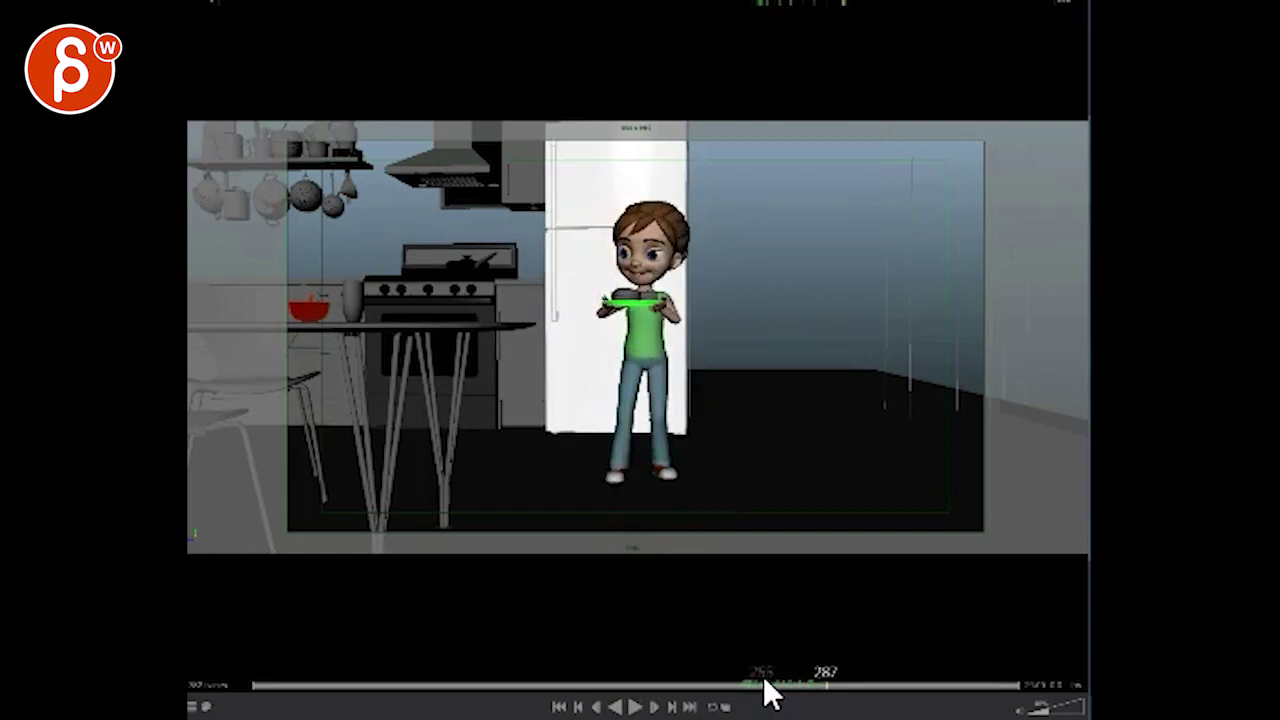
pyautogui.click(757, 685)
pyautogui.moveTo(757, 673); pyautogui.dragTo(759, 672)
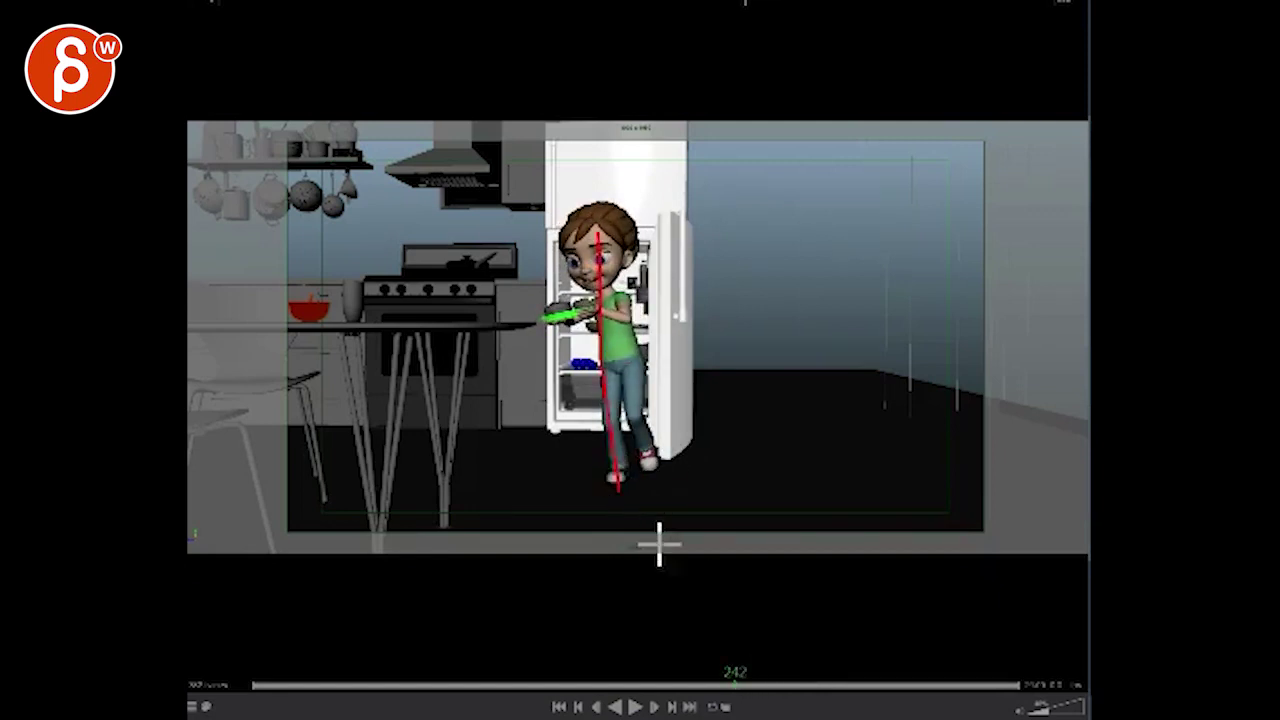
# Step: Play on toward the table, then circle the donut plate on frame 320 and sketch a large red arc sweeping away from it
pyautogui.hotkey('alt', 'v')
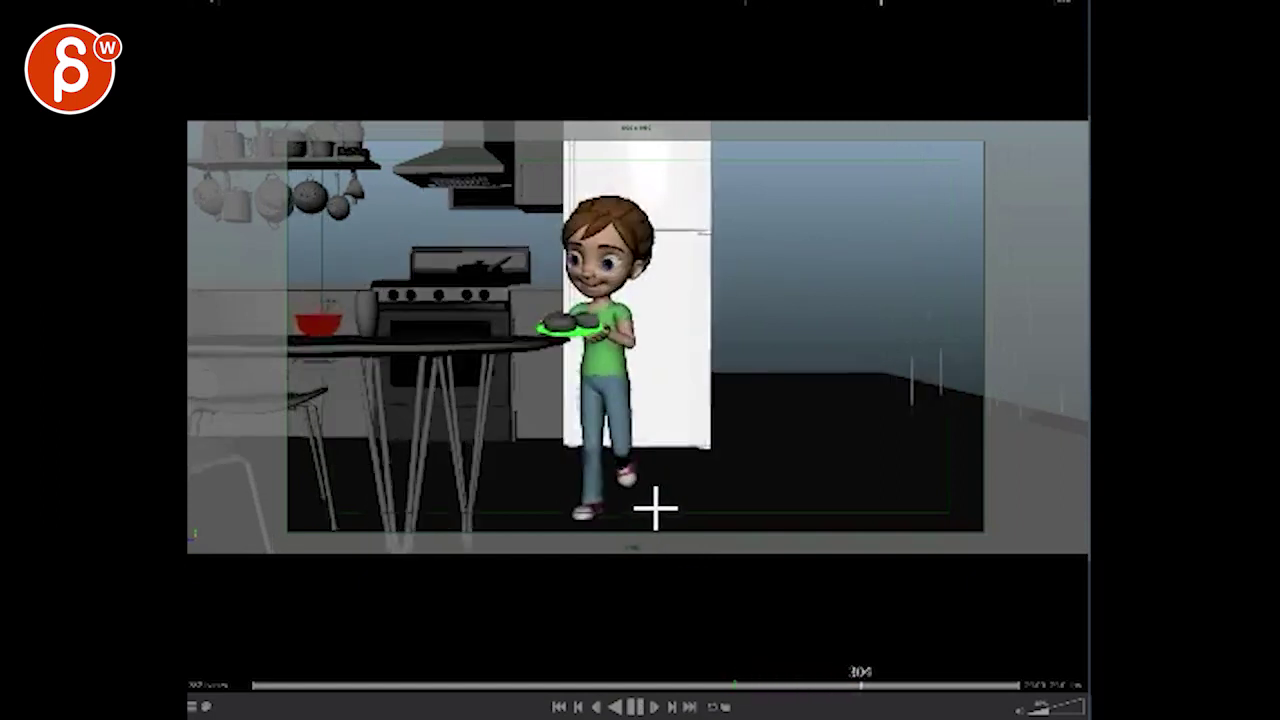
pyautogui.hotkey('alt', 'v')
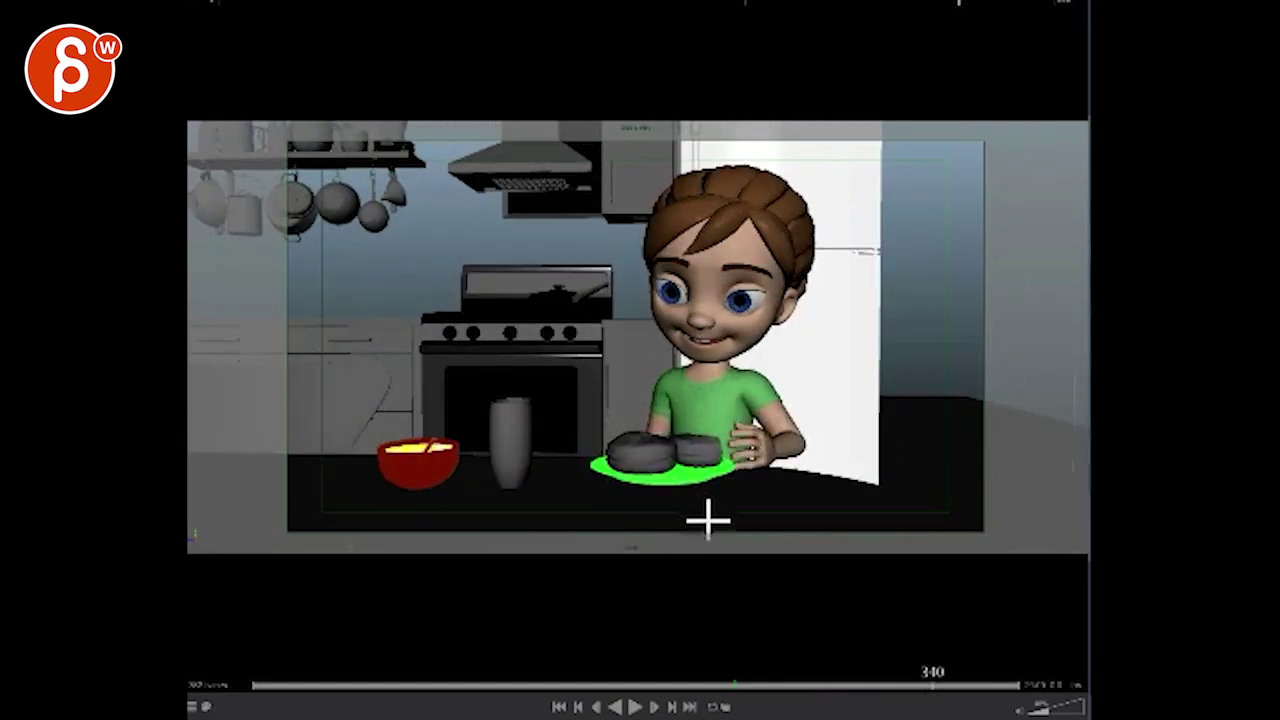
pyautogui.moveTo(917, 674); pyautogui.dragTo(821, 686)
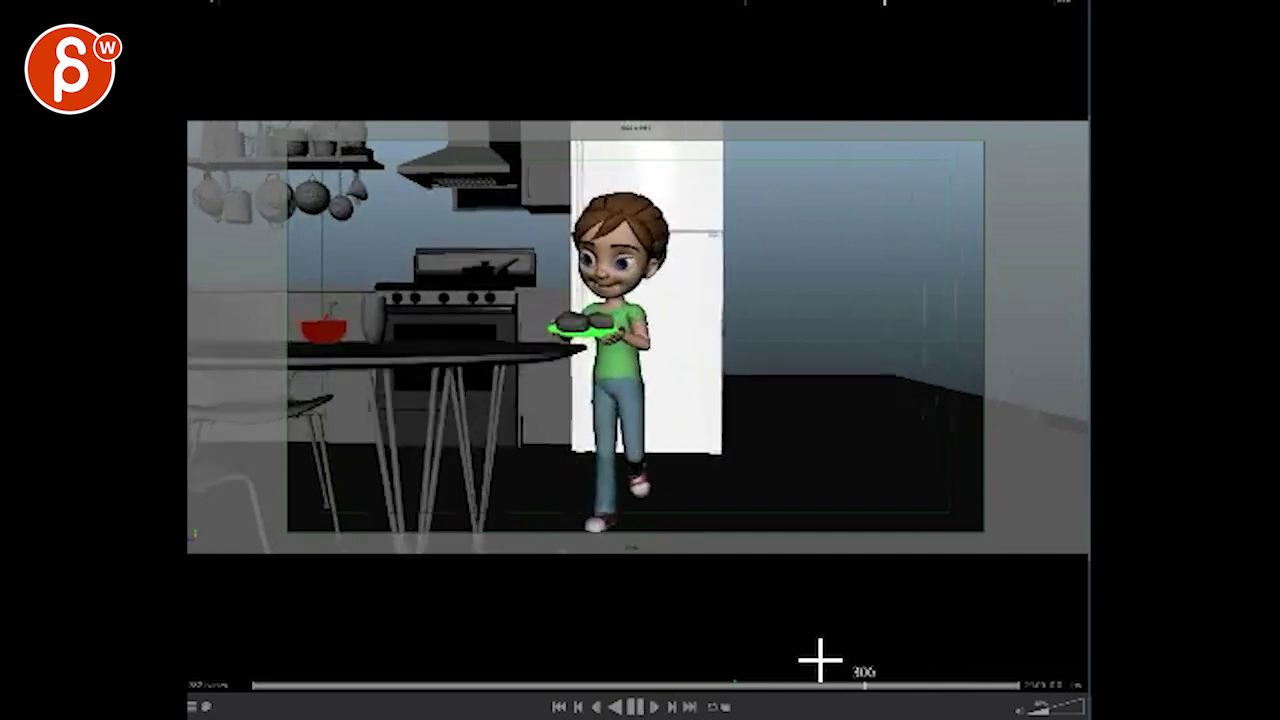
pyautogui.press('space')
pyautogui.moveTo(541, 324); pyautogui.dragTo(541, 305)
pyautogui.moveTo(574, 394); pyautogui.dragTo(349, 271)
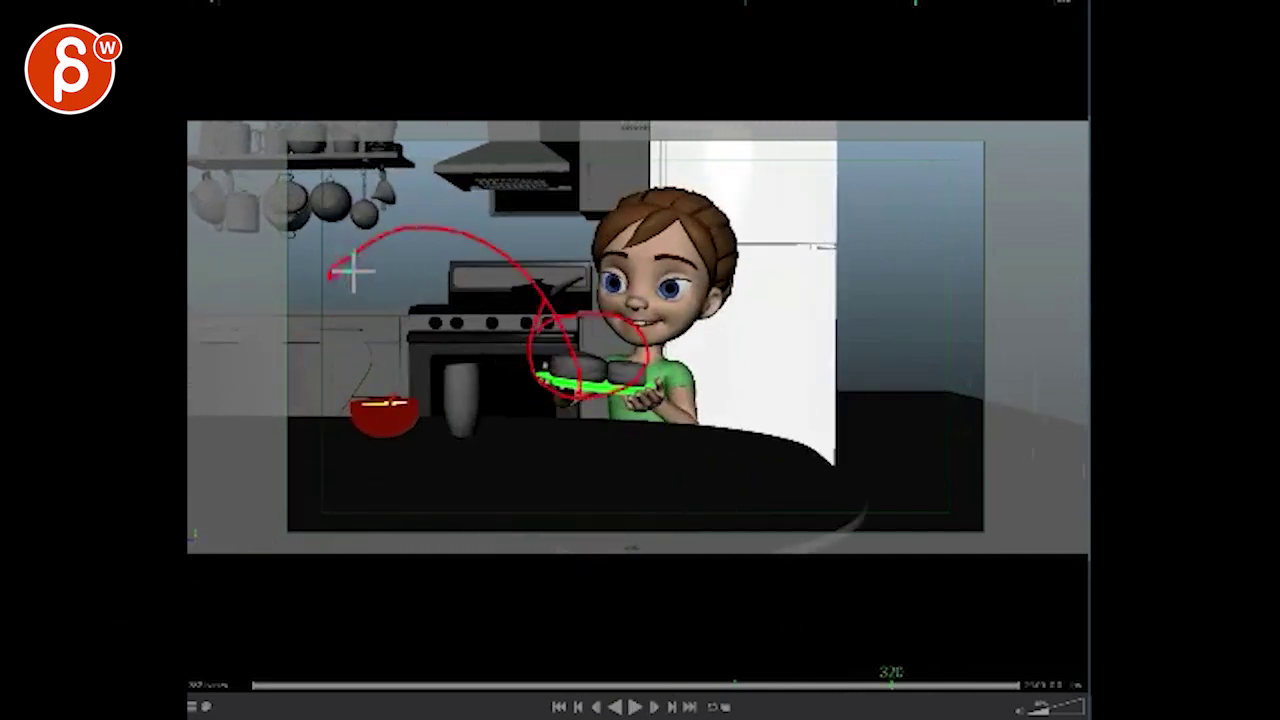
pyautogui.moveTo(610, 362)
pyautogui.mouseDown()
pyautogui.moveTo(771, 163)
pyautogui.moveTo(760, 188)
pyautogui.mouseUp()
# Step: Scrub back to frame 293 and track the donut plate's path with red marks on frames 293, 297 and 303
pyautogui.moveTo(881, 685); pyautogui.dragTo(837, 684)
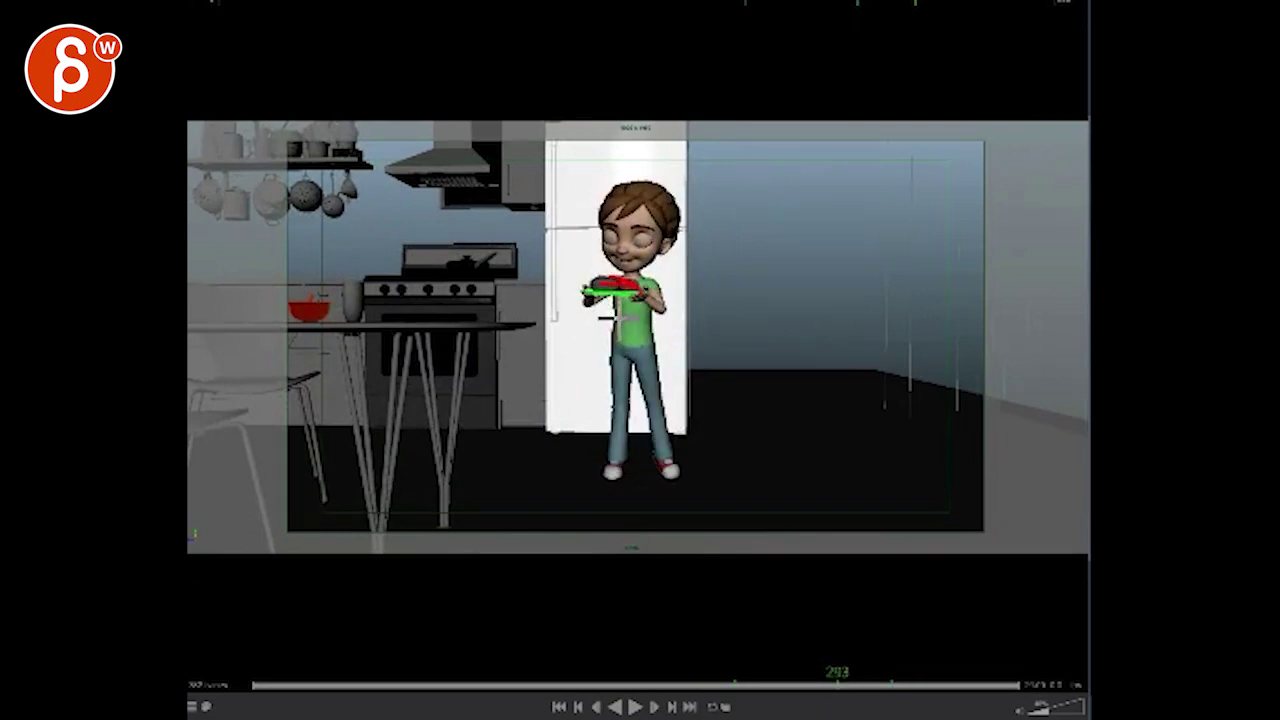
pyautogui.press('Right')
pyautogui.press('Right')
pyautogui.press('Right')
pyautogui.press('Right')
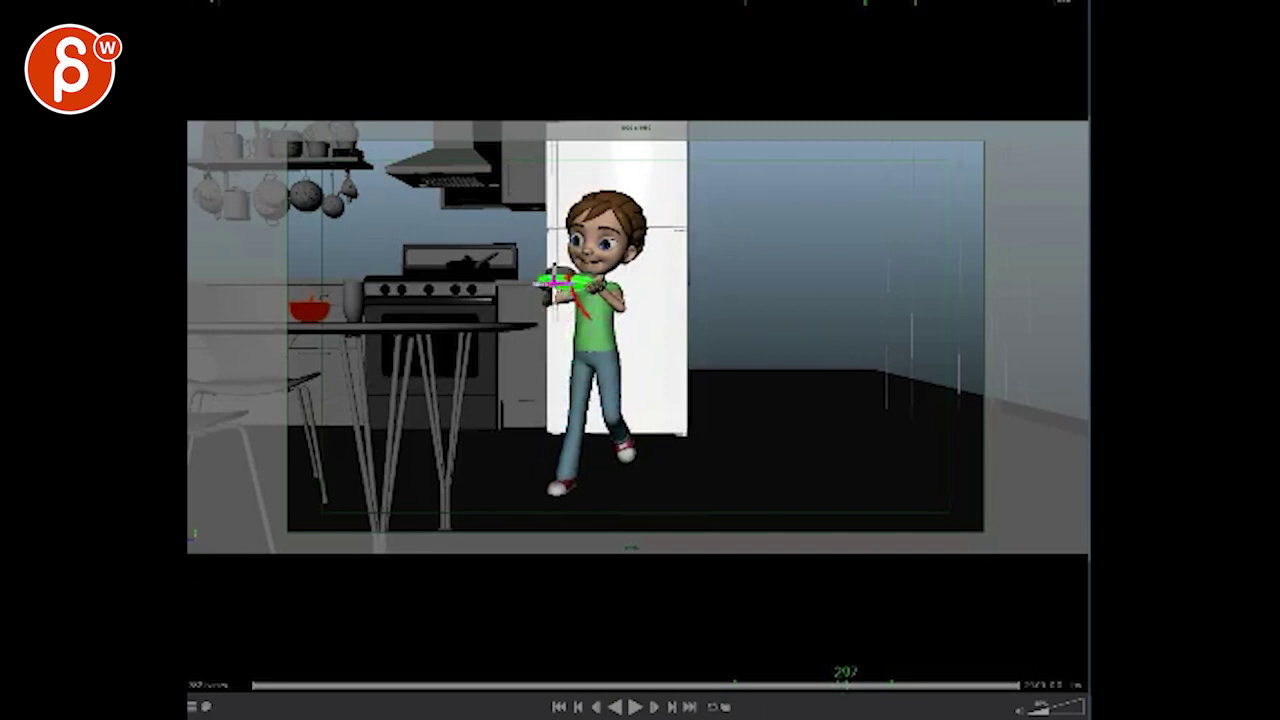
pyautogui.hotkey('alt', '.')
pyautogui.hotkey('alt', '.')
pyautogui.hotkey('alt', '.')
pyautogui.hotkey('alt', '.')
pyautogui.hotkey('alt', '.')
pyautogui.hotkey('alt', '.')
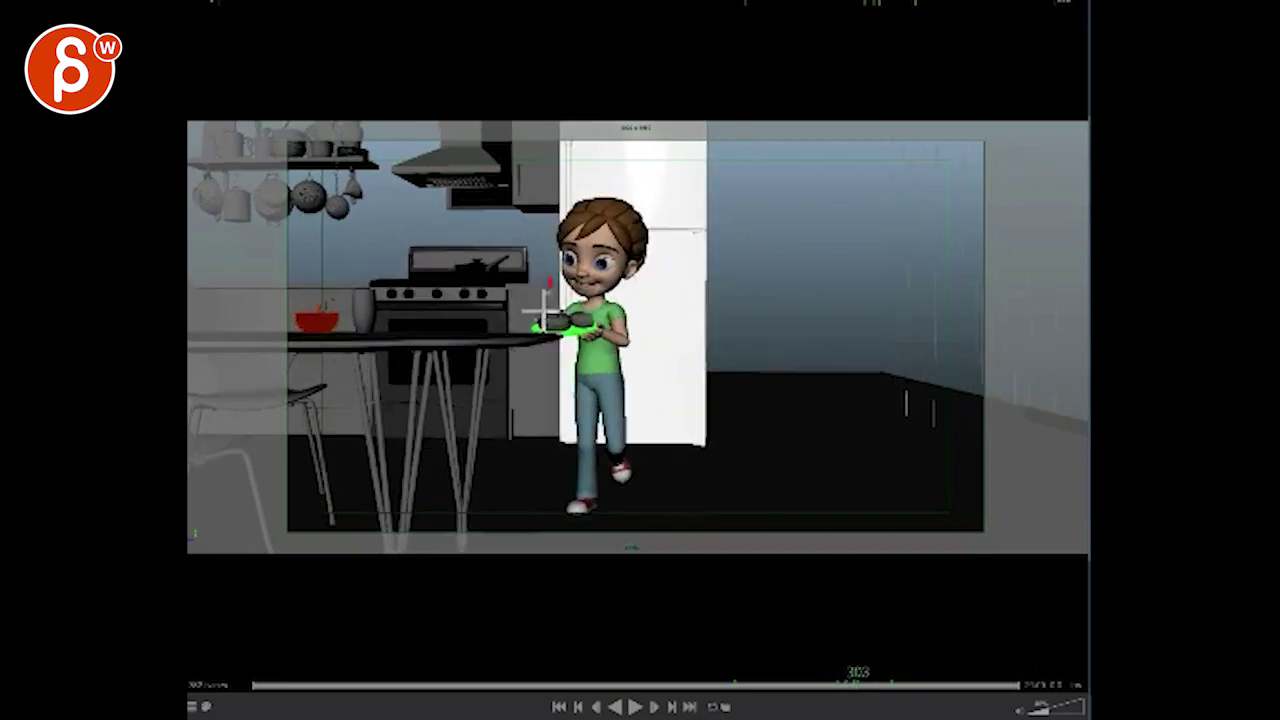
# Step: Step back from frame 303 to frame 291 and replay the shot to examine the girl's start toward the table
pyautogui.hotkey('alt', ',')
pyautogui.hotkey('alt', ',')
pyautogui.hotkey('alt', ',')
pyautogui.hotkey('alt', ',')
pyautogui.hotkey('alt', ',')
pyautogui.hotkey('alt', ',')
pyautogui.hotkey('alt', ',')
pyautogui.hotkey('alt', ',')
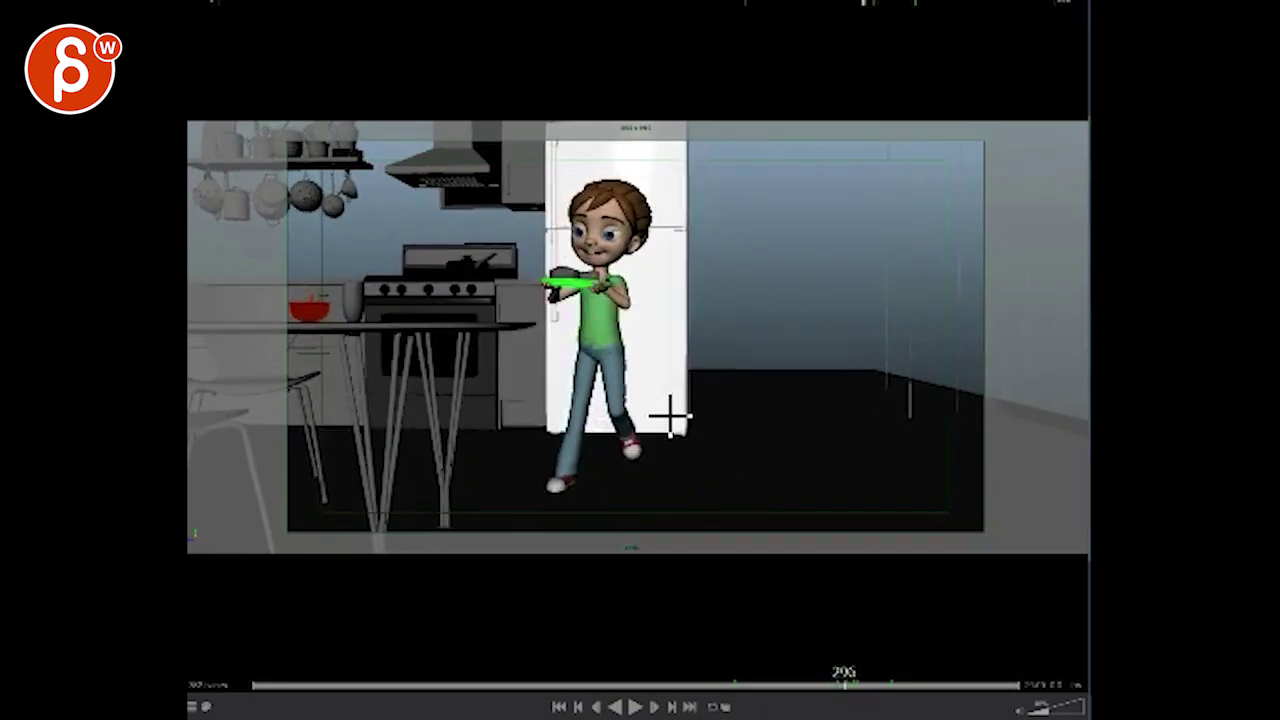
pyautogui.hotkey('alt', ',')
pyautogui.hotkey('alt', ',')
pyautogui.hotkey('alt', ',')
pyautogui.hotkey('alt', ',')
pyautogui.hotkey('alt', ',')
pyautogui.hotkey('alt', '.')
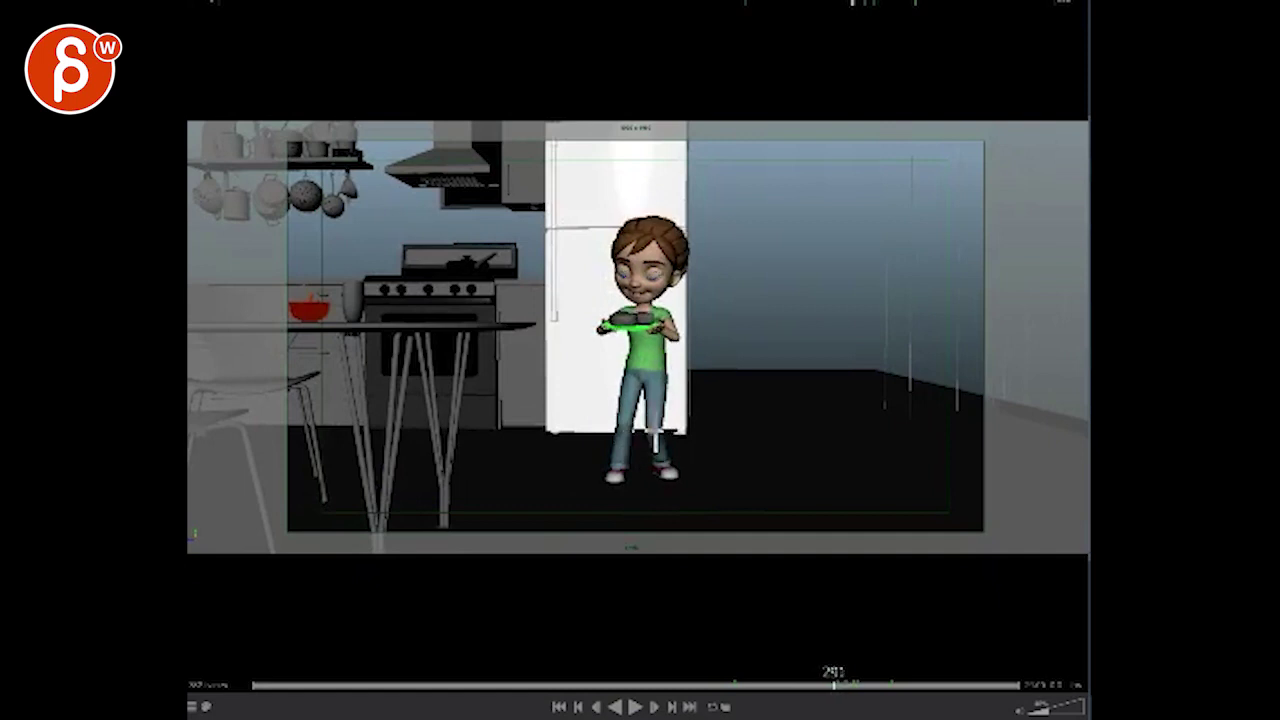
pyautogui.hotkey('alt', 'v')
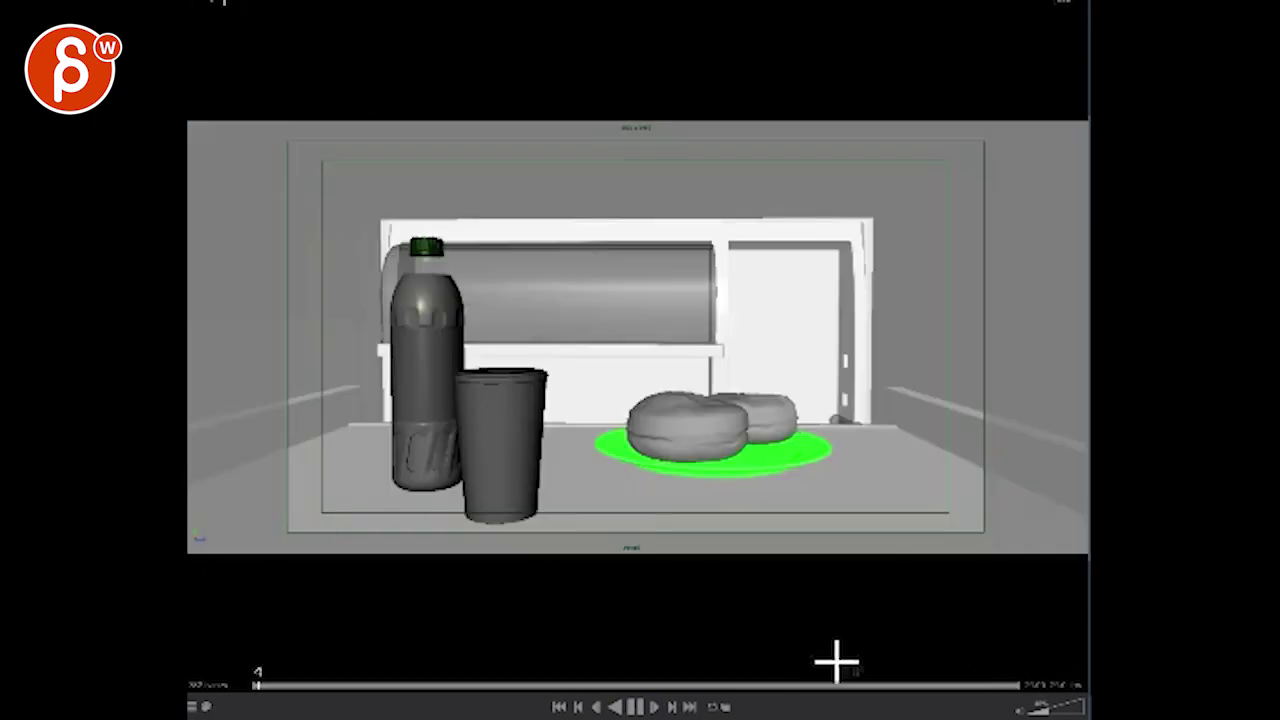
pyautogui.hotkey('alt', 'v')
# Step: On frame 345, draw red gaze lines from the girl's eyes to the donuts and another from her face toward the bowl
pyautogui.click(975, 688)
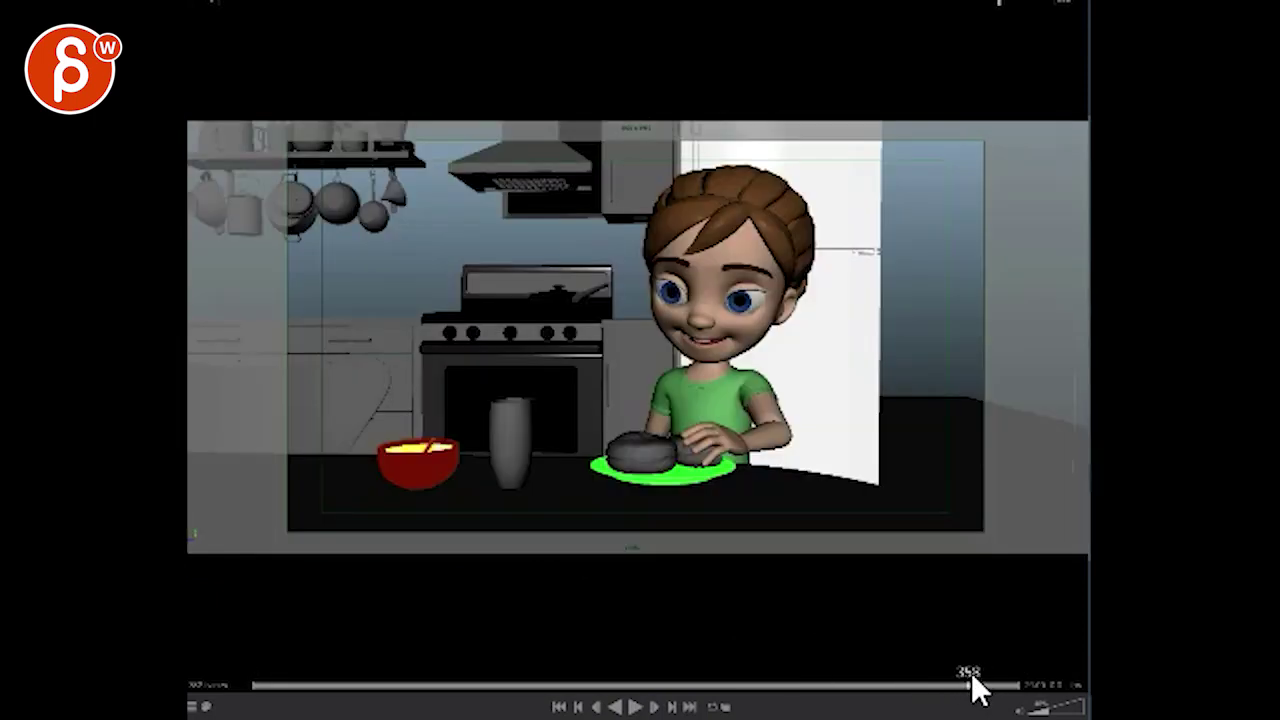
pyautogui.moveTo(971, 672)
pyautogui.mouseDown()
pyautogui.moveTo(933, 670)
pyautogui.moveTo(946, 673)
pyautogui.mouseUp()
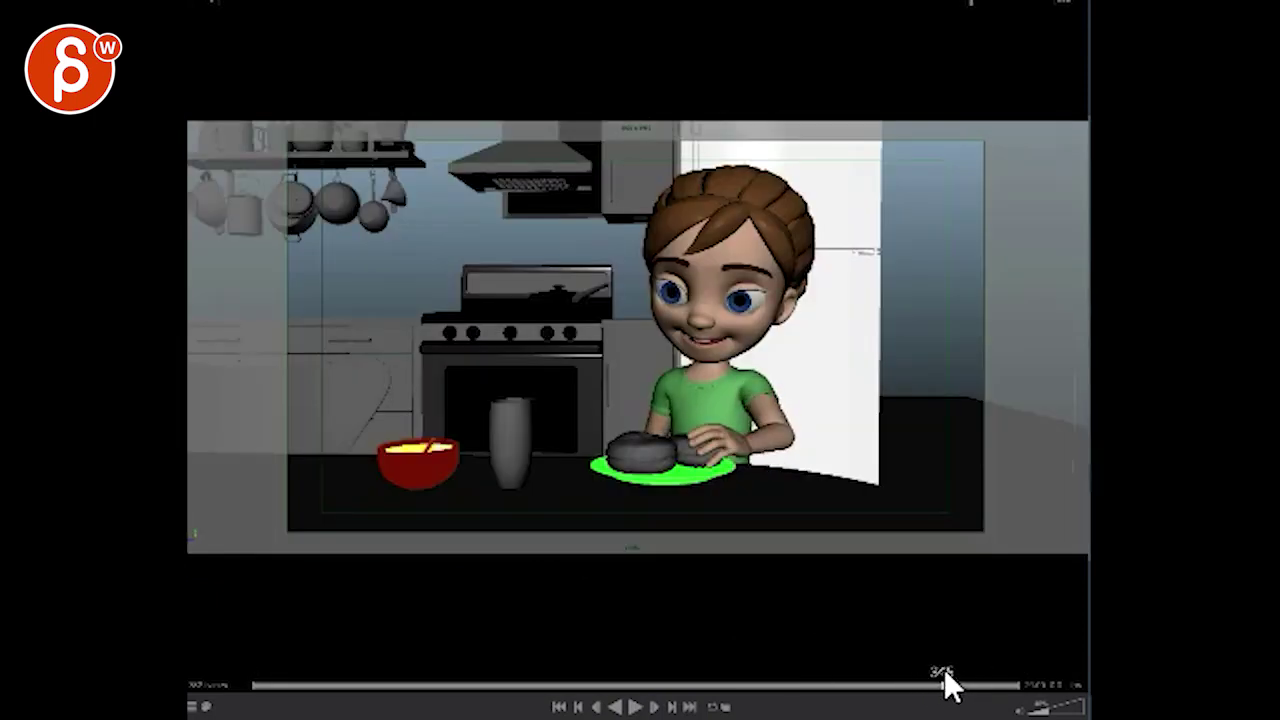
pyautogui.moveTo(672, 298); pyautogui.dragTo(648, 432)
pyautogui.moveTo(738, 300); pyautogui.dragTo(662, 436)
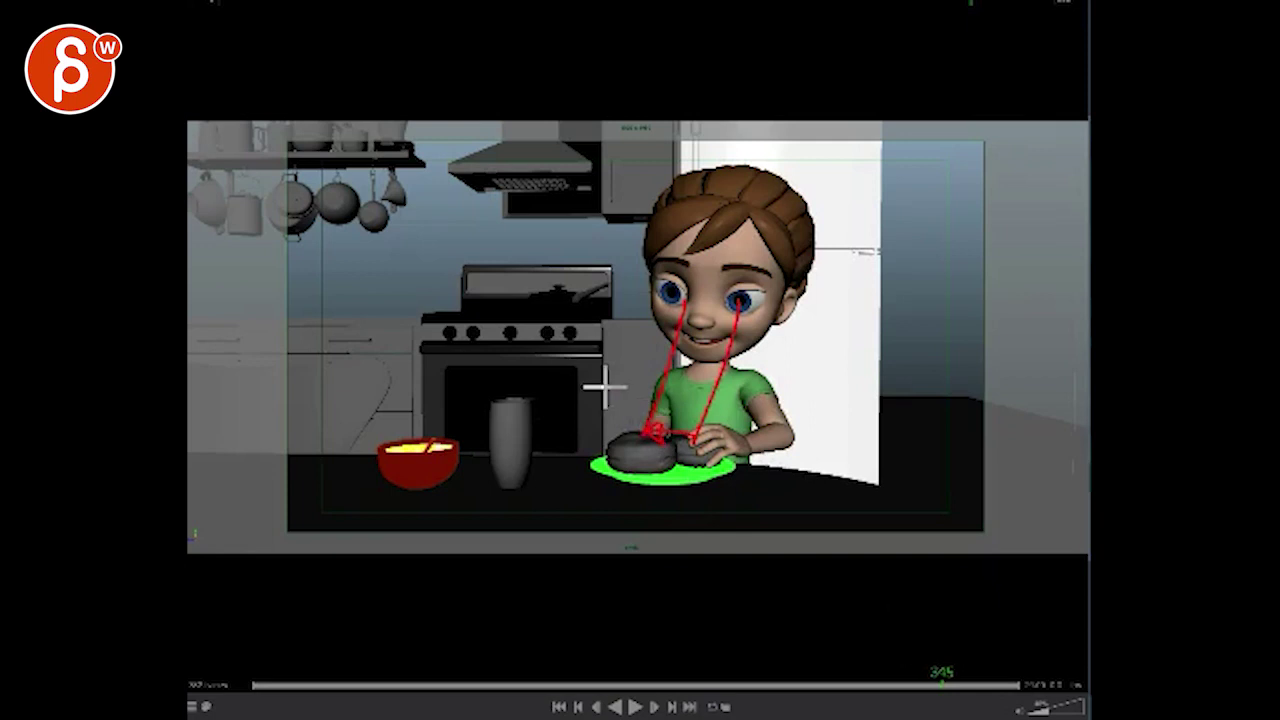
pyautogui.moveTo(702, 286)
pyautogui.mouseDown()
pyautogui.moveTo(482, 416)
pyautogui.moveTo(510, 415)
pyautogui.mouseUp()
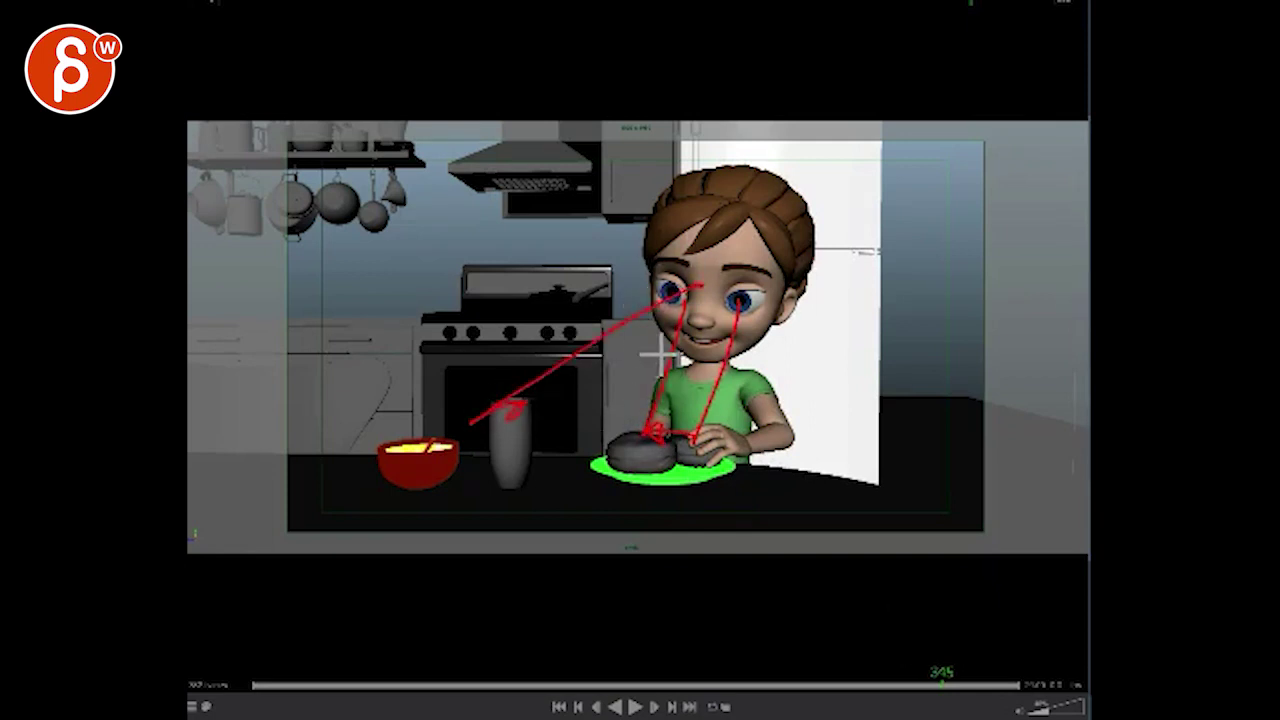
# Step: Step back and forth around frames 343 to 346 to compare the girl's gaze and her hand on the donuts
pyautogui.press('Left')
pyautogui.press('Left')
pyautogui.press('Right')
pyautogui.press('Right')
pyautogui.press('Right')
pyautogui.press('Left')
pyautogui.press('Left')
pyautogui.press('Left')
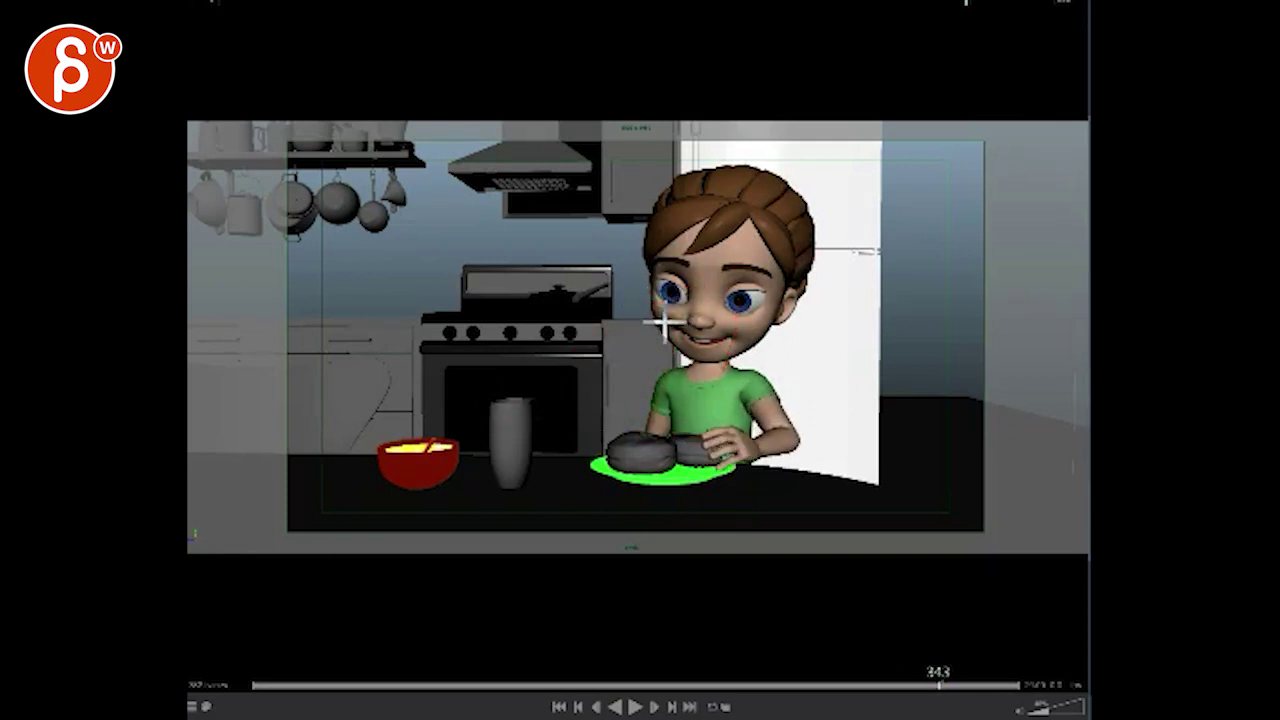
pyautogui.press('Right')
pyautogui.press('Right')
pyautogui.press('Right')
pyautogui.press('Left')
pyautogui.press('Left')
# Step: Sketch a short red stroke along the front of the girl's head at the table and scrub back to about frame 275
pyautogui.moveTo(640, 262); pyautogui.dragTo(680, 194)
pyautogui.press('Left')
pyautogui.moveTo(937, 672); pyautogui.dragTo(799, 670)
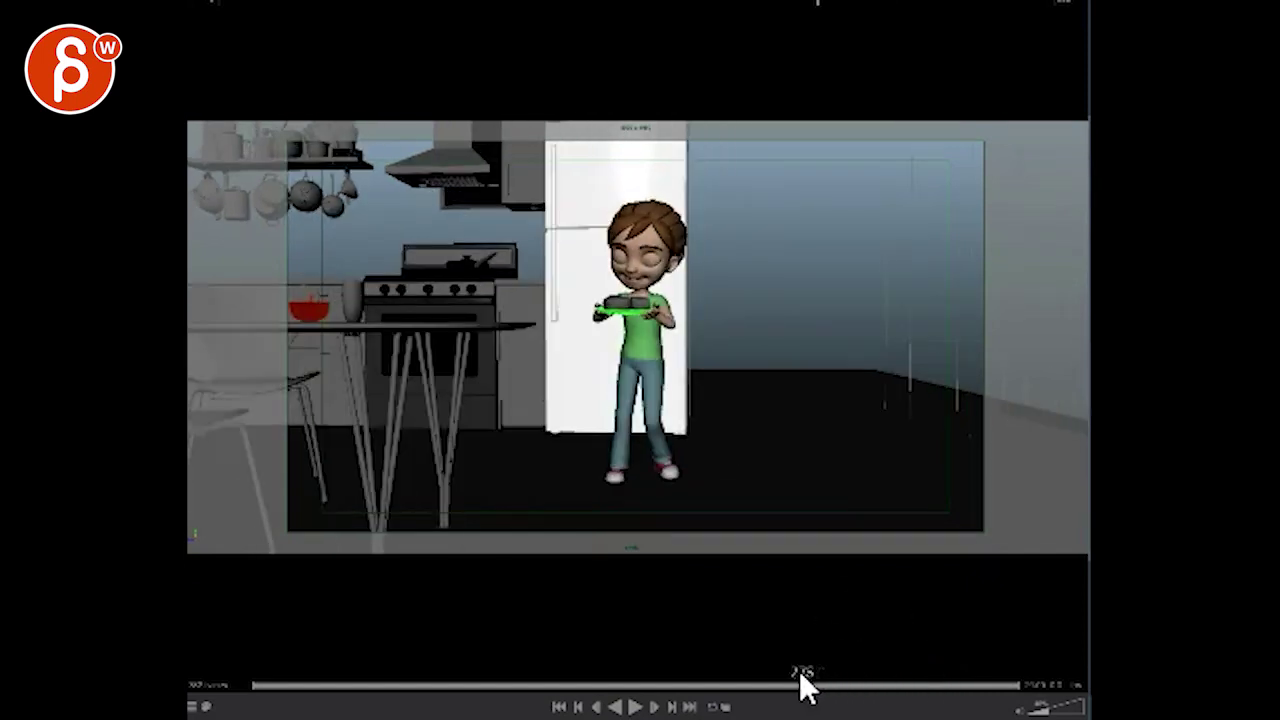
# Step: Scrub the shot back to frame 215 and circle the girl's feet in front of the fridge in red
pyautogui.moveTo(694, 670); pyautogui.dragTo(498, 670)
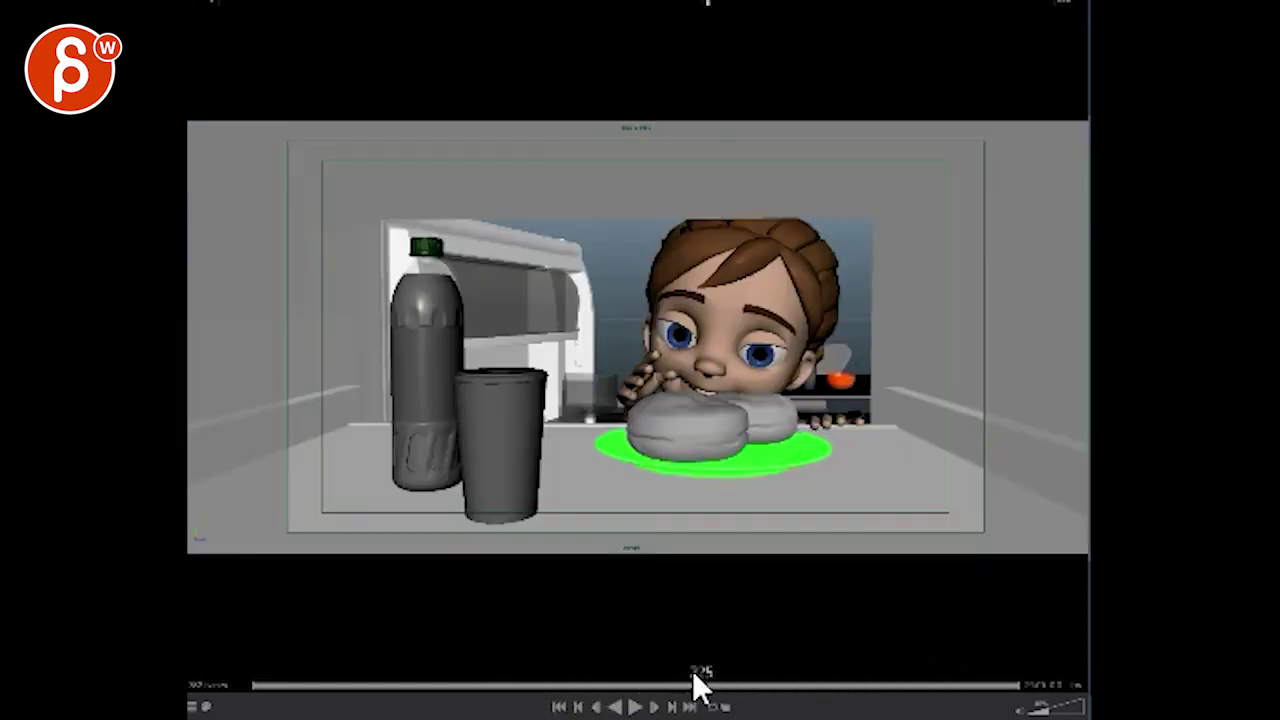
pyautogui.moveTo(694, 676)
pyautogui.mouseDown()
pyautogui.moveTo(903, 700)
pyautogui.moveTo(457, 680)
pyautogui.moveTo(794, 697)
pyautogui.moveTo(777, 680)
pyautogui.mouseUp()
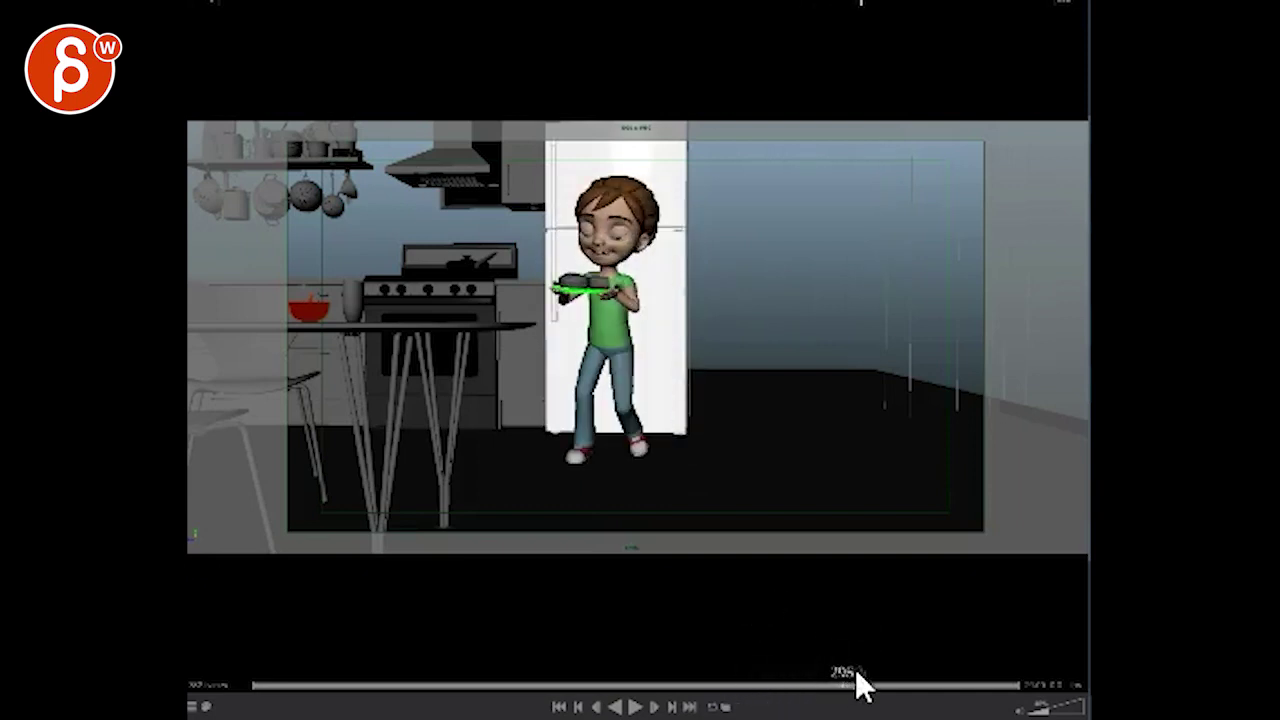
pyautogui.moveTo(857, 684)
pyautogui.mouseDown()
pyautogui.moveTo(588, 706)
pyautogui.moveTo(688, 710)
pyautogui.mouseUp()
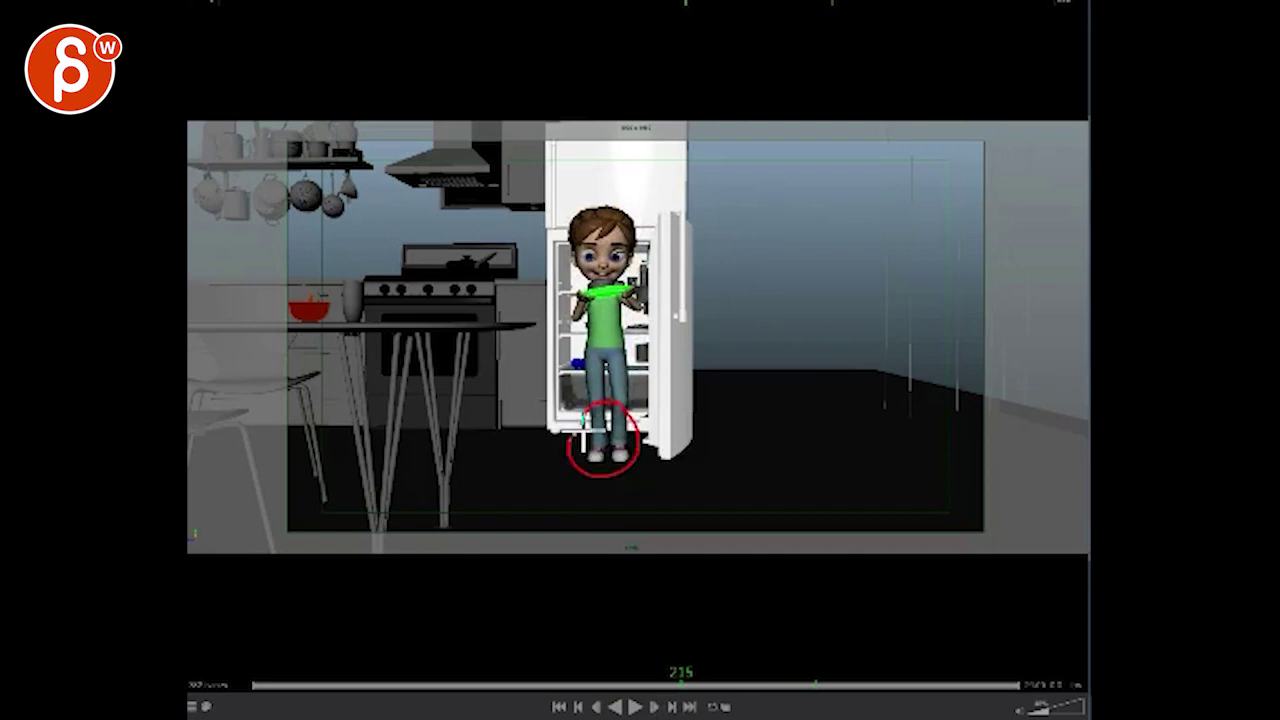
# Step: Sketch red body and leg lines on frame 239, then circle the girl's legs on frame 251 and her figure on frame 316
pyautogui.moveTo(602, 250); pyautogui.dragTo(616, 472)
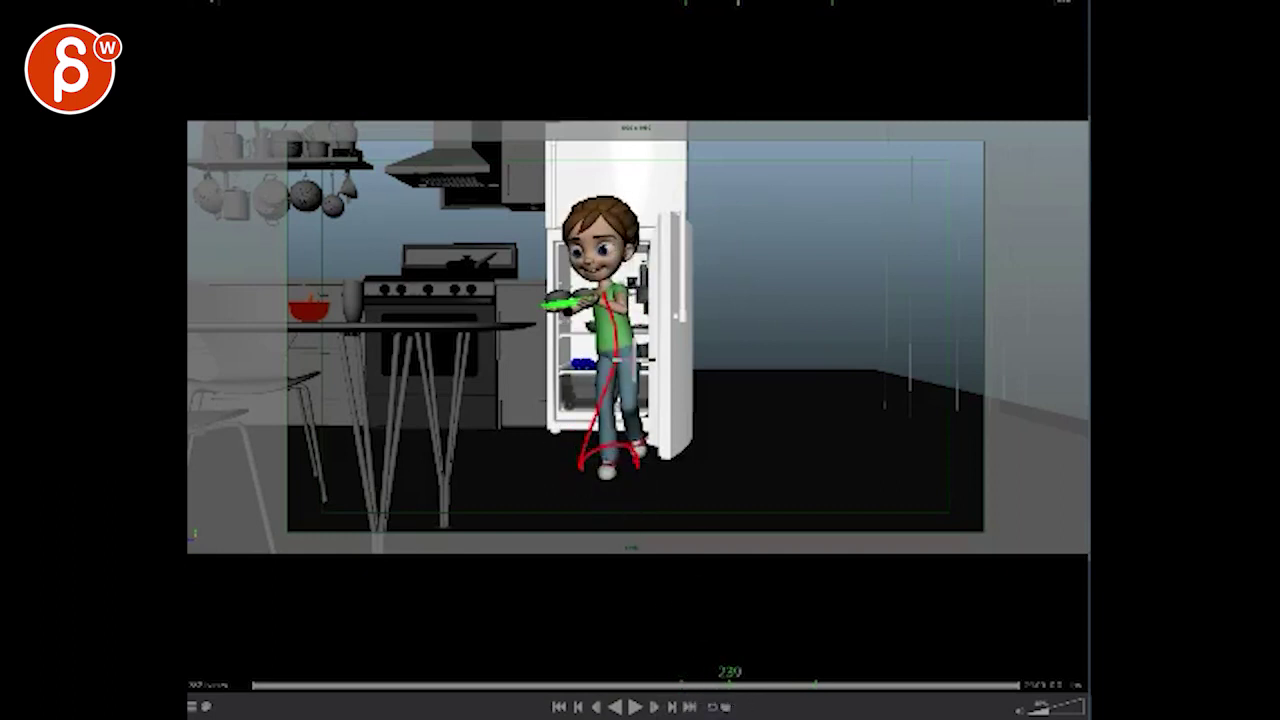
pyautogui.moveTo(730, 686)
pyautogui.mouseDown()
pyautogui.moveTo(812, 688)
pyautogui.moveTo(761, 681)
pyautogui.mouseUp()
pyautogui.moveTo(580, 410); pyautogui.dragTo(571, 428)
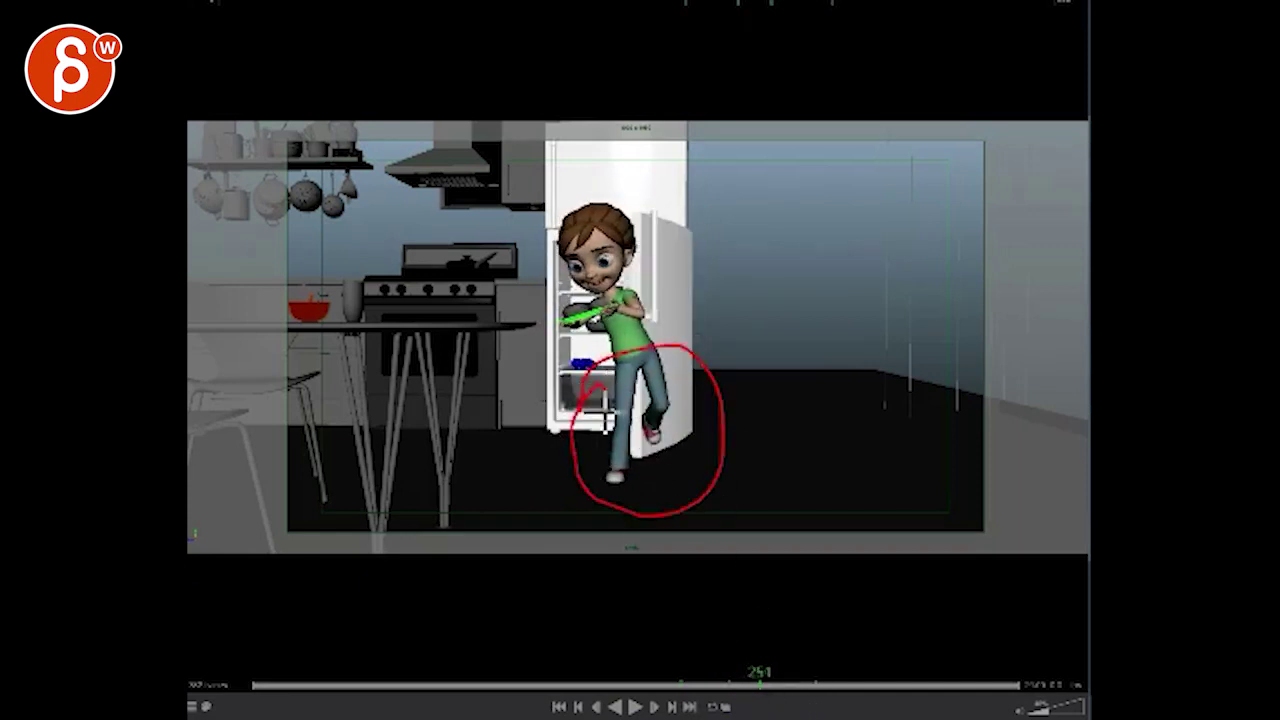
pyautogui.moveTo(791, 678); pyautogui.dragTo(882, 684)
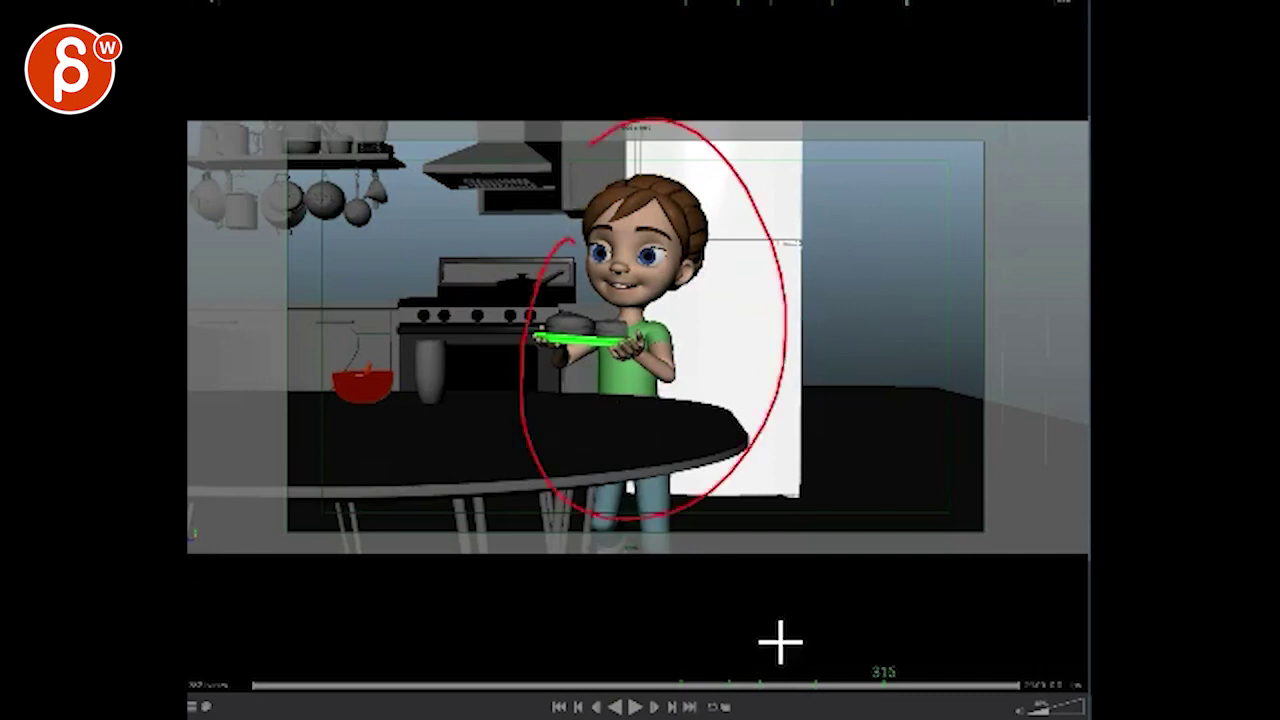
# Step: Review frames 227 to 237 to examine the girl's first steps away from the open fridge
pyautogui.moveTo(864, 667); pyautogui.dragTo(703, 660)
pyautogui.press('Right')
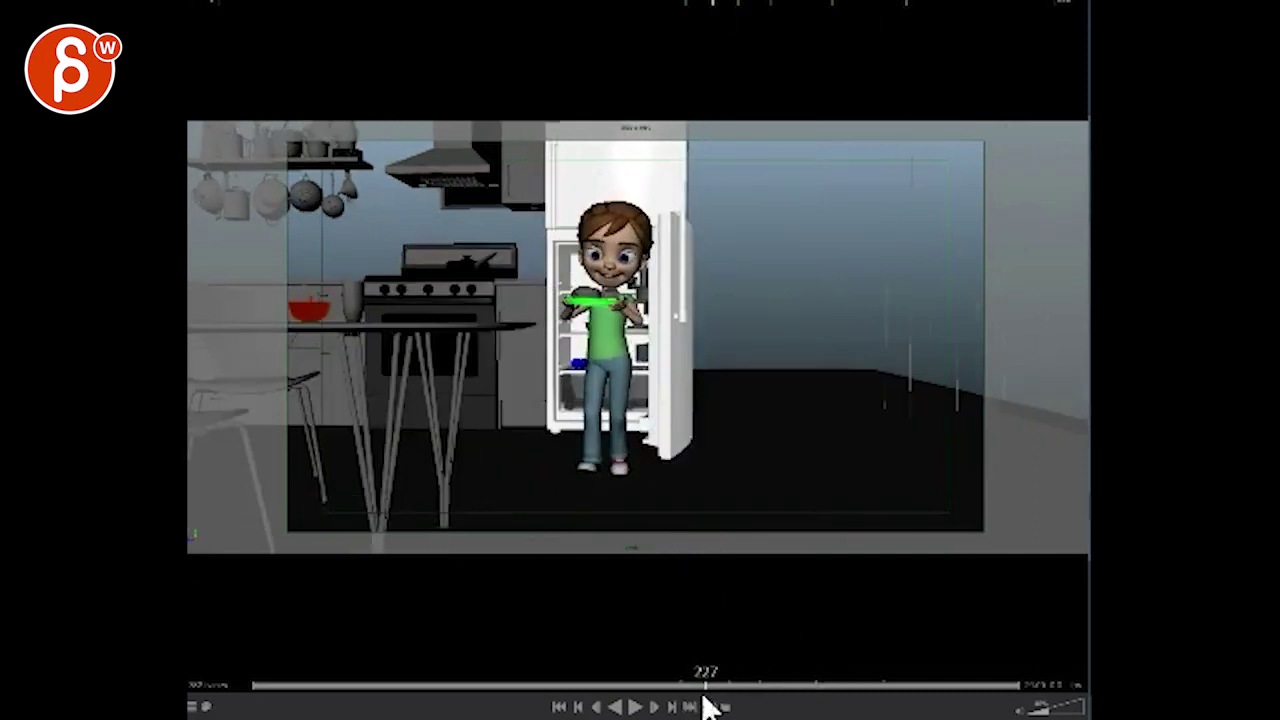
pyautogui.press('Right')
pyautogui.press('Right')
pyautogui.press('Right')
pyautogui.press('Right')
pyautogui.click(707, 684)
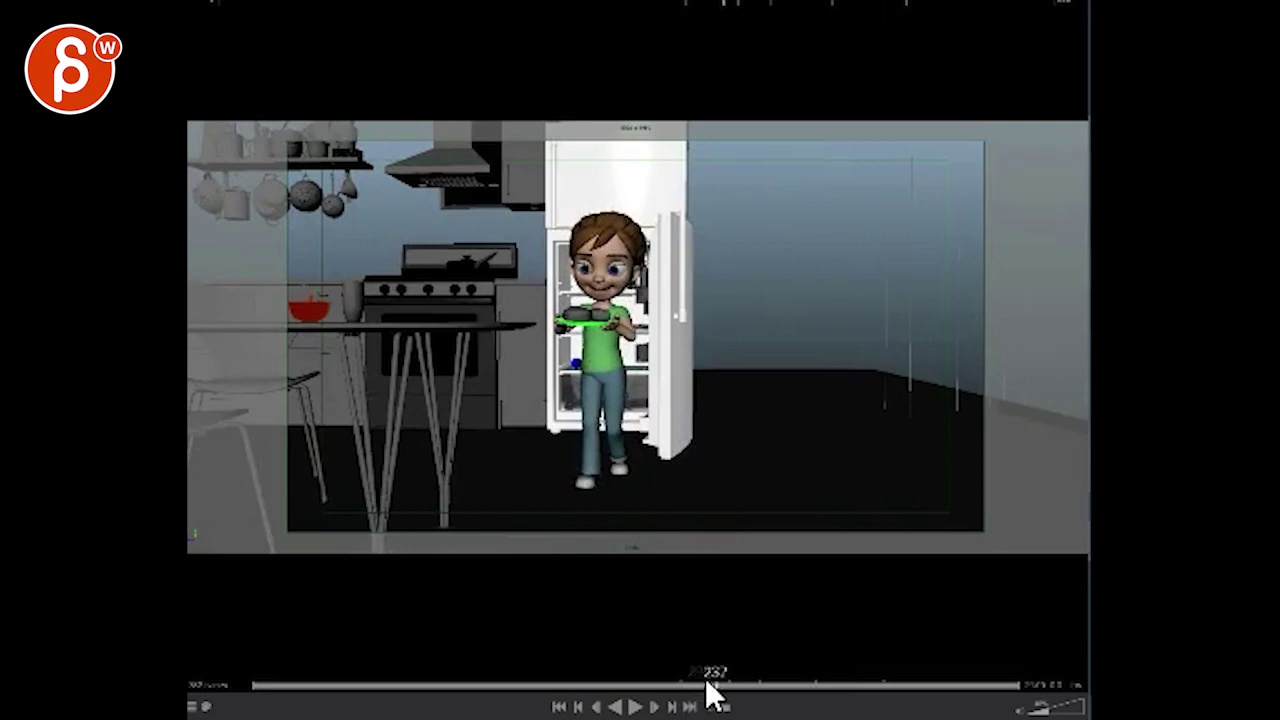
# Step: Examine the girl's walk from about frame 308 to her stop at the table around frame 335
pyautogui.moveTo(741, 686); pyautogui.dragTo(871, 704)
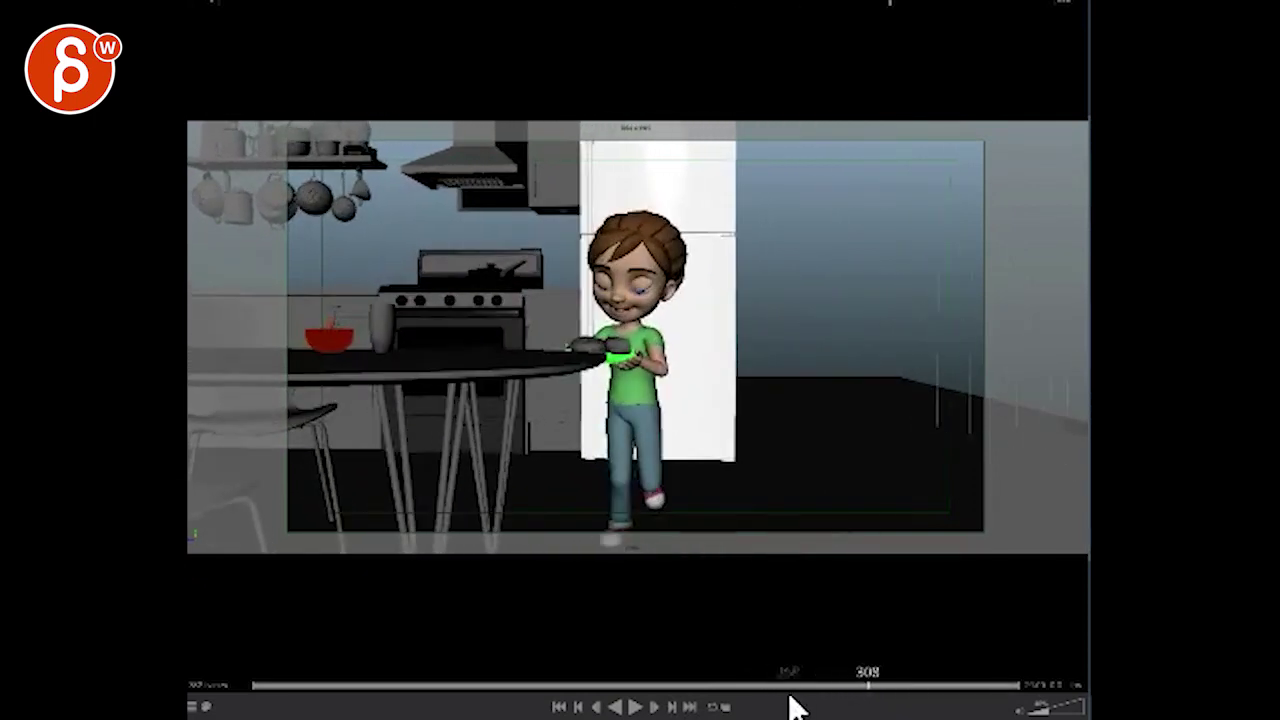
pyautogui.press('Right')
pyautogui.press('Right')
pyautogui.press('Right')
pyautogui.press('Right')
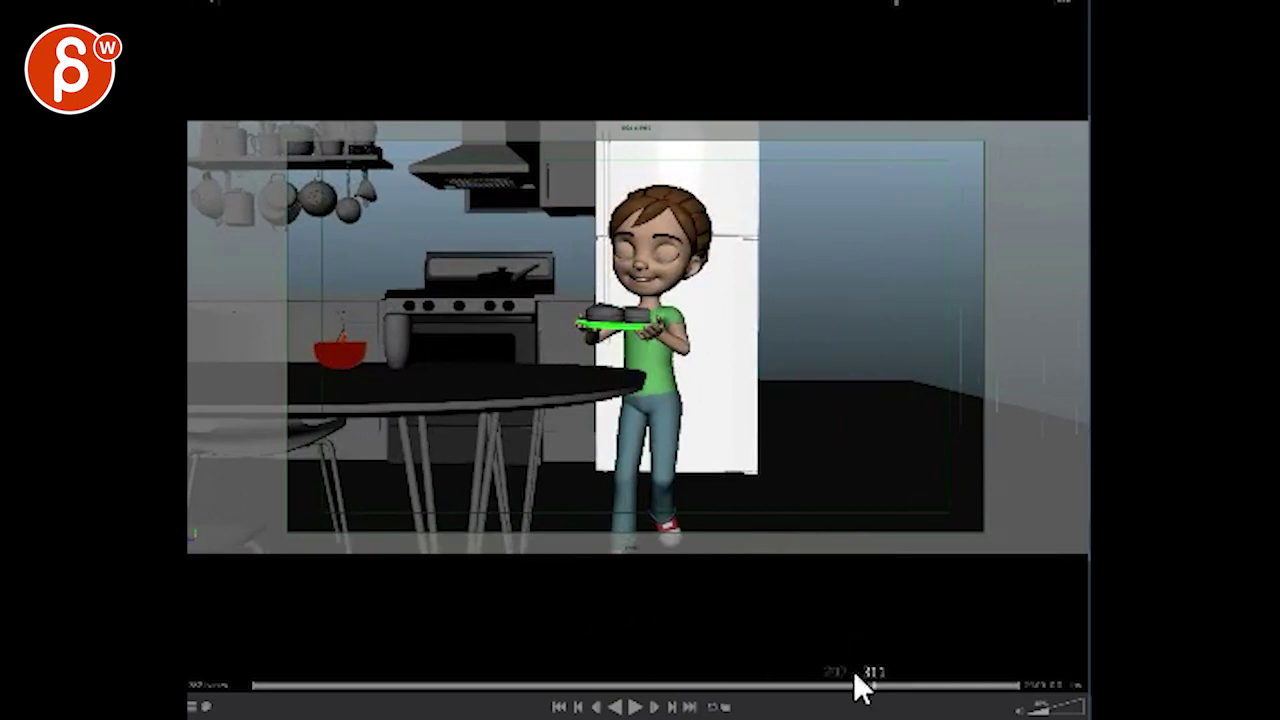
pyautogui.moveTo(853, 671); pyautogui.dragTo(908, 680)
pyautogui.press('Left')
pyautogui.press('Left')
pyautogui.press('Left')
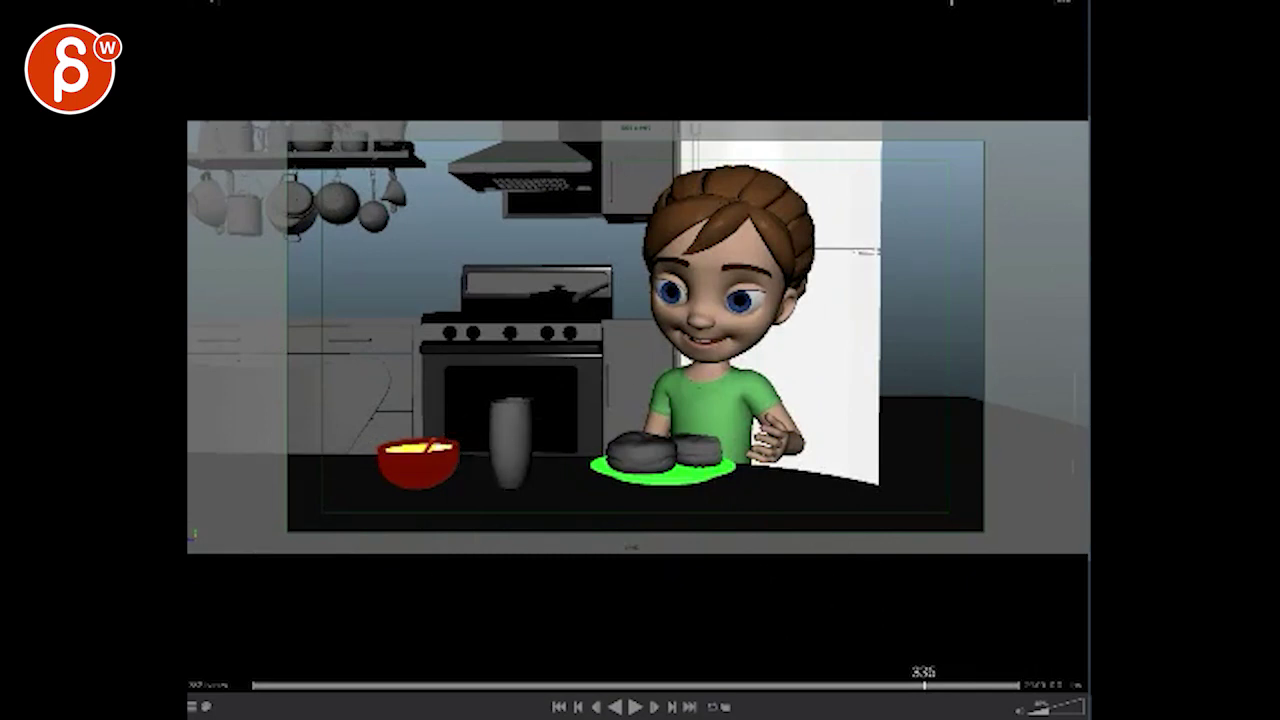
# Step: Switch to Maya and resize its window until the whole interface fits within the visible screen area
pyautogui.hotkey('alt', 'Tab')
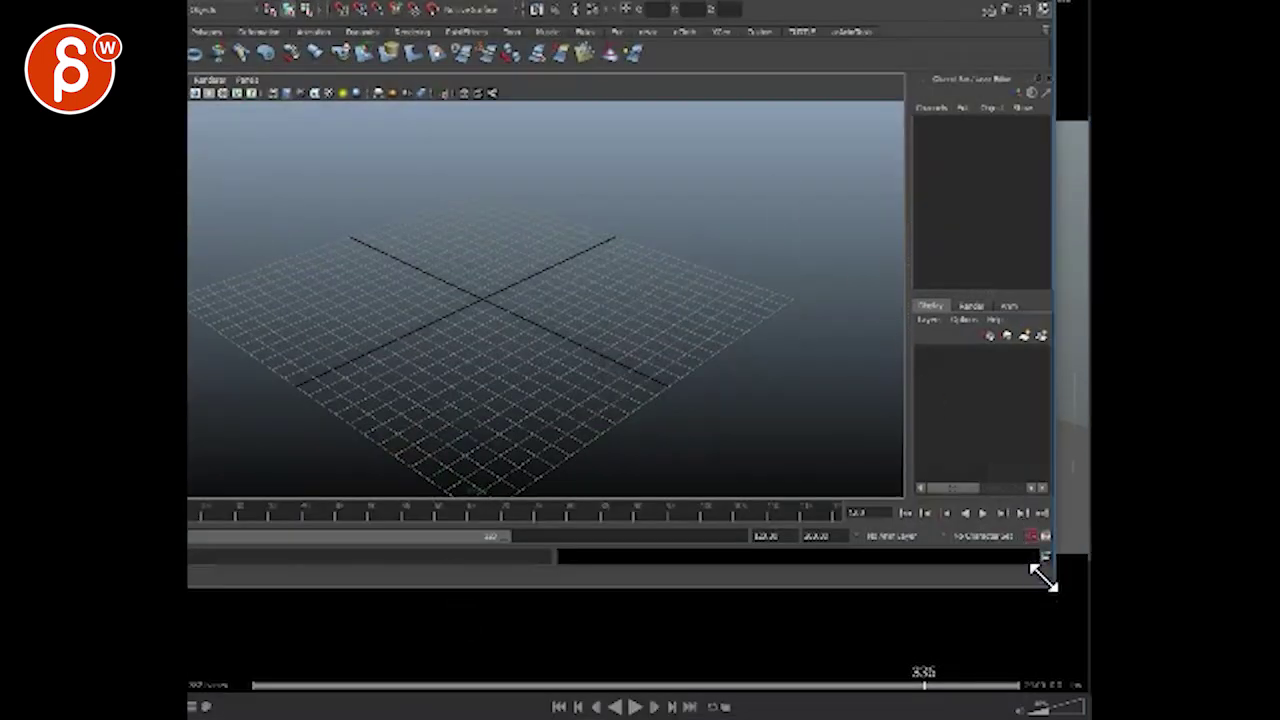
pyautogui.moveTo(1045, 579); pyautogui.dragTo(1082, 716)
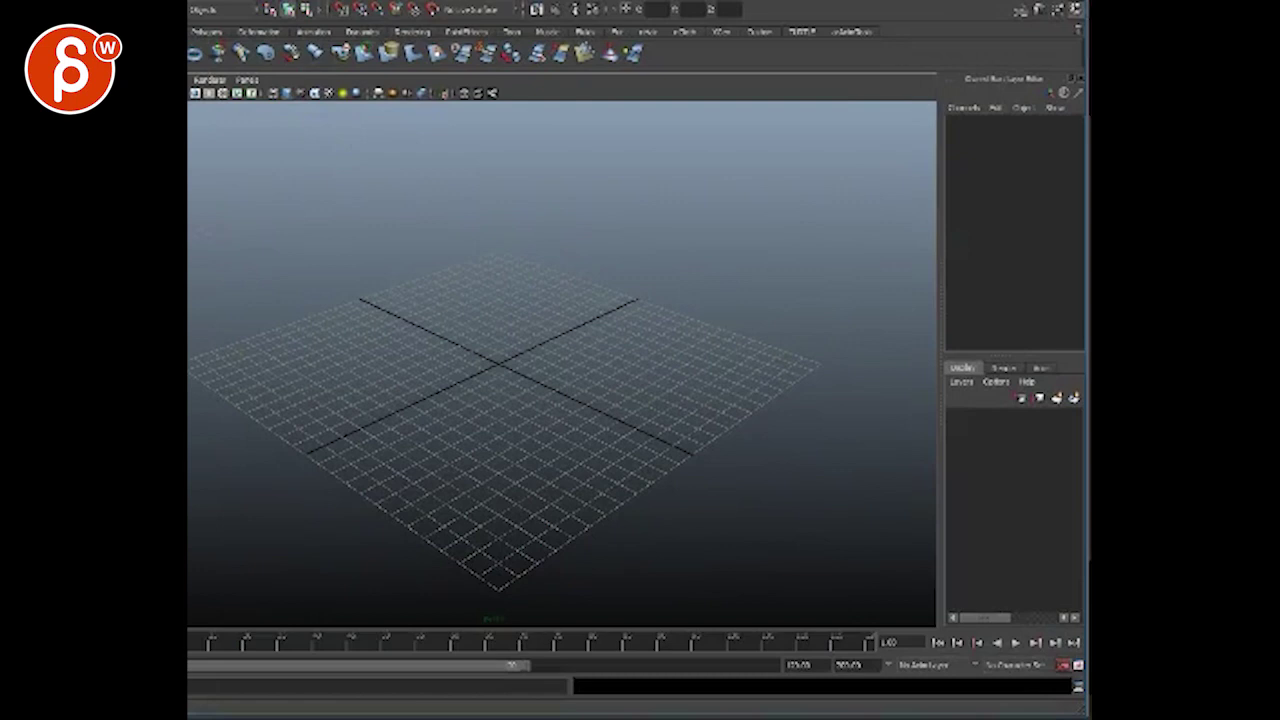
pyautogui.moveTo(29, 0); pyautogui.dragTo(190, 3)
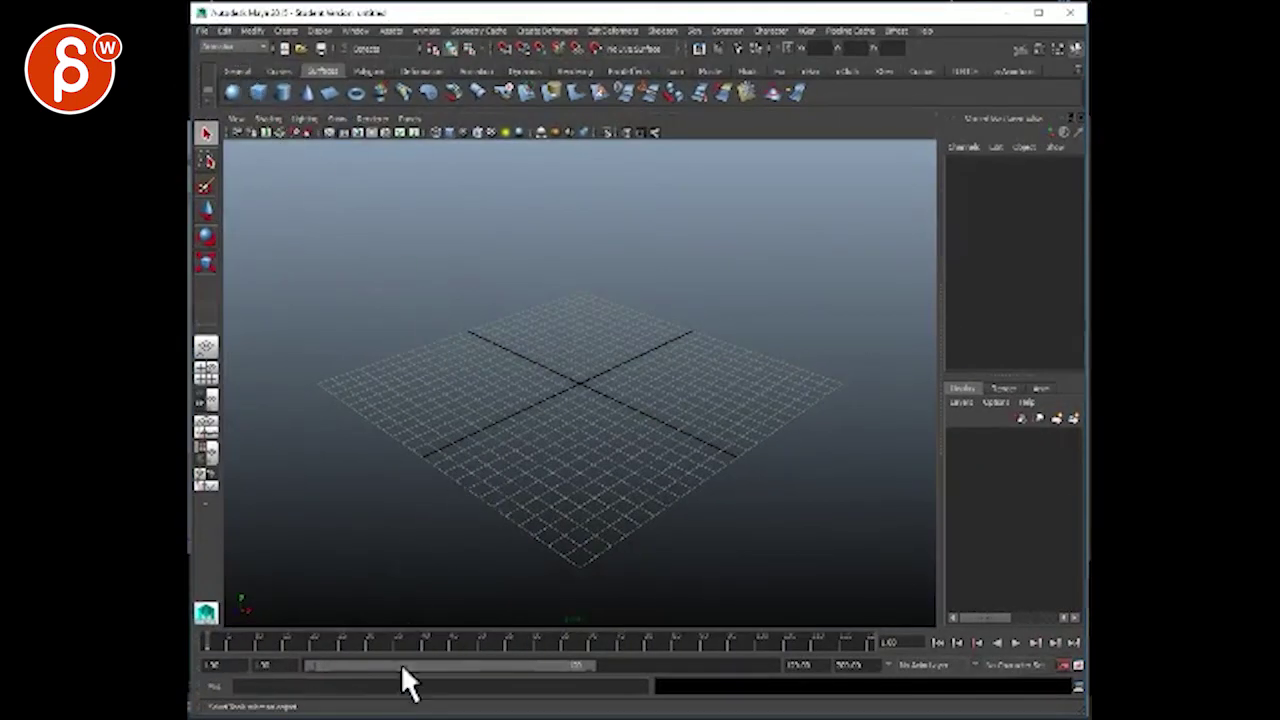
# Step: Scrub the empty timeline to frame 55, sketch a green waveform across it and clear the sketch
pyautogui.moveTo(268, 641)
pyautogui.mouseDown()
pyautogui.moveTo(441, 662)
pyautogui.moveTo(505, 648)
pyautogui.mouseUp()
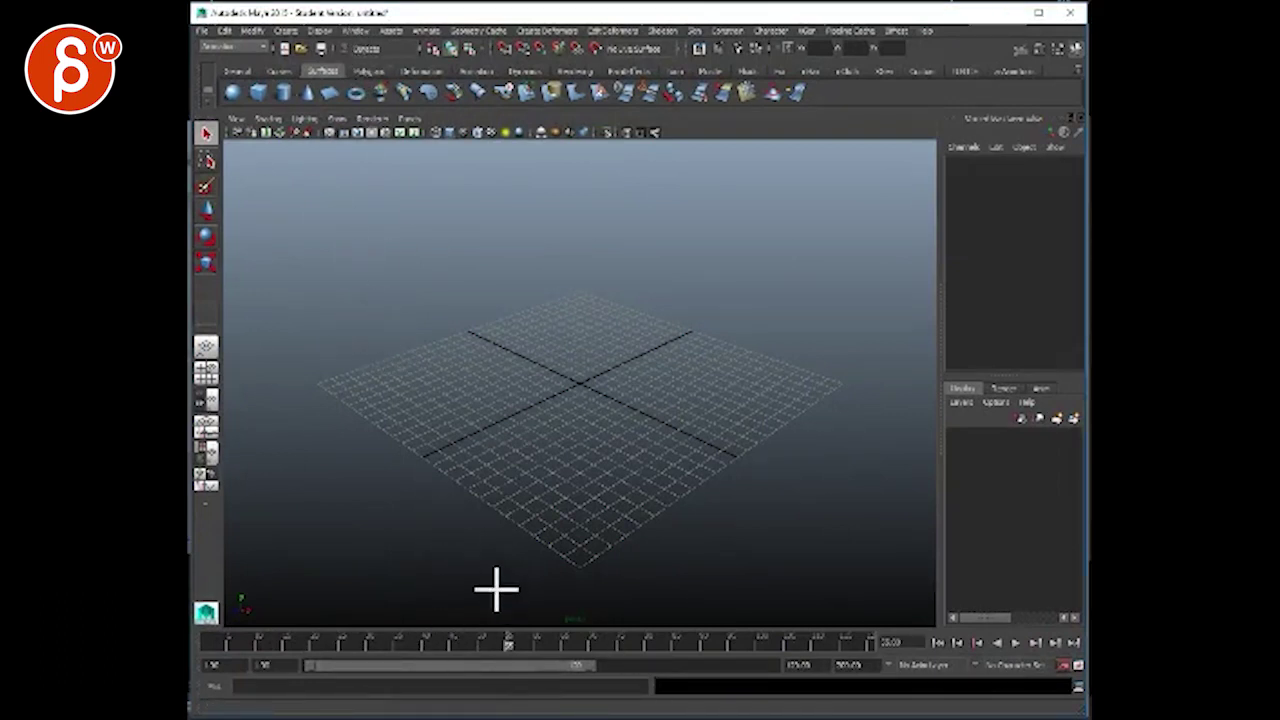
pyautogui.moveTo(293, 655); pyautogui.dragTo(700, 637)
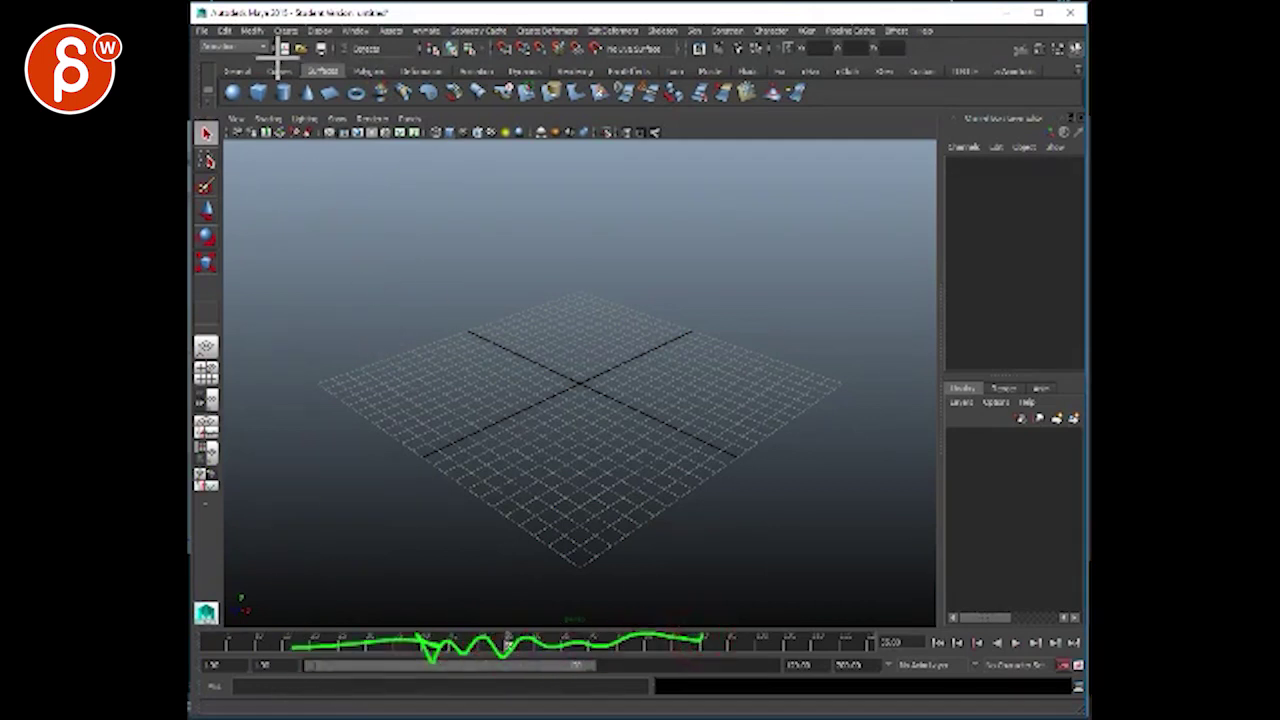
pyautogui.press('Escape')
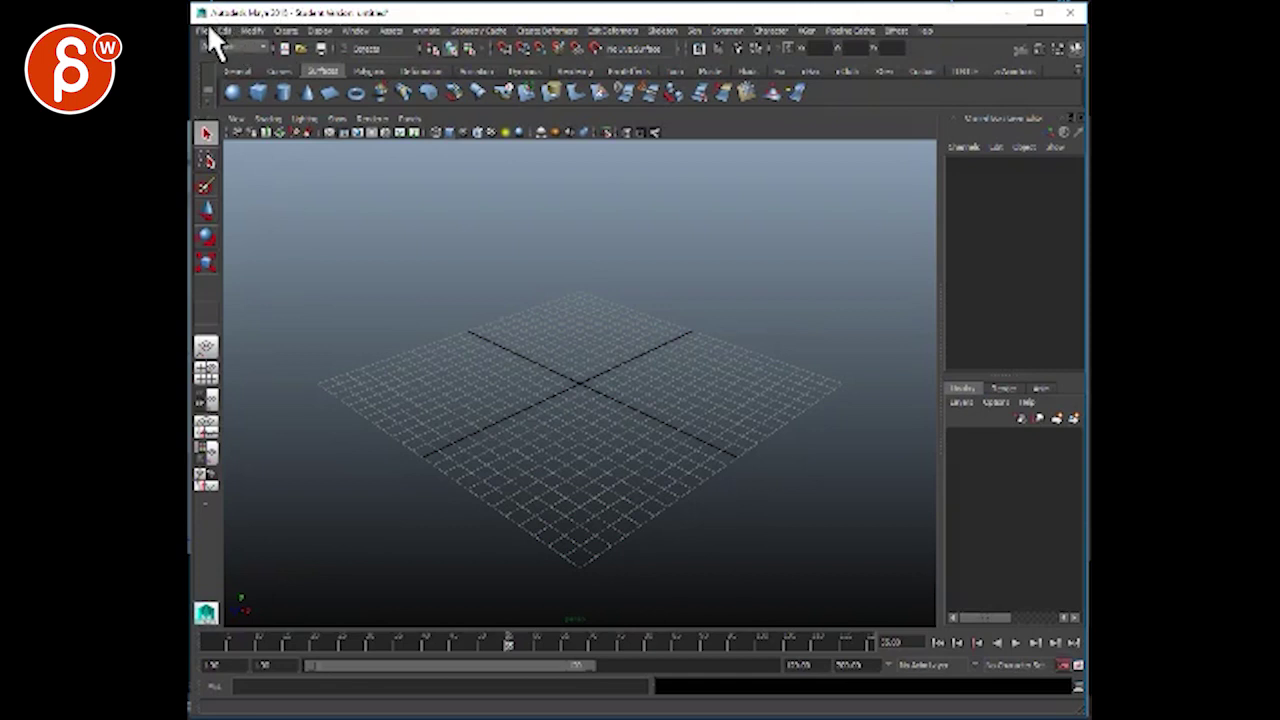
# Step: Start importing a file and browse to the Lost folder inside Anim_Audio
pyautogui.click(207, 28)
pyautogui.click(236, 162)
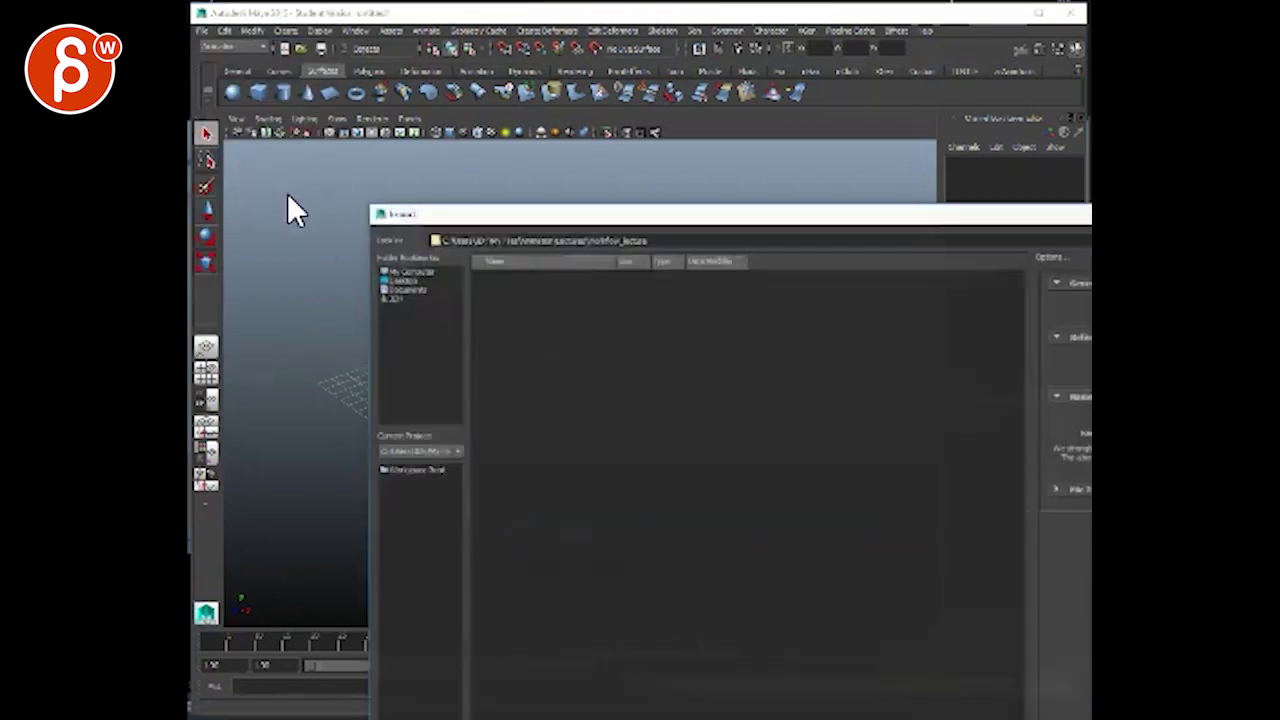
pyautogui.moveTo(472, 222); pyautogui.dragTo(346, 50)
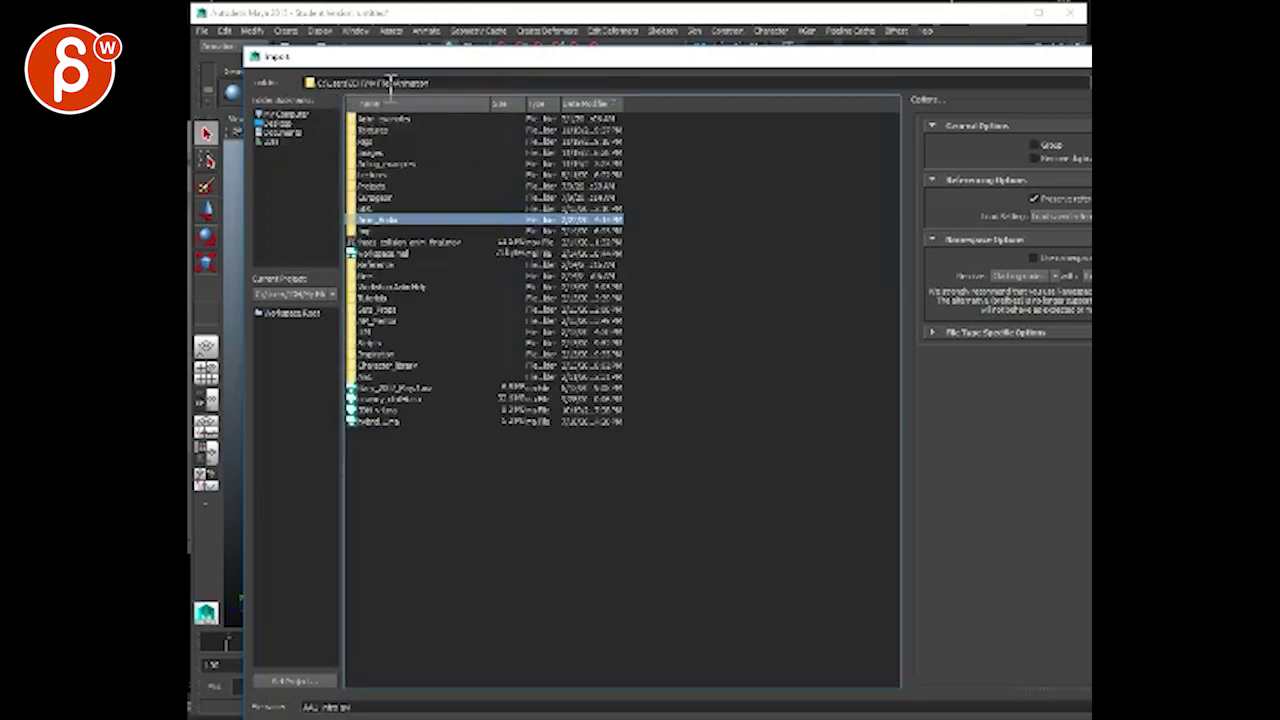
pyautogui.doubleClick(379, 219)
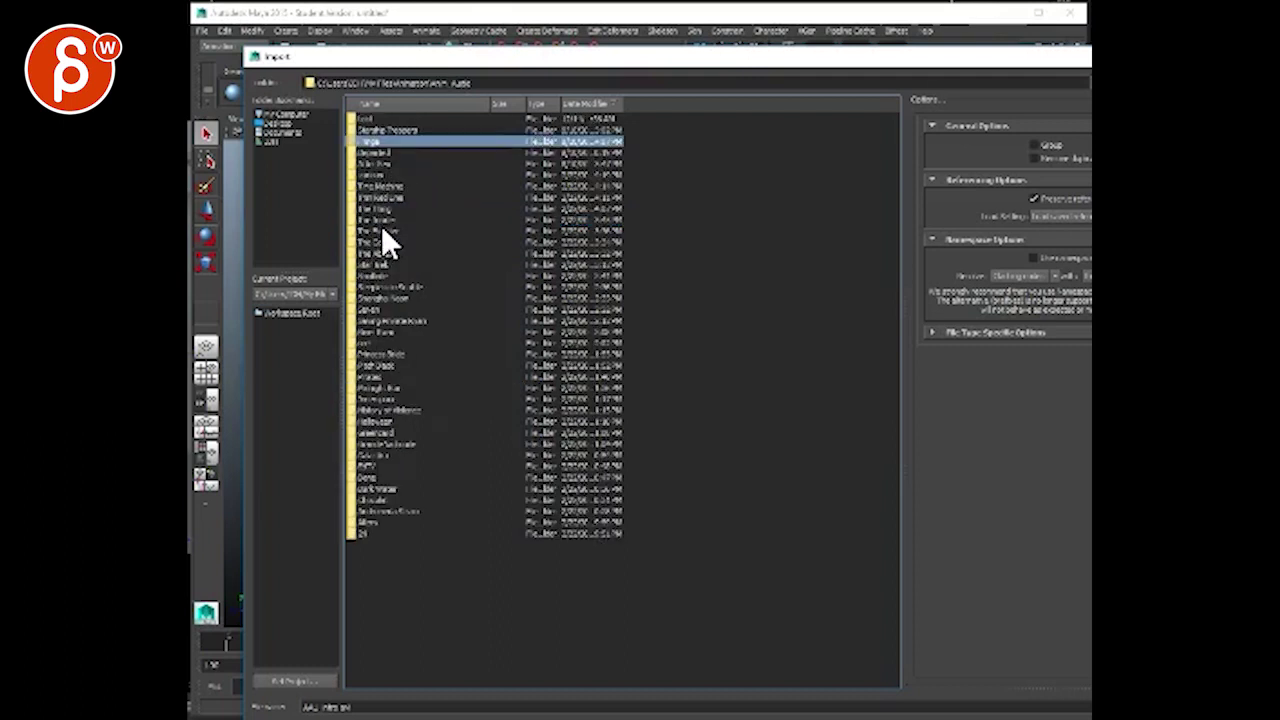
pyautogui.doubleClick(367, 119)
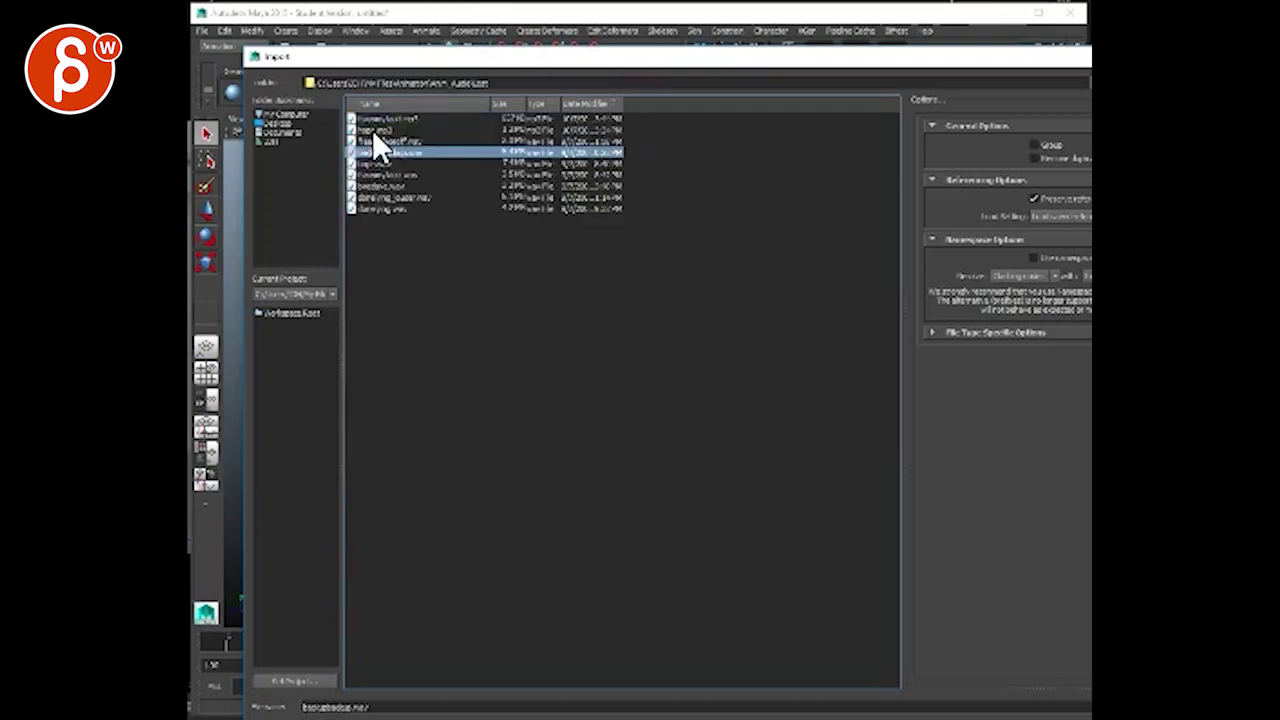
# Step: Try to import the second MP3 file from the Lost folder, and import the last WAV file listed instead
pyautogui.doubleClick(378, 130)
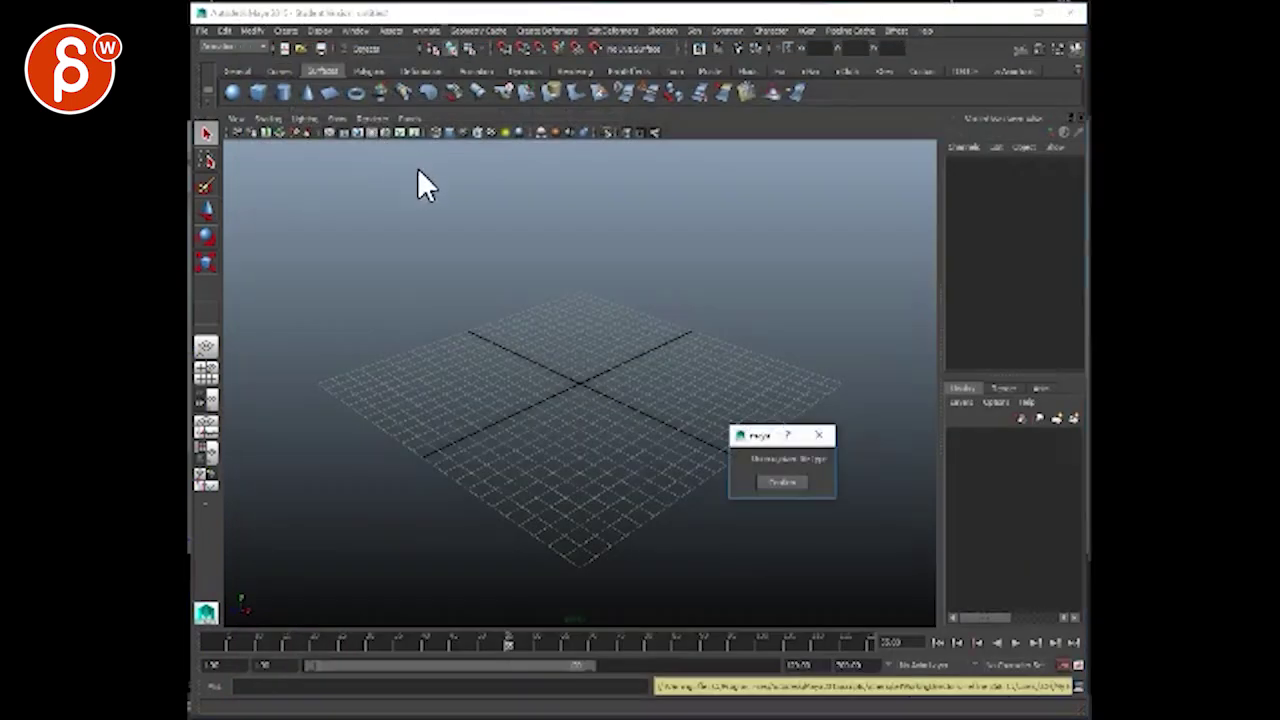
pyautogui.click(782, 482)
pyautogui.click(203, 29)
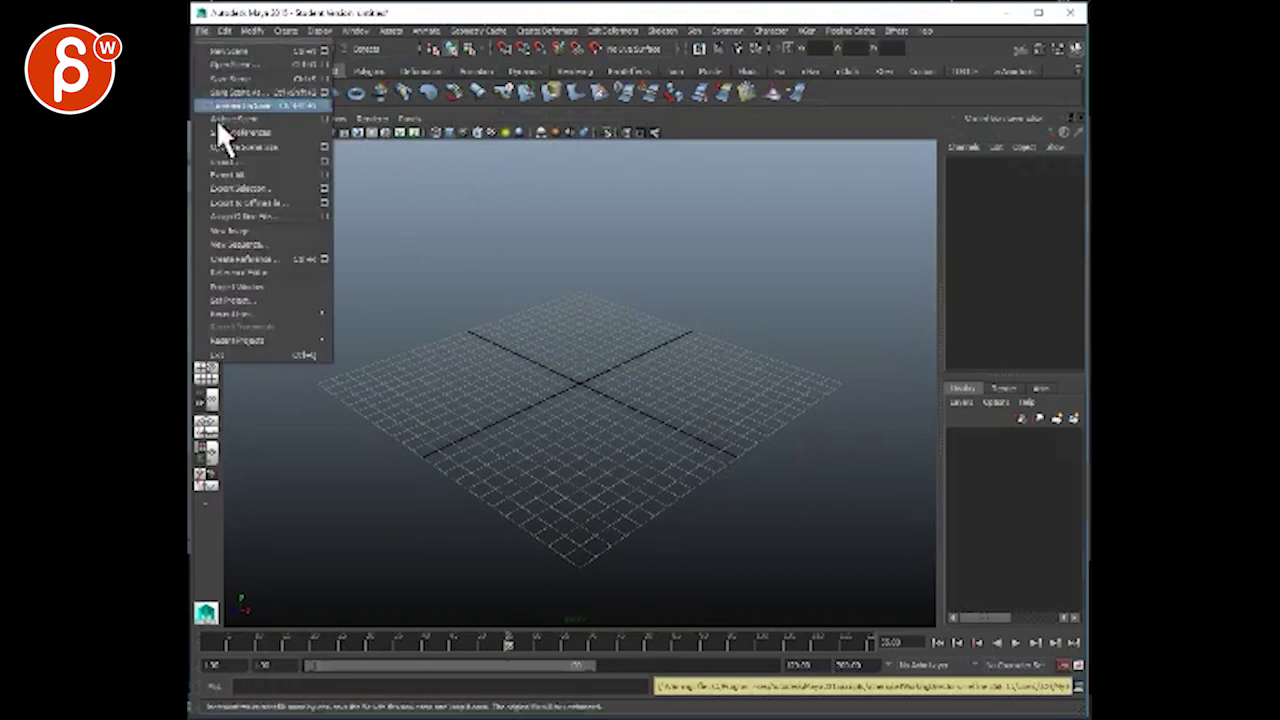
pyautogui.click(284, 212)
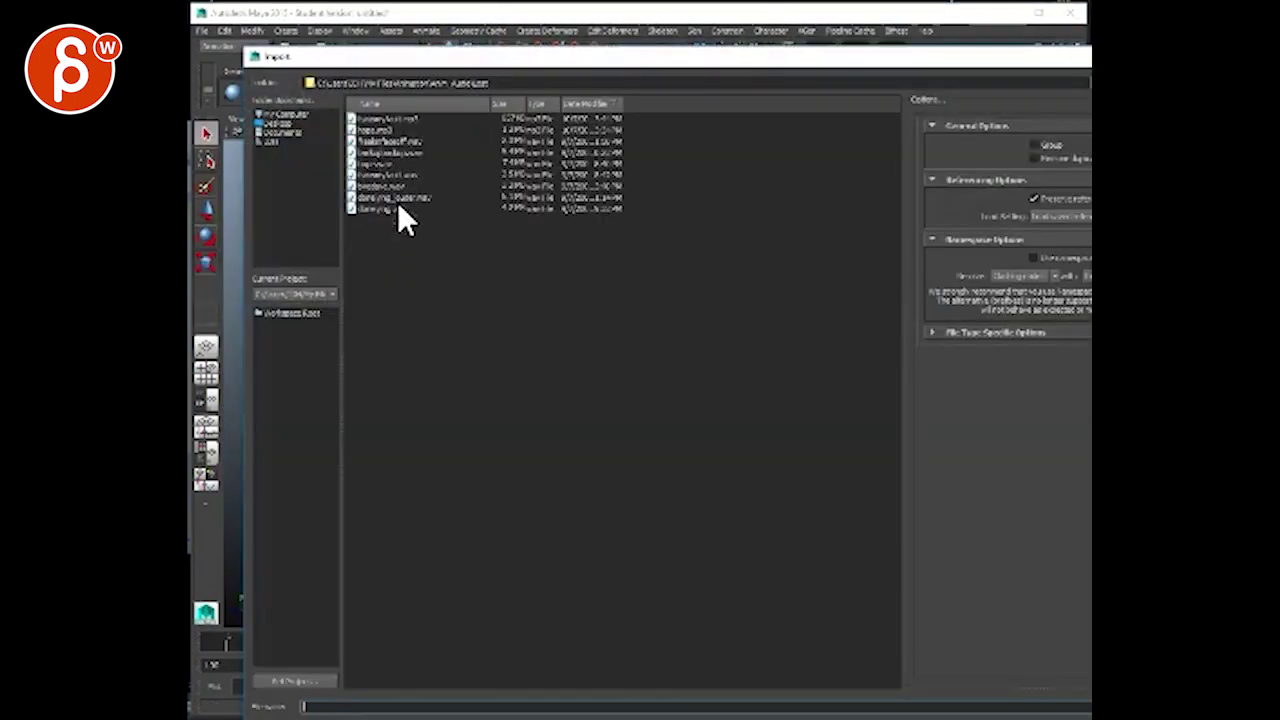
pyautogui.doubleClick(377, 208)
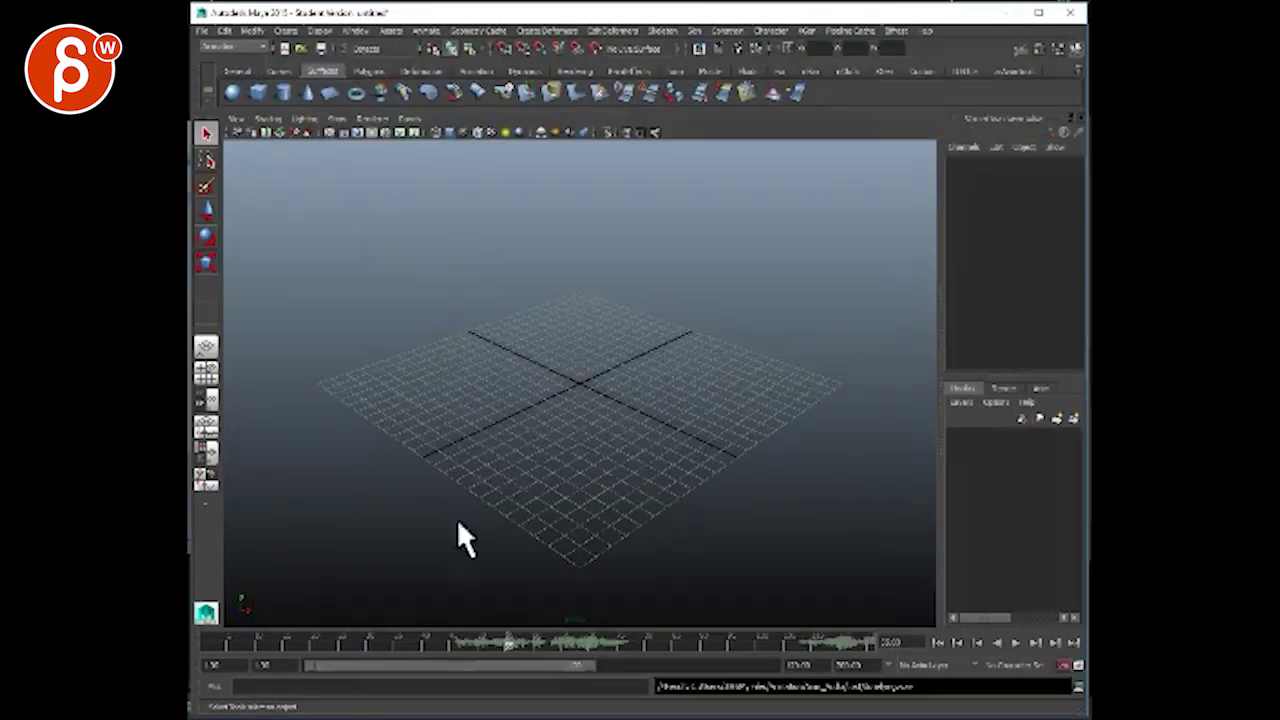
# Step: Play the imported audio from about frame 36 and expand the playback range to the full 200 frames
pyautogui.moveTo(404, 648)
pyautogui.mouseDown()
pyautogui.moveTo(478, 645)
pyautogui.moveTo(415, 666)
pyautogui.mouseUp()
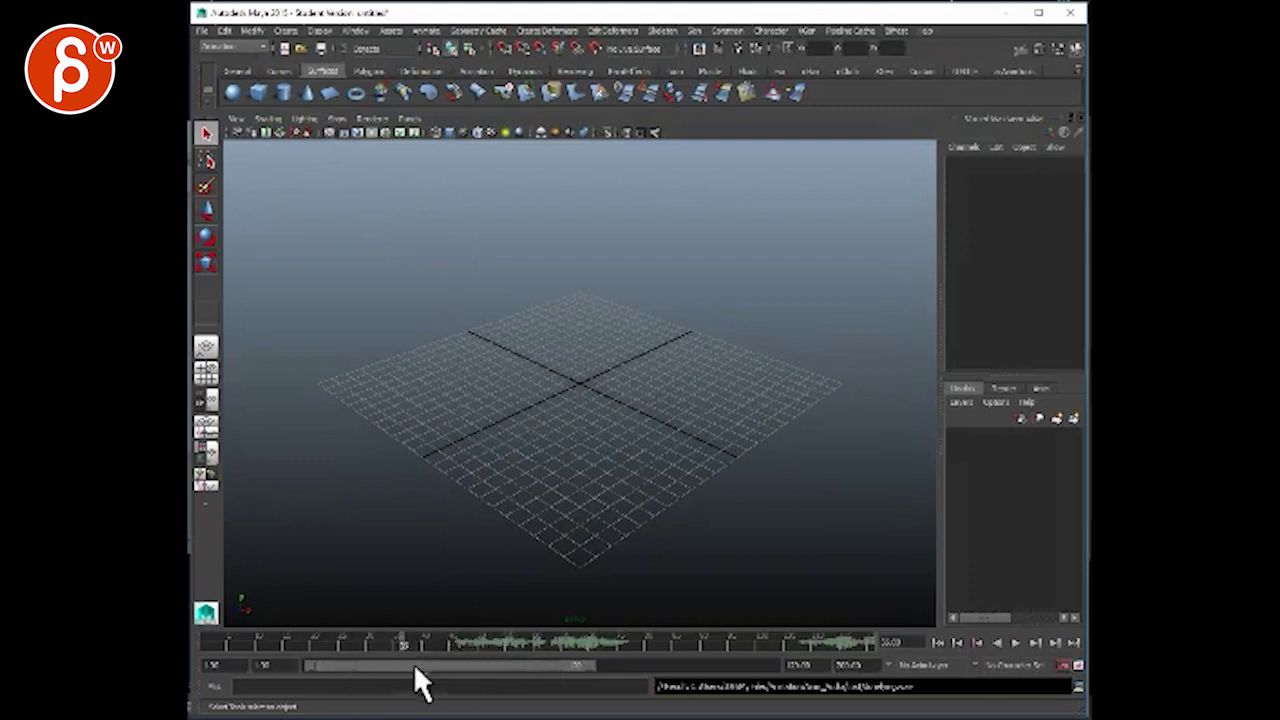
pyautogui.click(1013, 641)
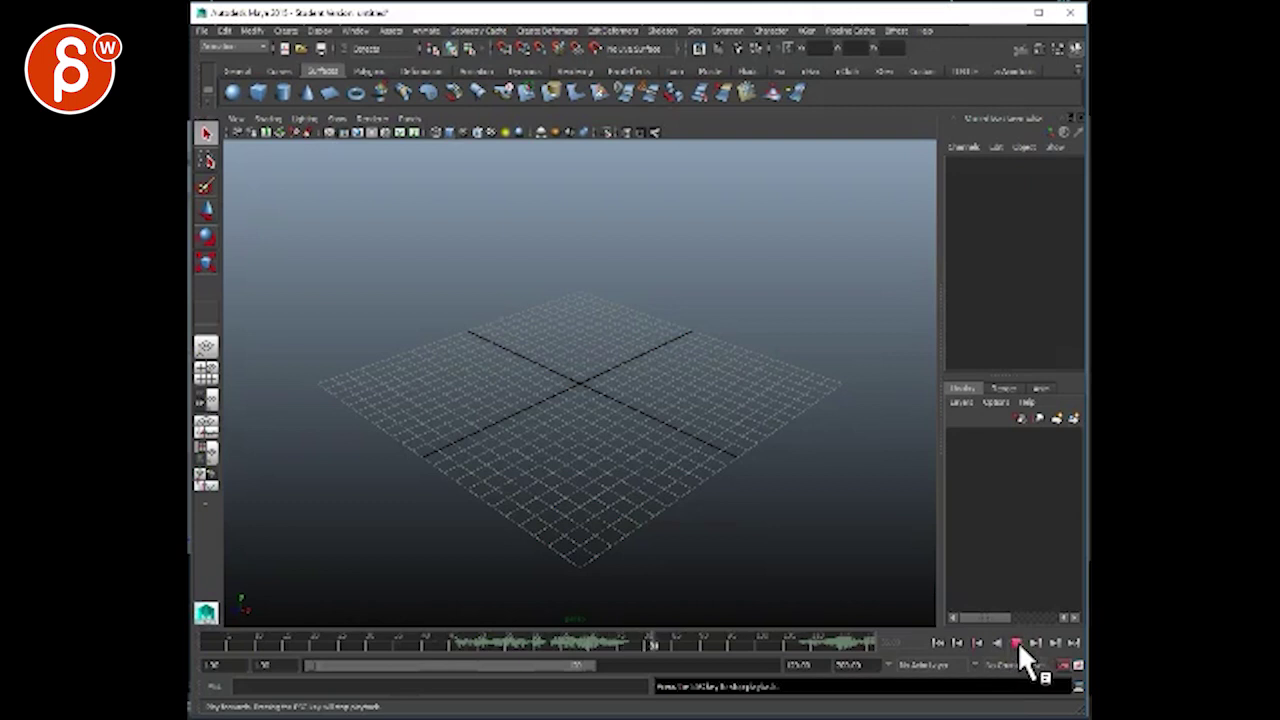
pyautogui.click(1013, 641)
pyautogui.doubleClick(474, 665)
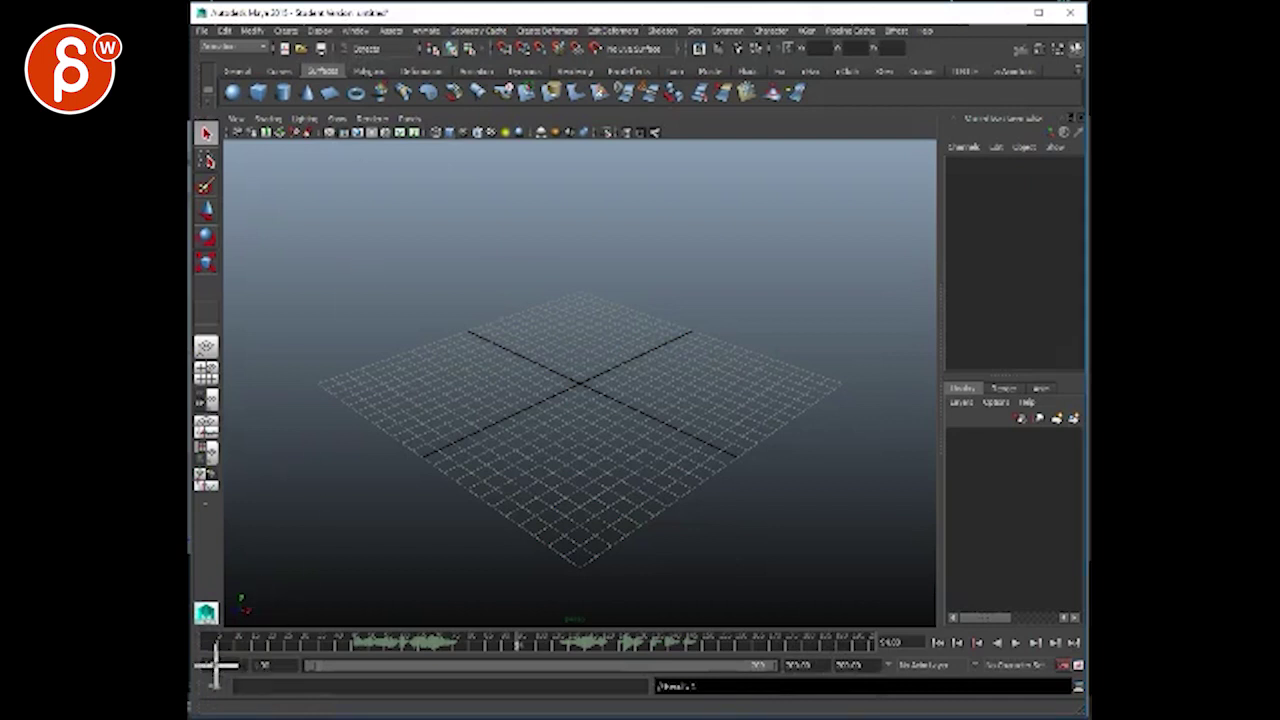
# Step: Circle the animation start and end times in green, draw a line along the timeline between them and clear the sketches
pyautogui.moveTo(220, 648); pyautogui.dragTo(245, 646)
pyautogui.moveTo(833, 660); pyautogui.dragTo(840, 652)
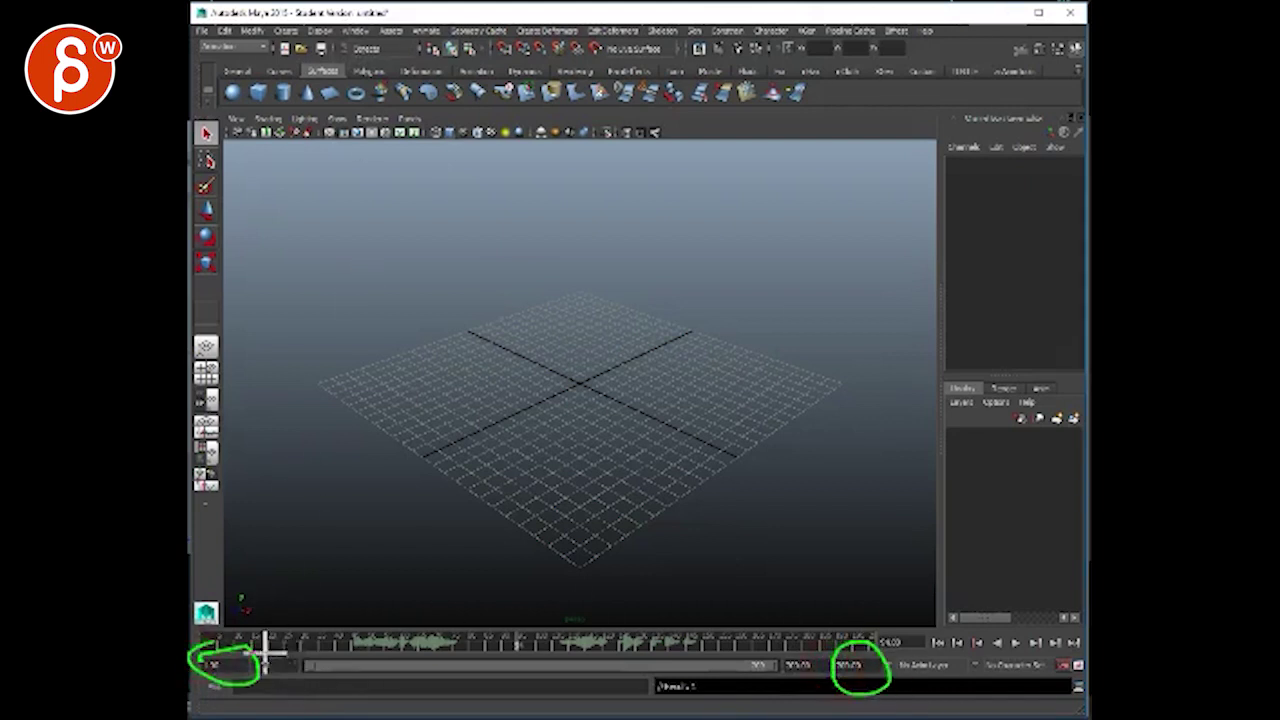
pyautogui.moveTo(220, 650); pyautogui.dragTo(928, 655)
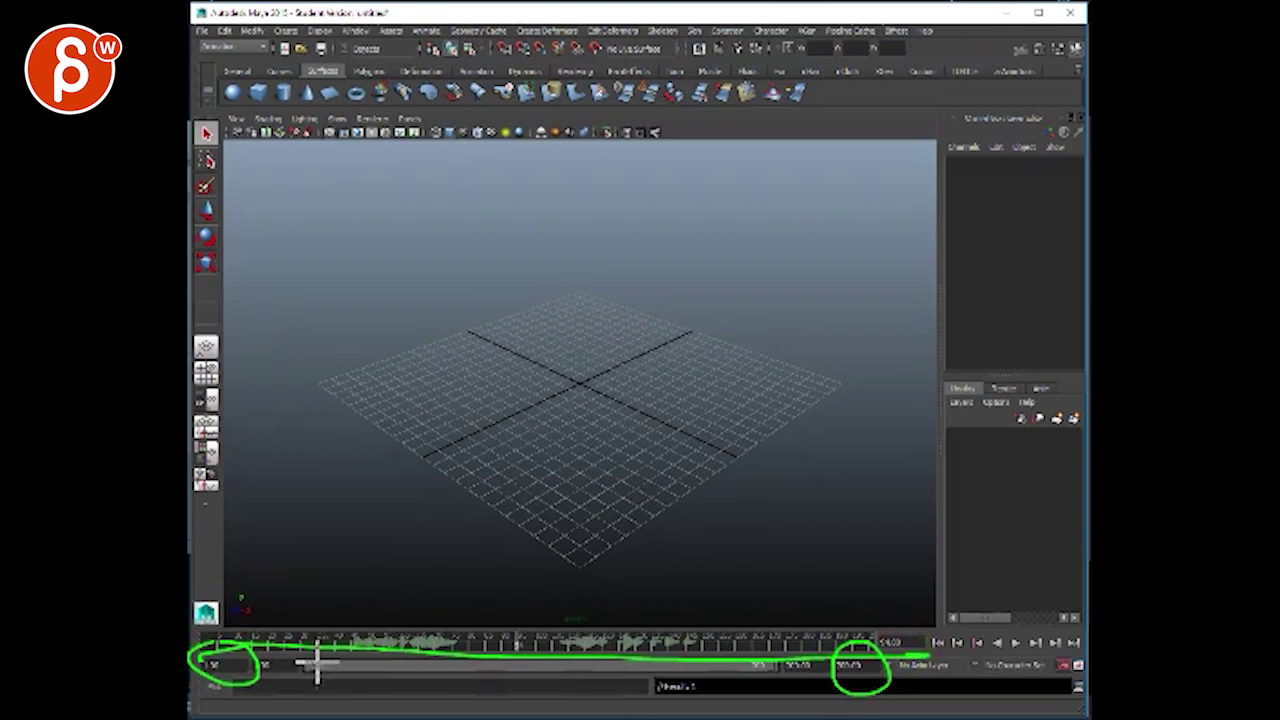
pyautogui.press('Escape')
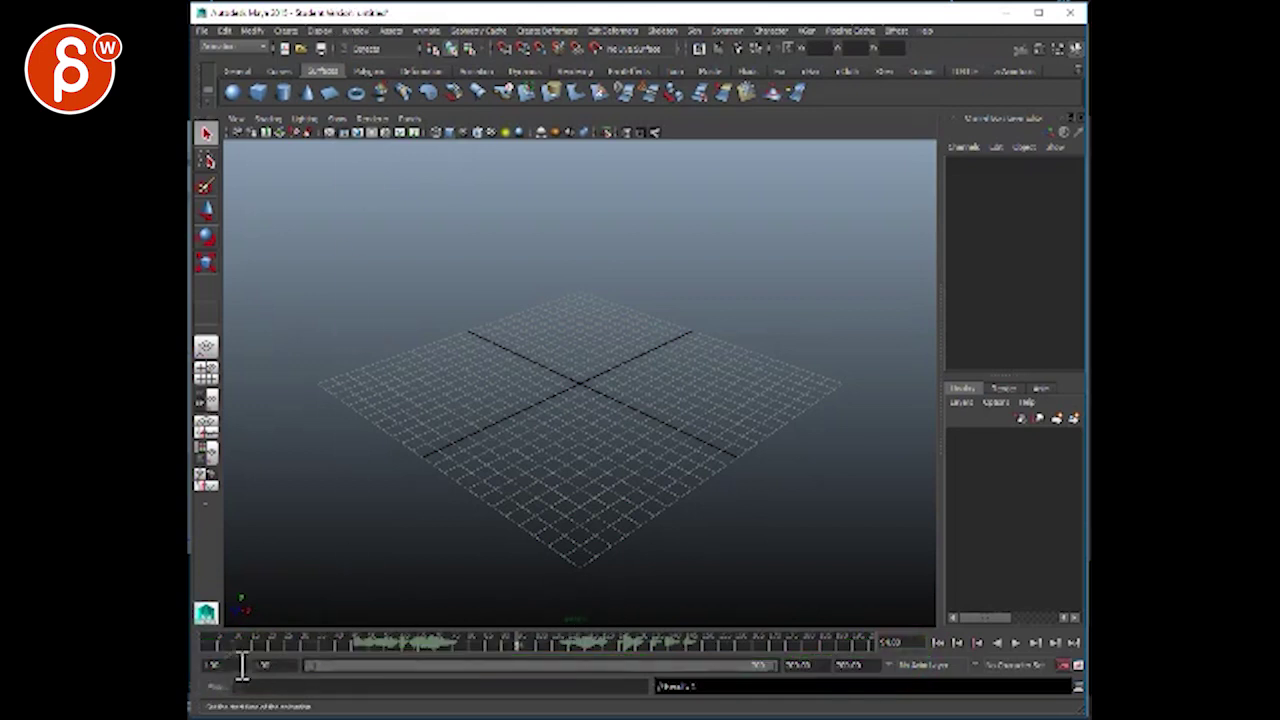
# Step: Set the animation start time to frame 60 and play the audio from the beginning of the shortened range
pyautogui.moveTo(240, 667); pyautogui.dragTo(205, 667)
pyautogui.write('60')
pyautogui.press('Return')
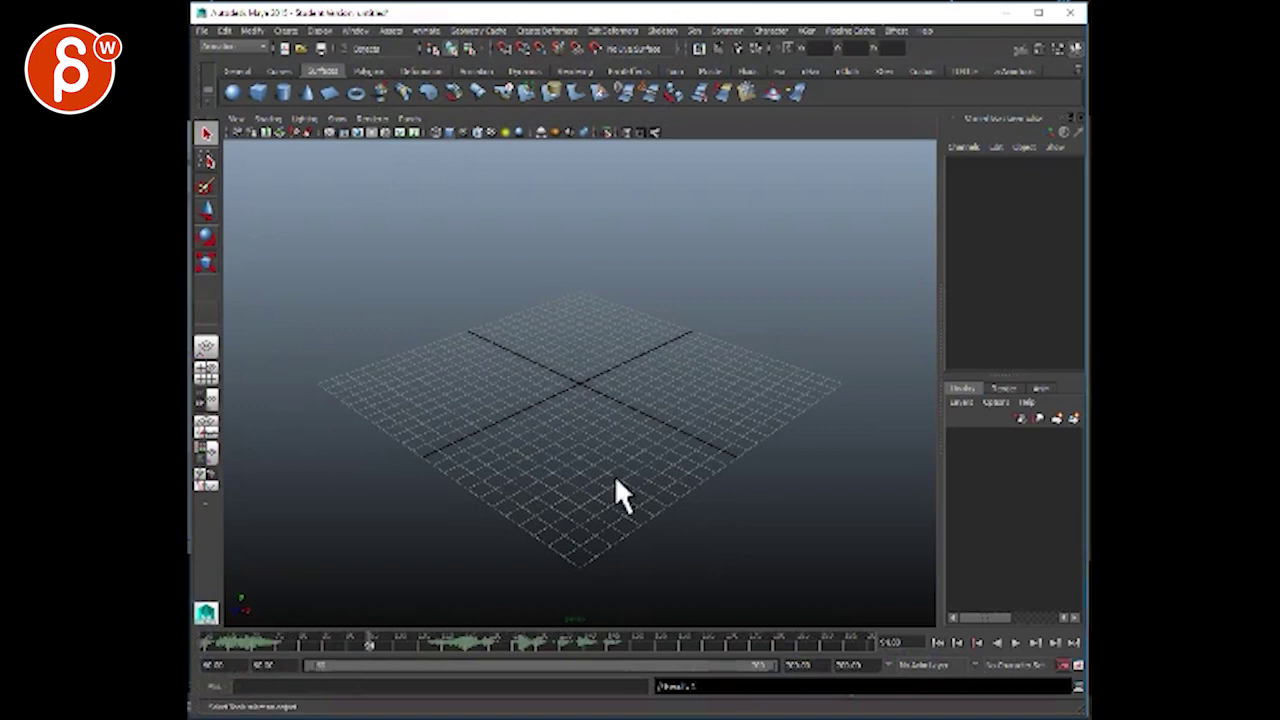
pyautogui.doubleClick(216, 638)
pyautogui.click(249, 650)
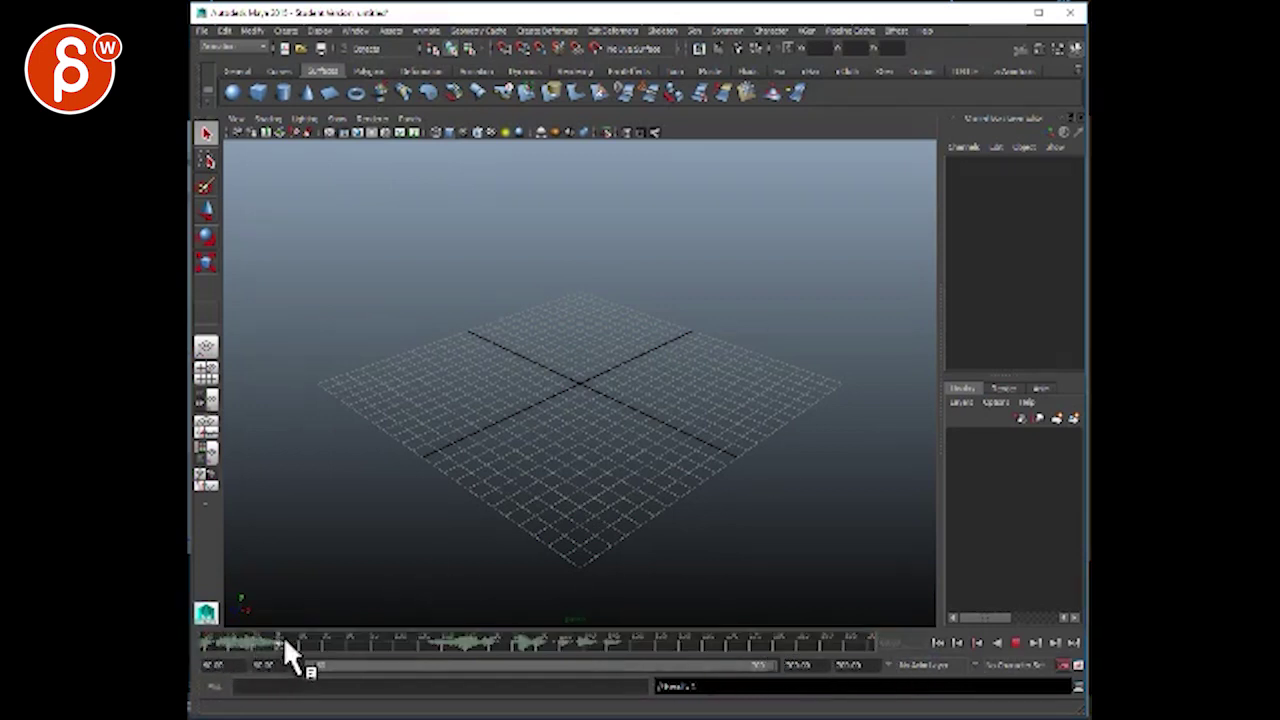
pyautogui.click(216, 645)
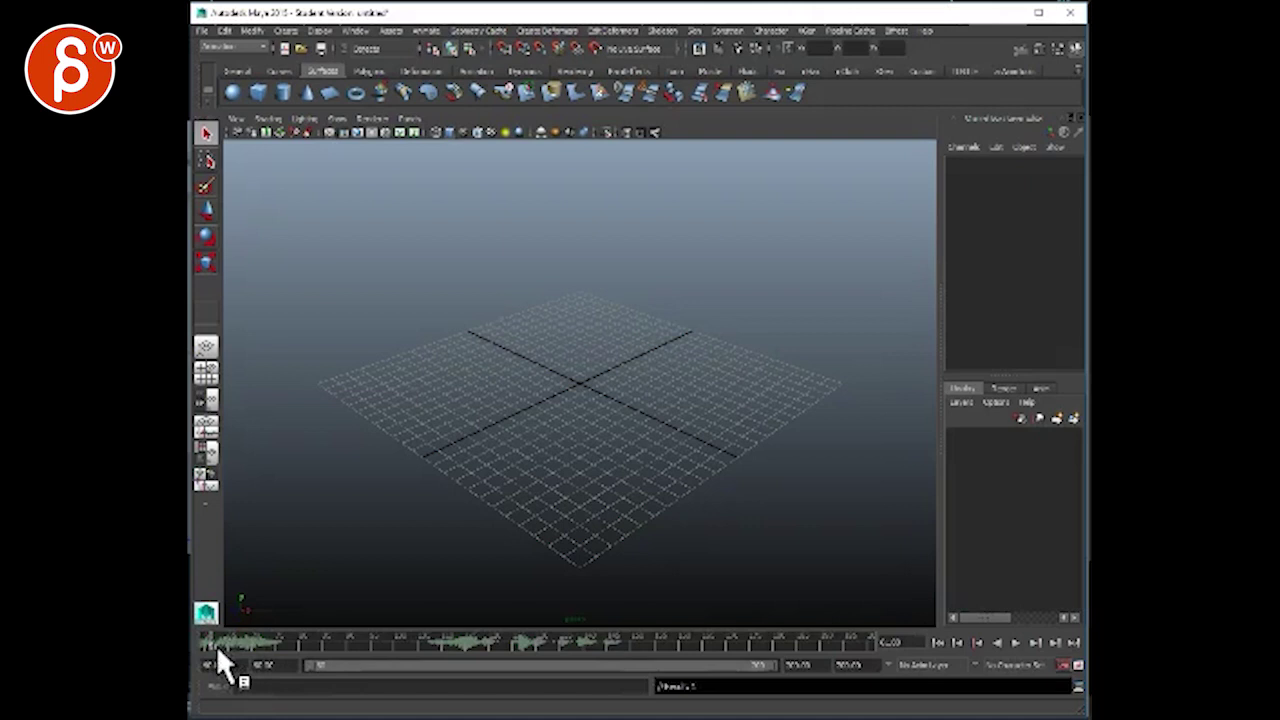
# Step: Open the attributes of the imported audio track from the timeline's sound options
pyautogui.rightClick(326, 636)
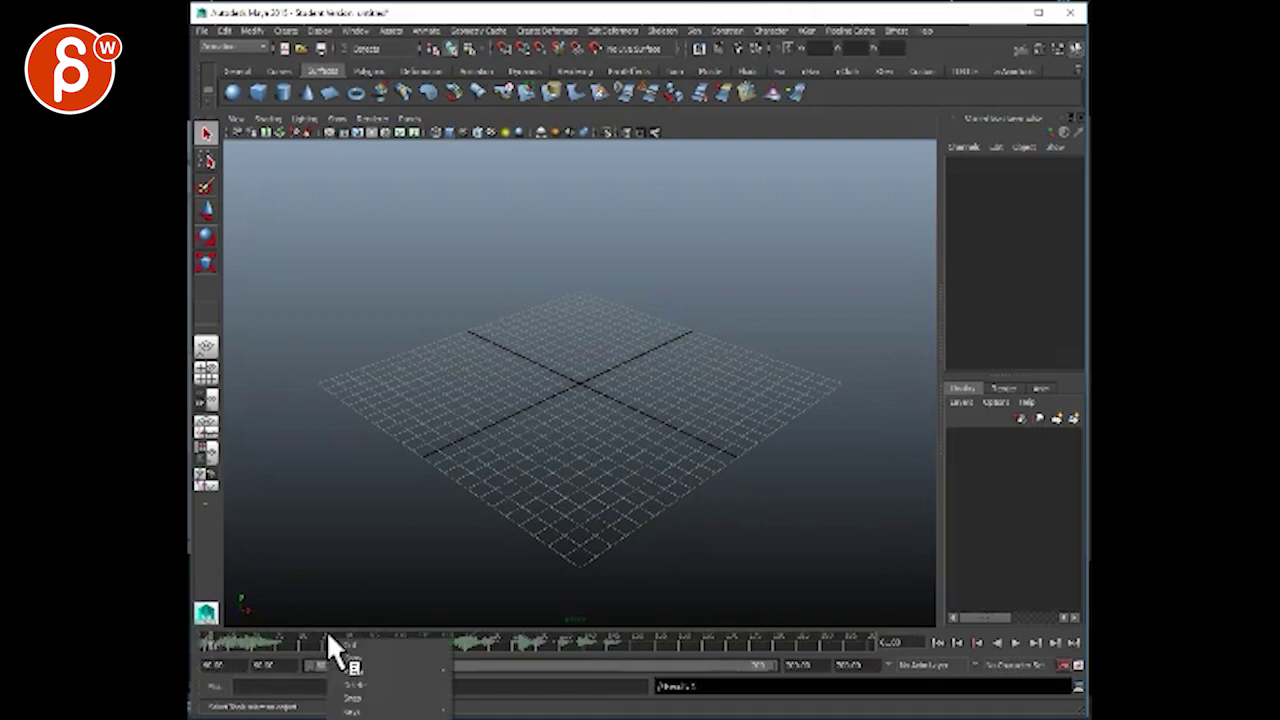
pyautogui.click(328, 637)
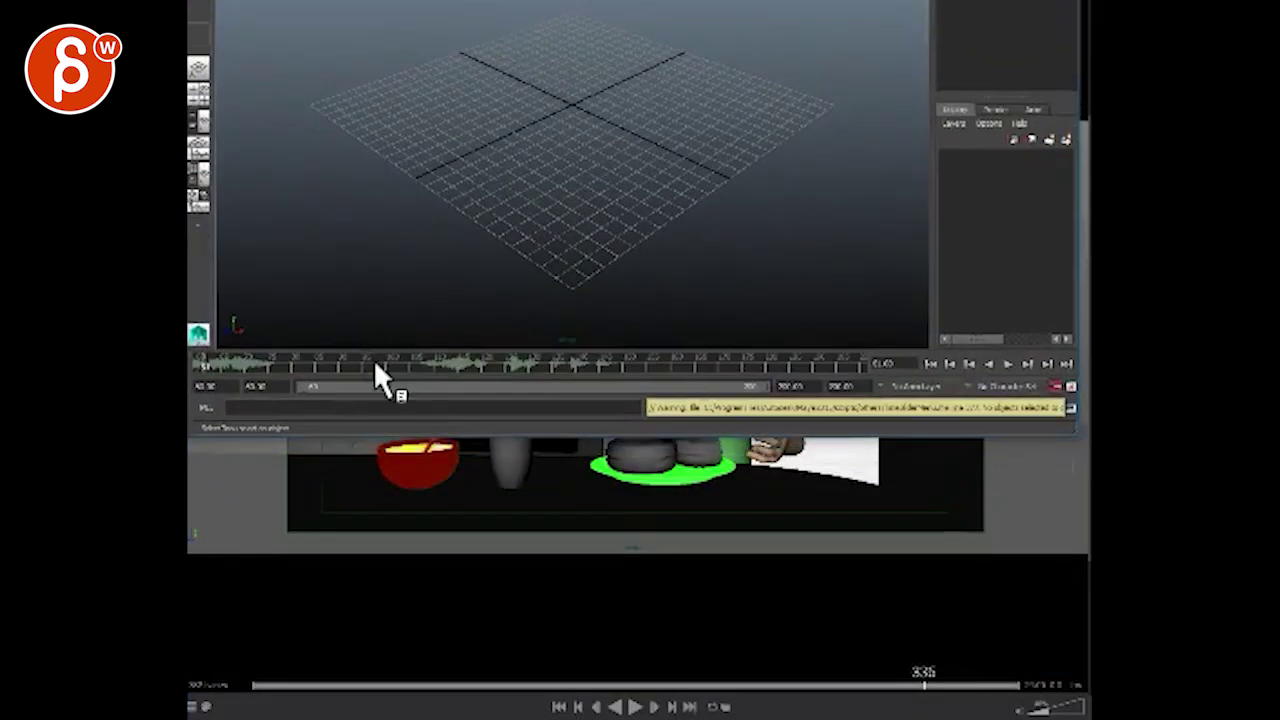
pyautogui.rightClick(375, 365)
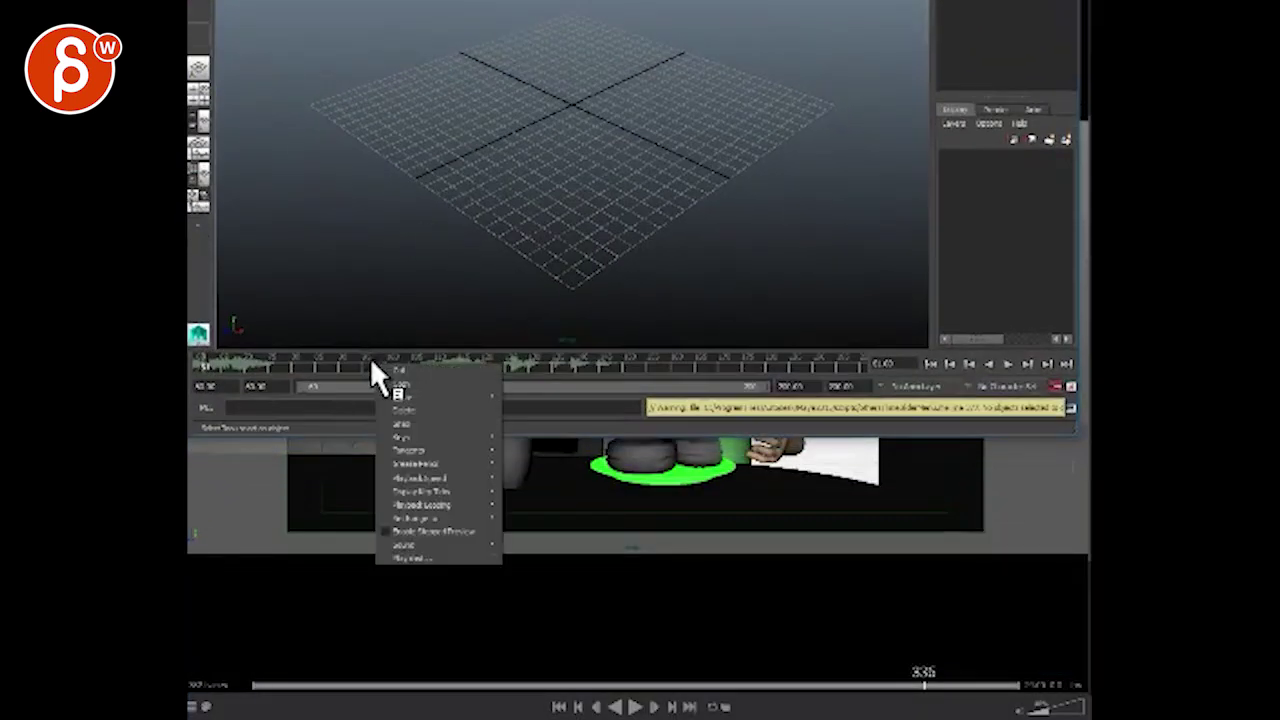
pyautogui.moveTo(469, 542)
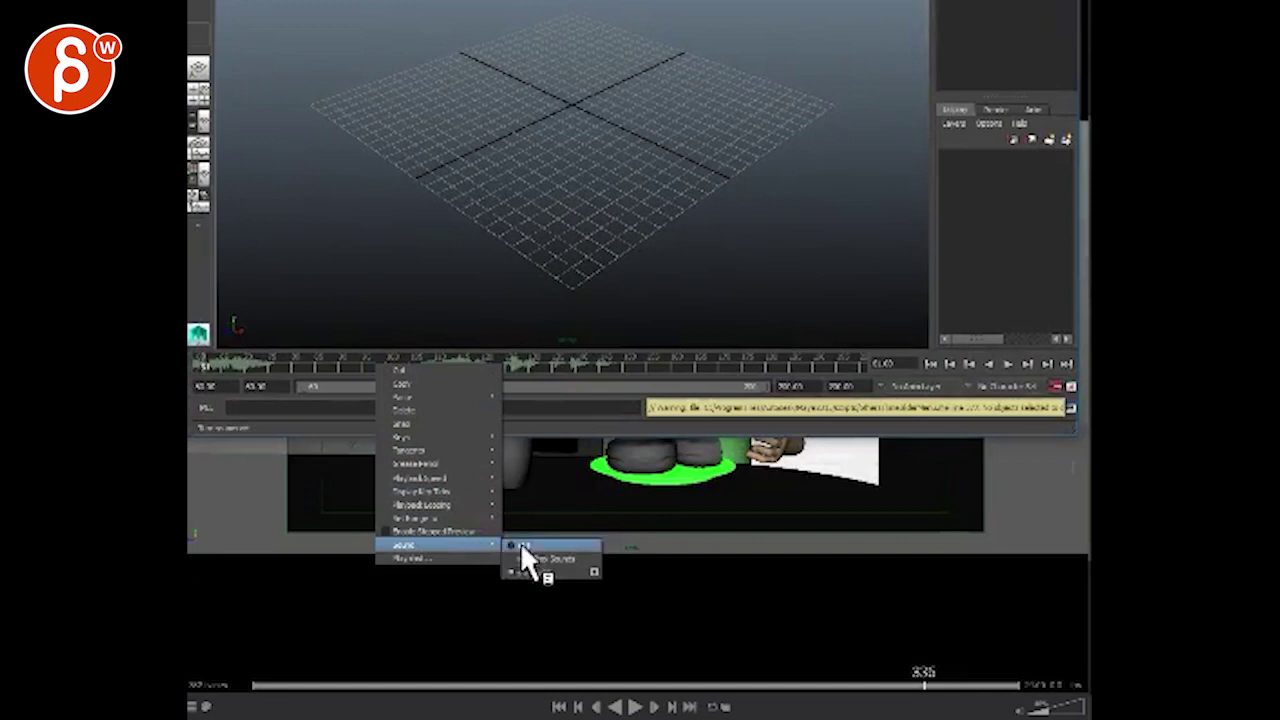
pyautogui.click(594, 571)
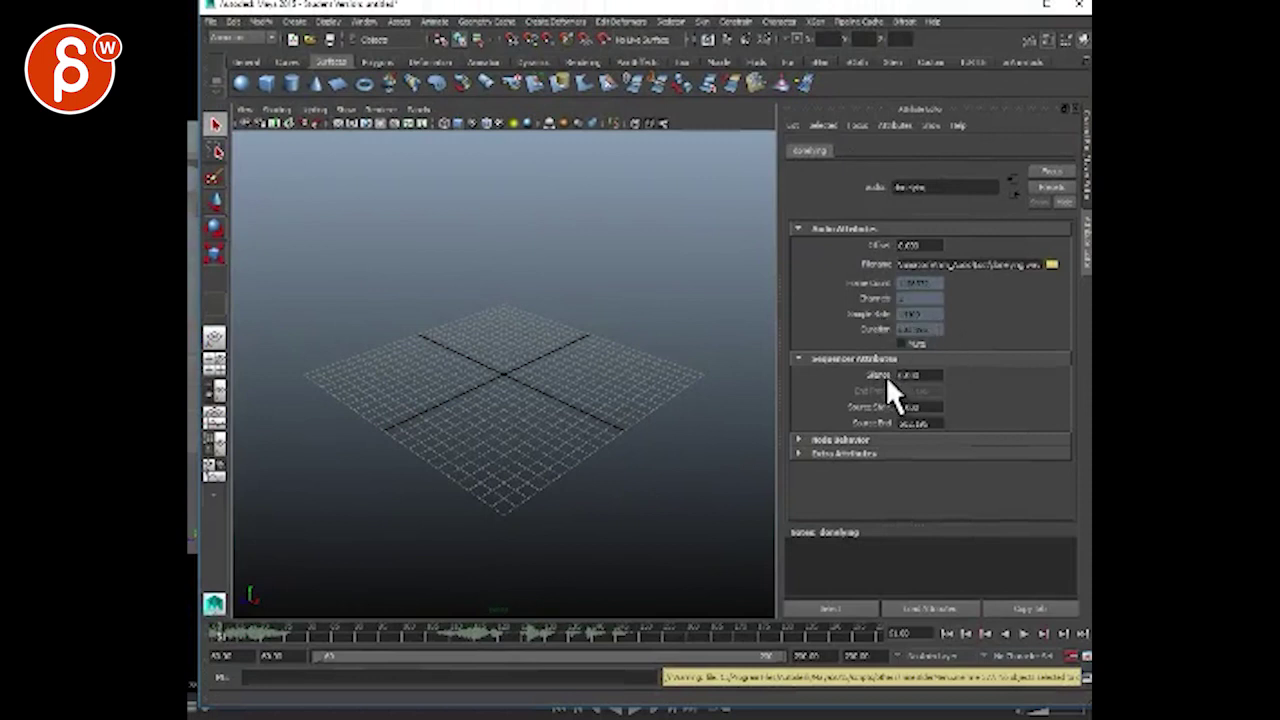
# Step: Set the audio offset to 60 frames, check the waveform on the timeline and play from the first frame
pyautogui.moveTo(912, 245); pyautogui.dragTo(884, 243)
pyautogui.write('65')
pyautogui.press('Return')
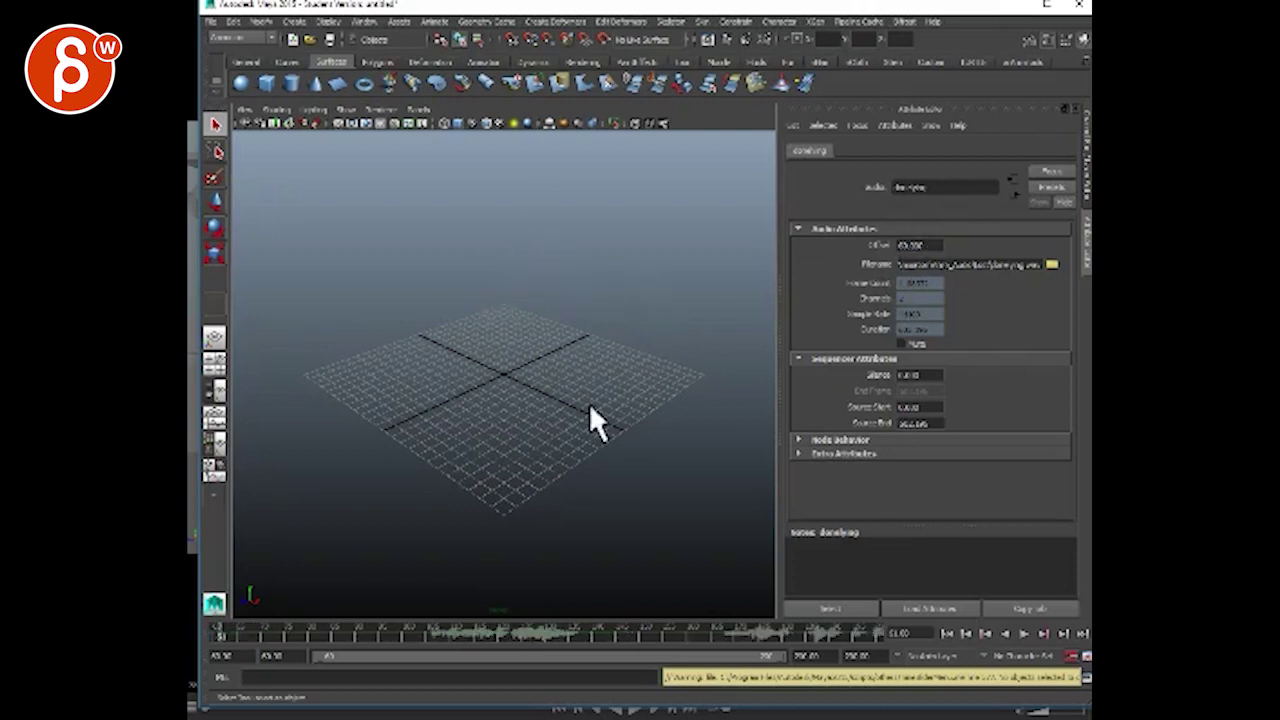
pyautogui.doubleClick(218, 631)
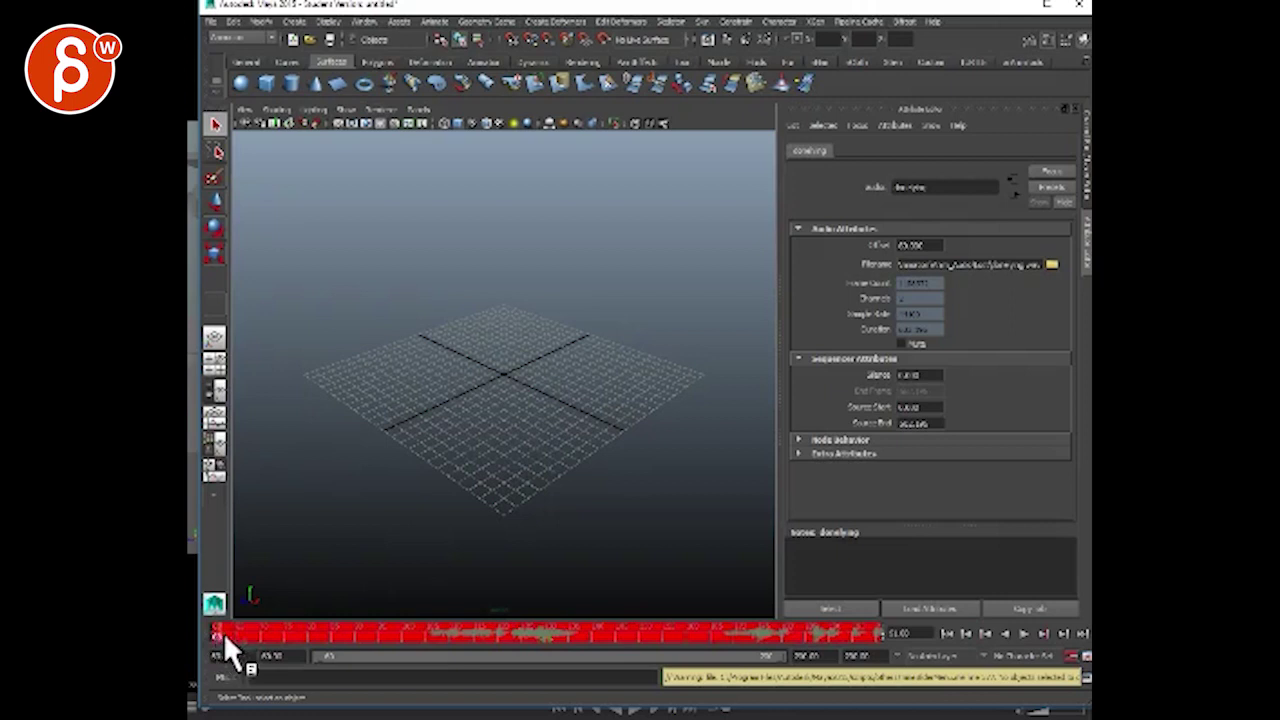
pyautogui.click(221, 633)
pyautogui.doubleClick(217, 632)
pyautogui.click(358, 633)
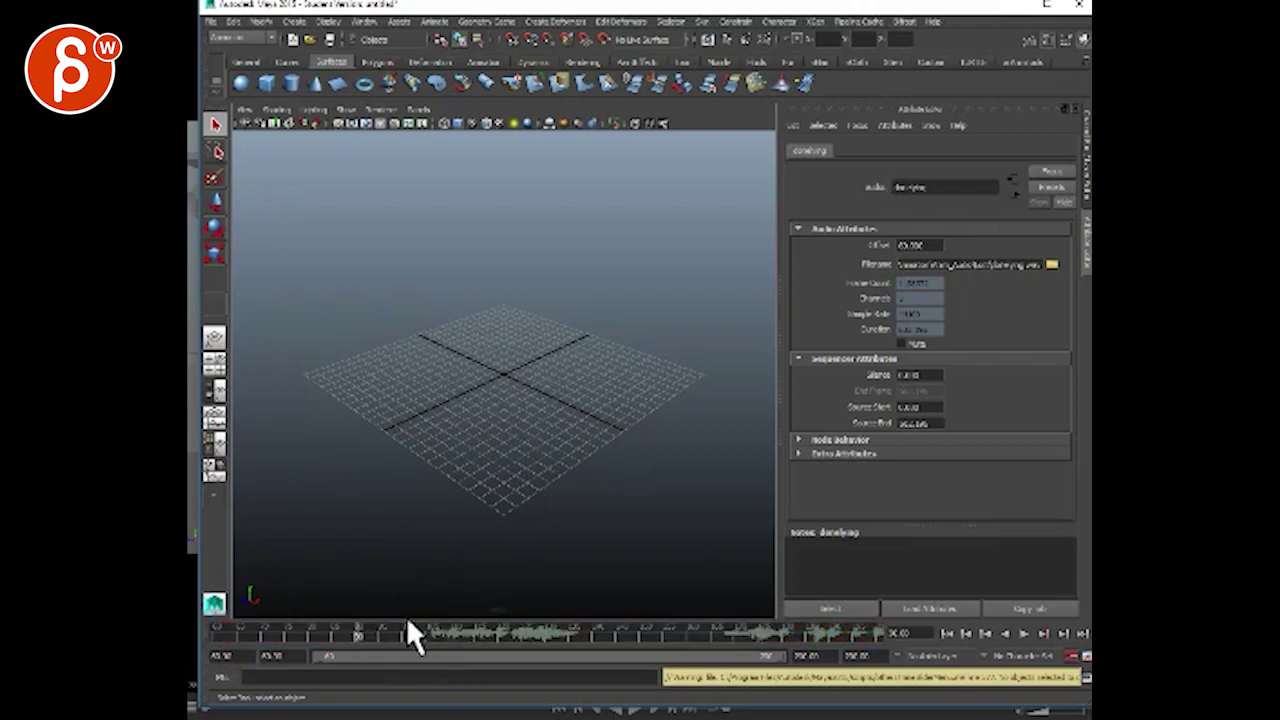
pyautogui.moveTo(431, 630); pyautogui.dragTo(455, 630)
pyautogui.click(212, 630)
pyautogui.hotkey('alt', 'v')
pyautogui.hotkey('alt', 'v')
# Step: Try an audio offset of 40 frames, followed by a smaller one that moves the waveform even earlier
pyautogui.doubleClick(914, 246)
pyautogui.write('-15')
pyautogui.press('Return')
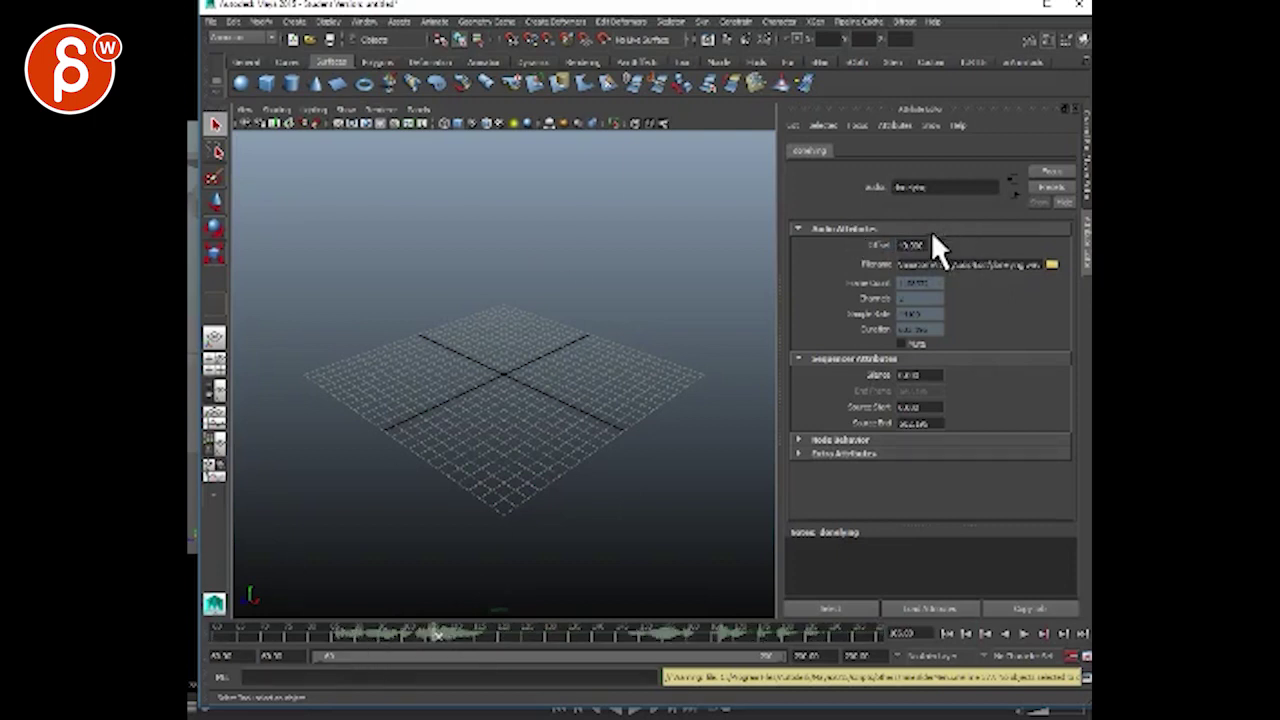
pyautogui.moveTo(932, 244); pyautogui.dragTo(892, 244)
pyautogui.write('-30')
pyautogui.press('Return')
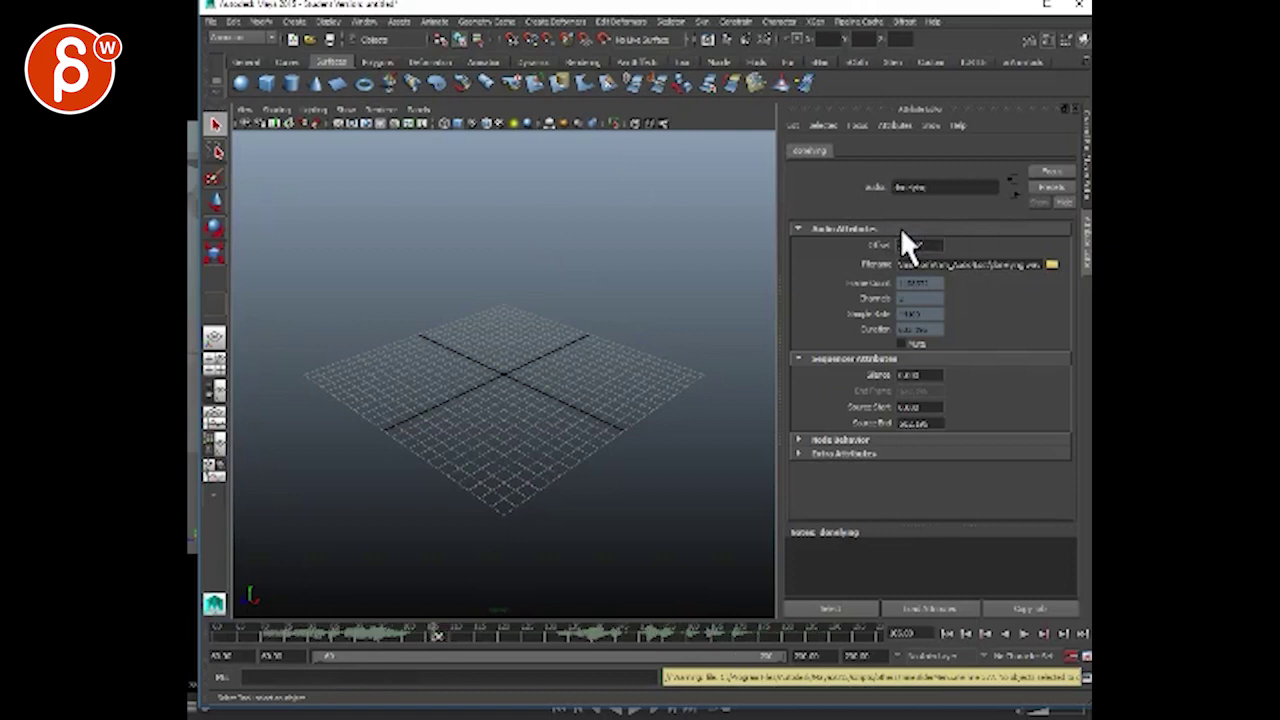
# Step: Set the audio offset to 15 frames and play the sound from the start of the timeline
pyautogui.doubleClick(911, 246)
pyautogui.write('15')
pyautogui.press('Return')
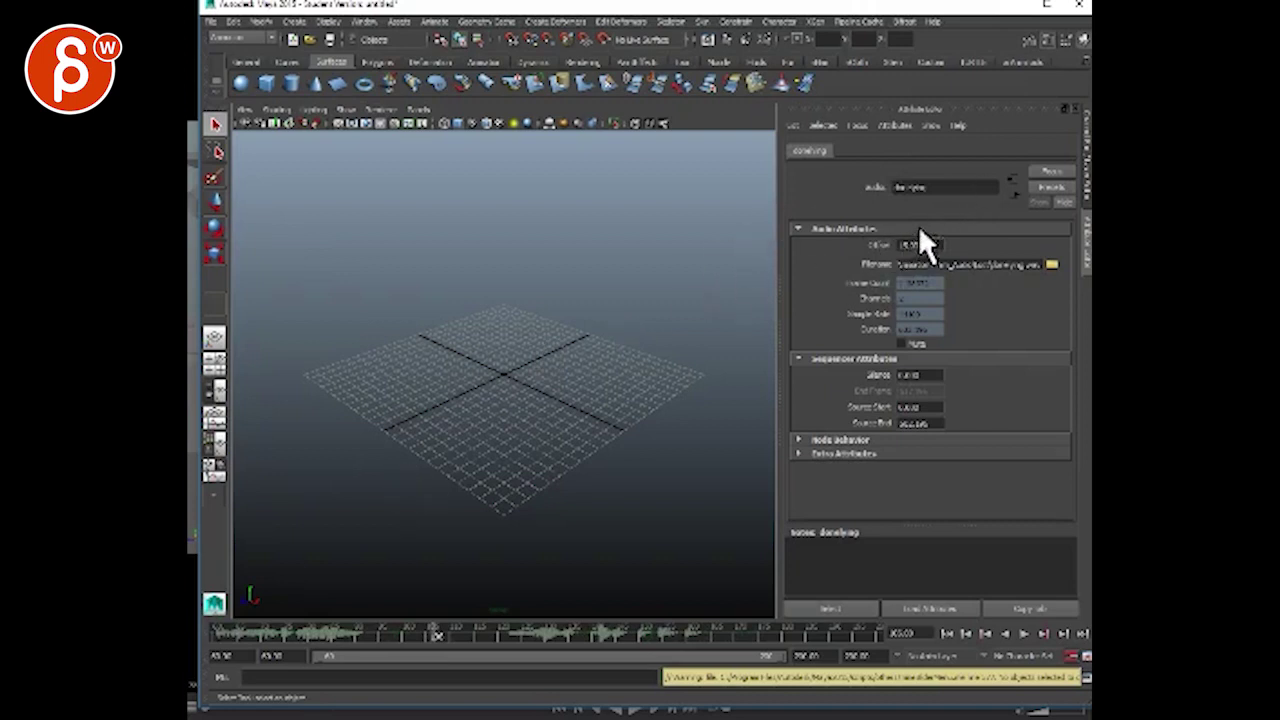
pyautogui.click(212, 630)
pyautogui.click(1023, 633)
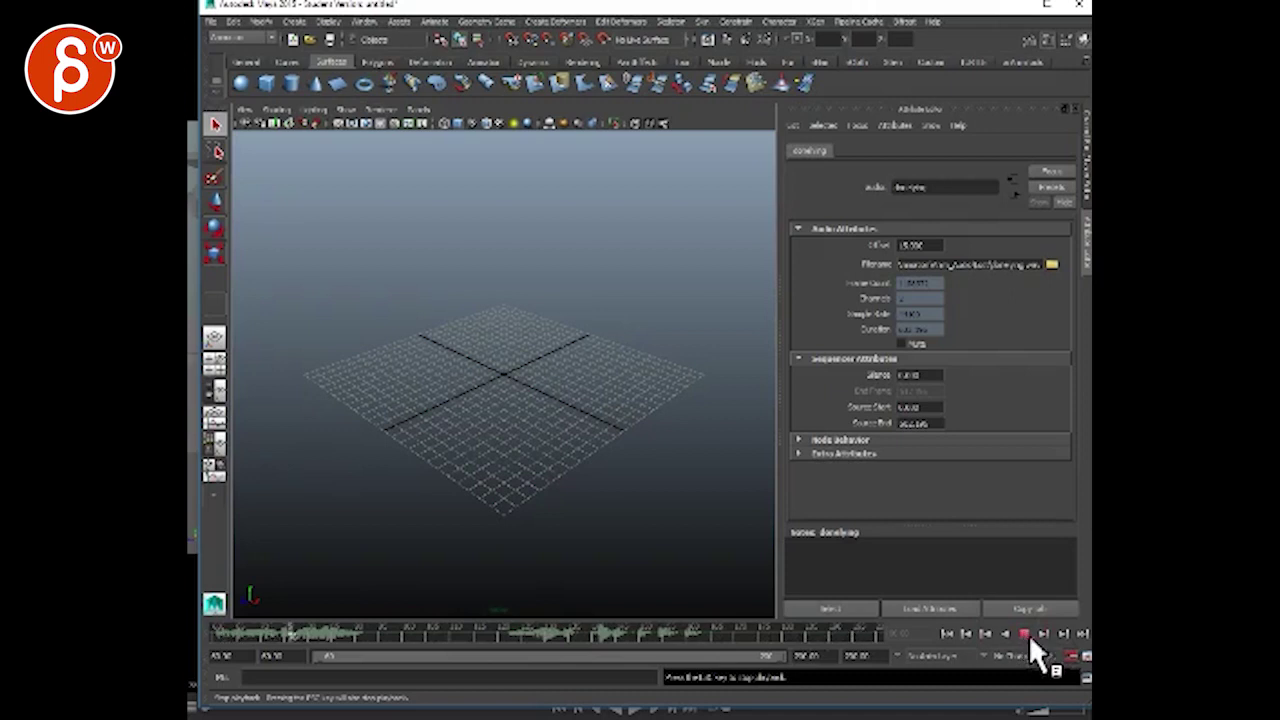
pyautogui.click(1025, 633)
# Step: Set the animation end time to 400, expand the playback range fully and play the audio from about frame 225
pyautogui.moveTo(888, 660); pyautogui.dragTo(815, 621)
pyautogui.write('380')
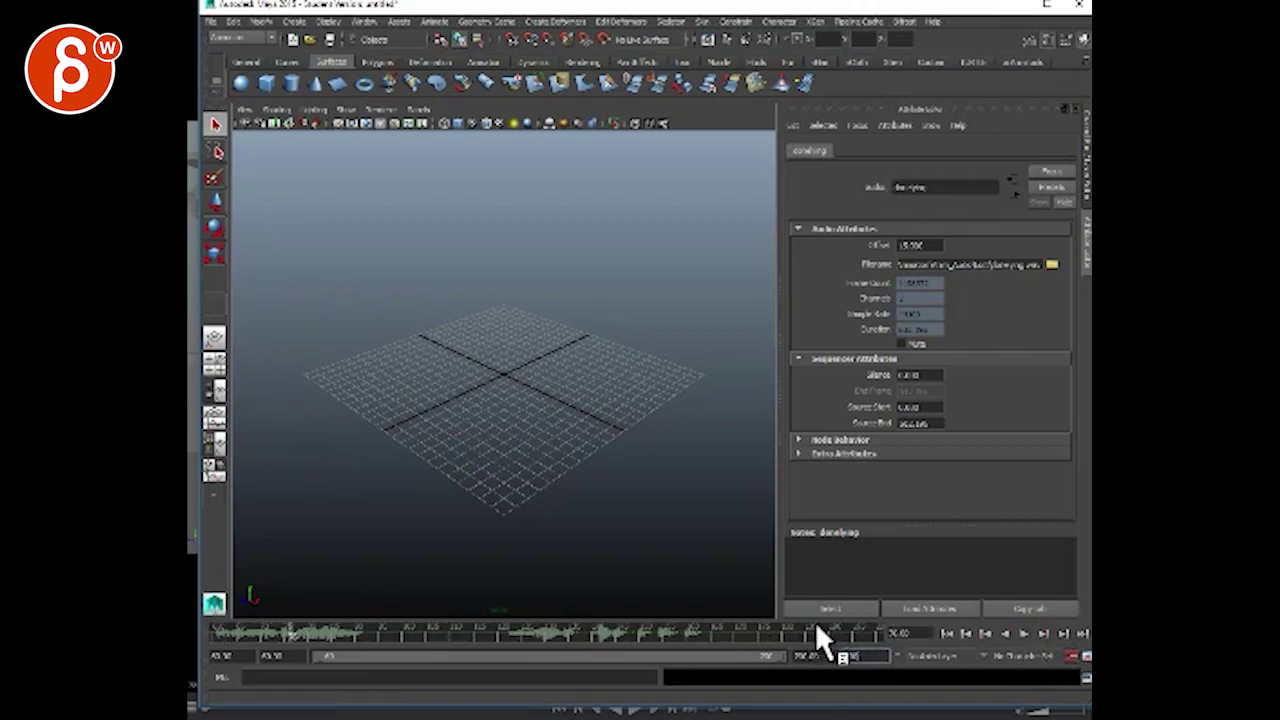
pyautogui.press('Return')
pyautogui.doubleClick(415, 656)
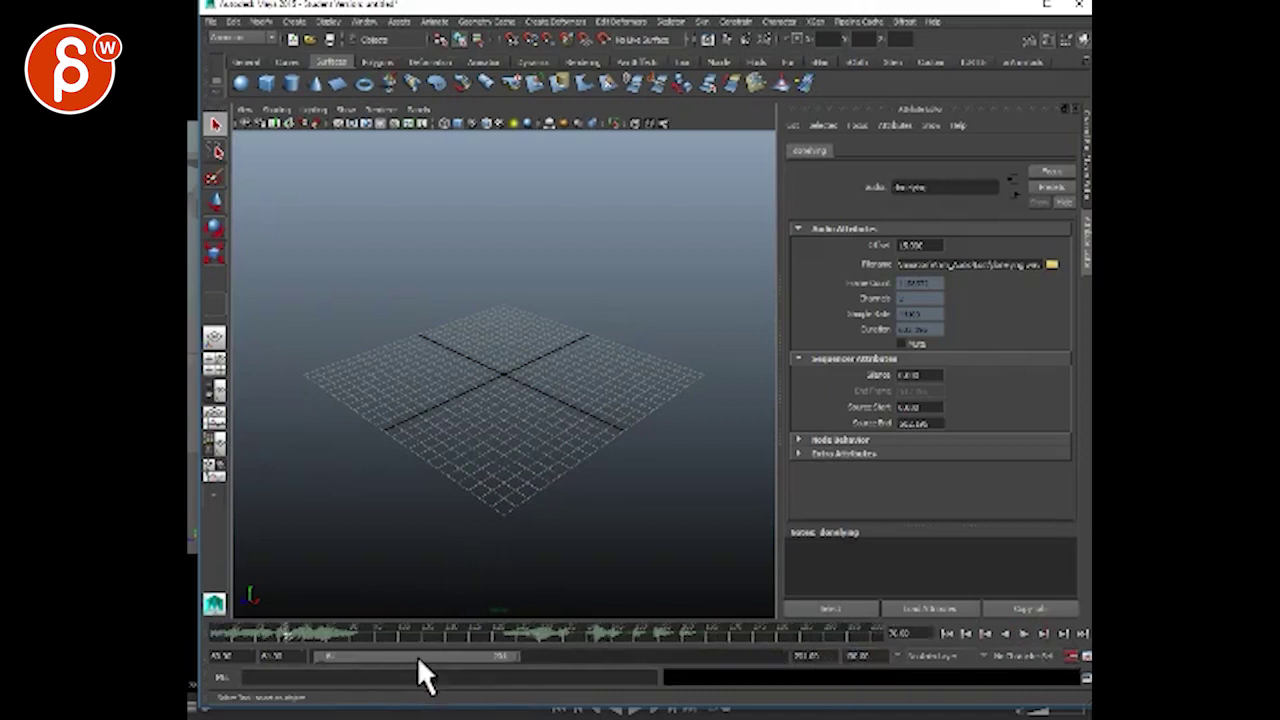
pyautogui.moveTo(419, 632); pyautogui.dragTo(541, 634)
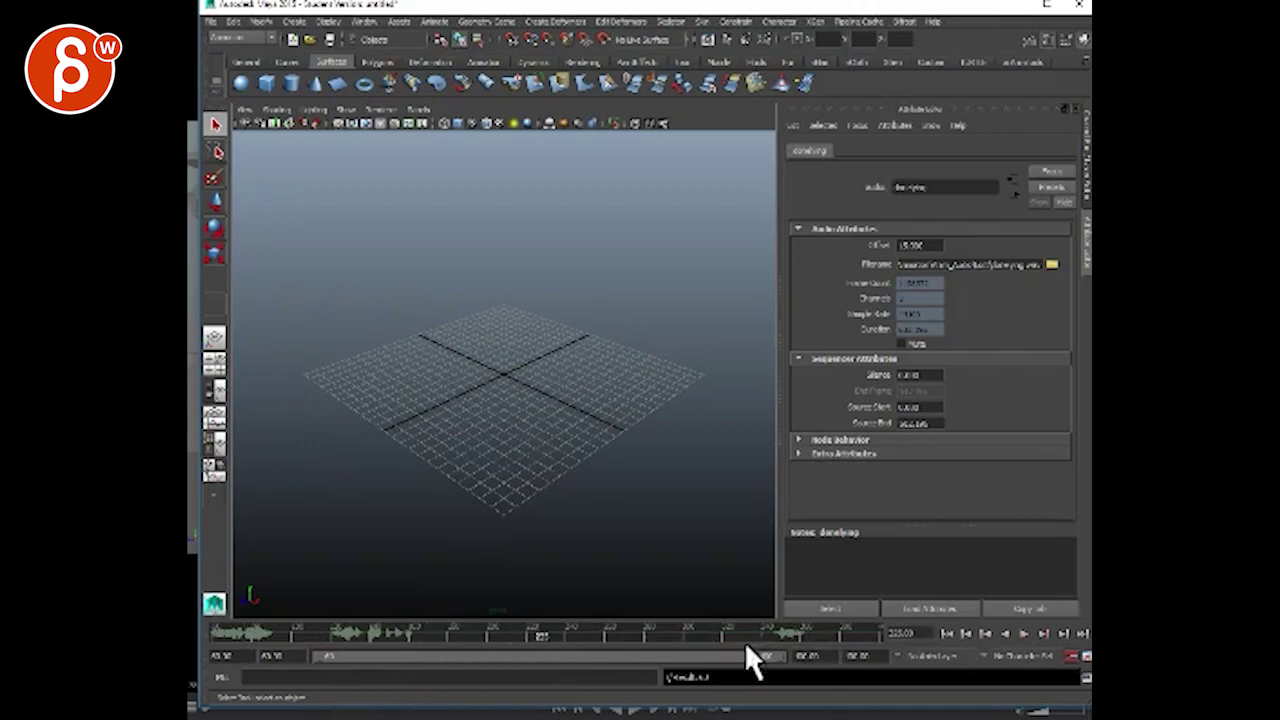
pyautogui.click(1019, 634)
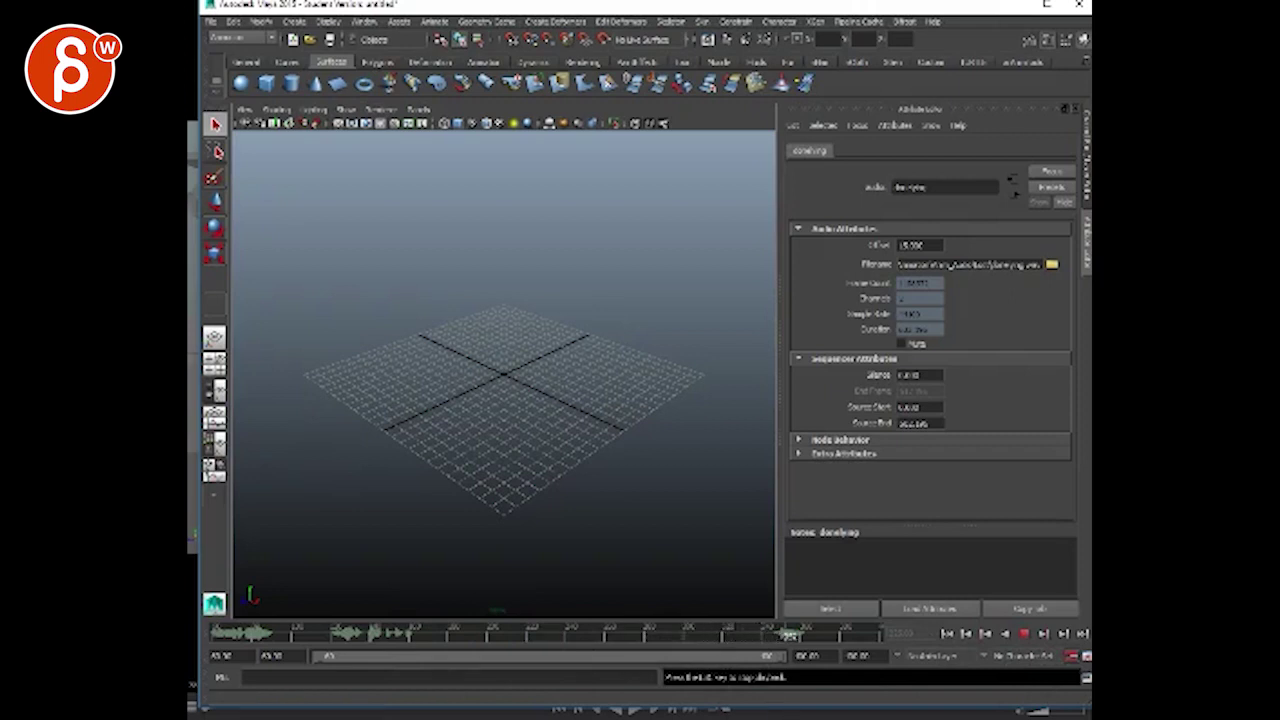
pyautogui.click(1022, 633)
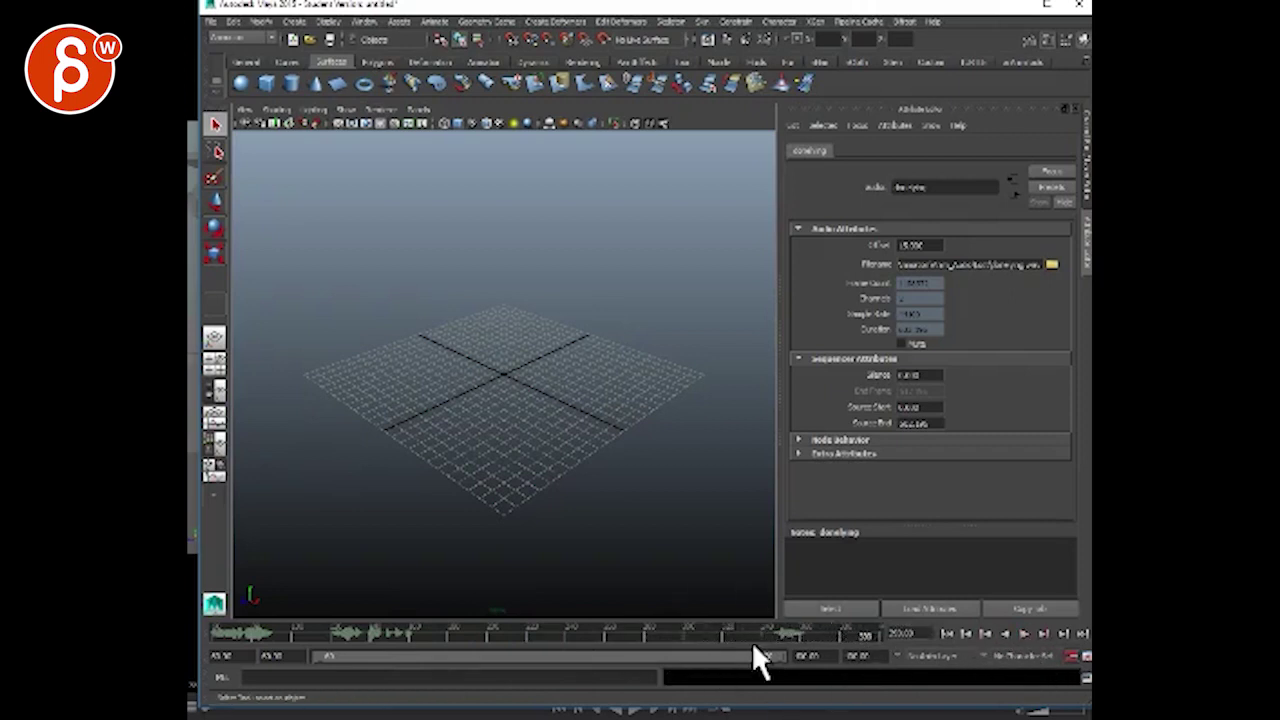
# Step: Set the animation end time to 600 and play the audio onward from about frame 390
pyautogui.doubleClick(858, 655)
pyautogui.write('300')
pyautogui.press('Return')
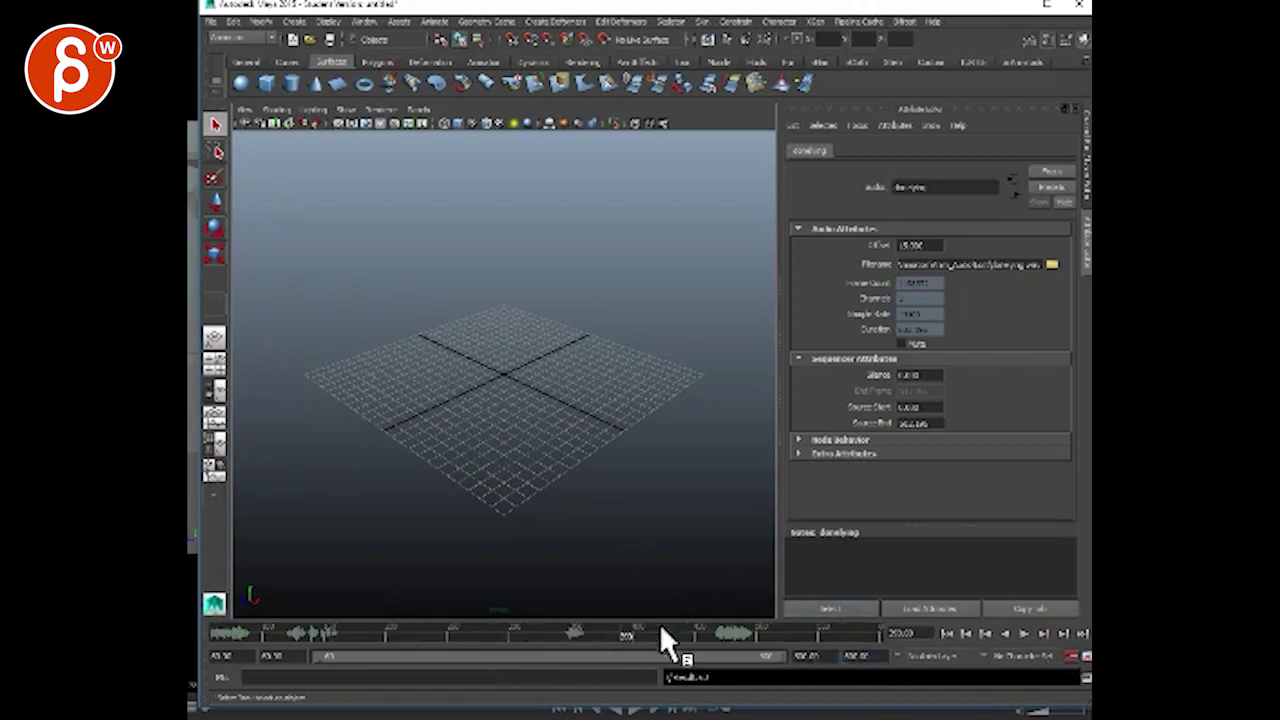
pyautogui.click(1022, 633)
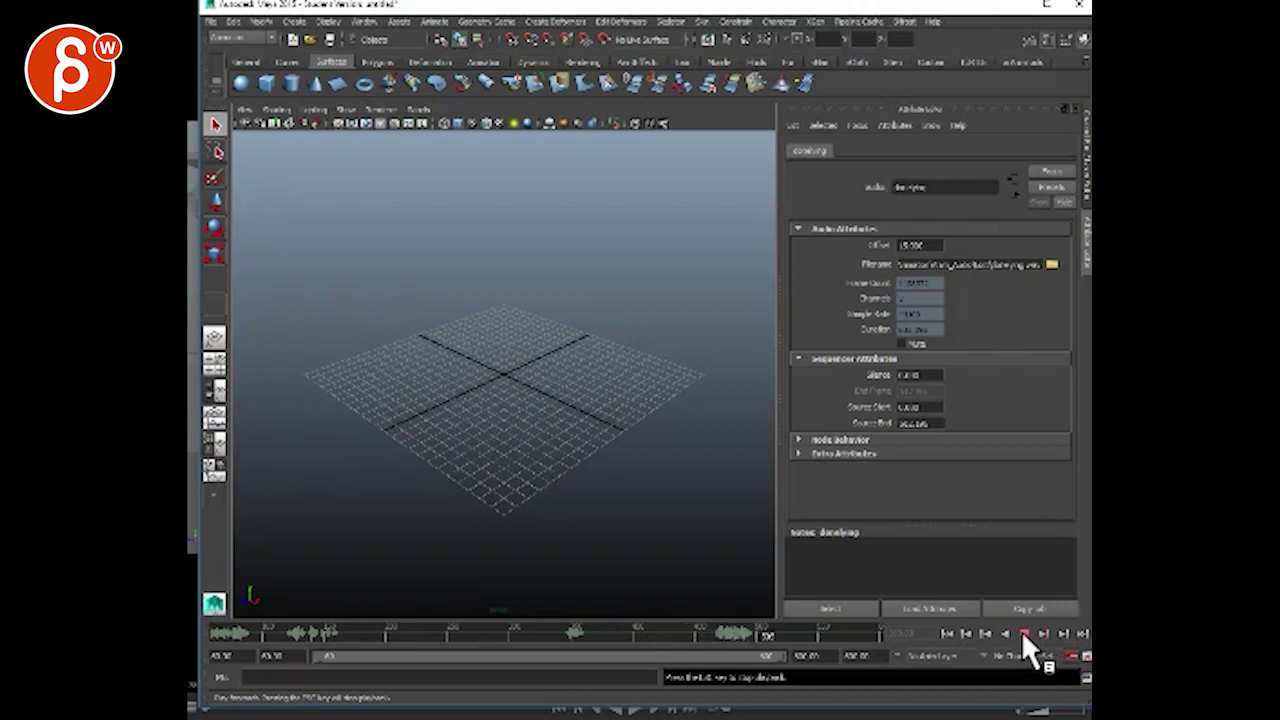
pyautogui.click(1023, 634)
# Step: Set the animation end time to 800 and expand the playback range to the full length
pyautogui.moveTo(883, 660); pyautogui.dragTo(829, 657)
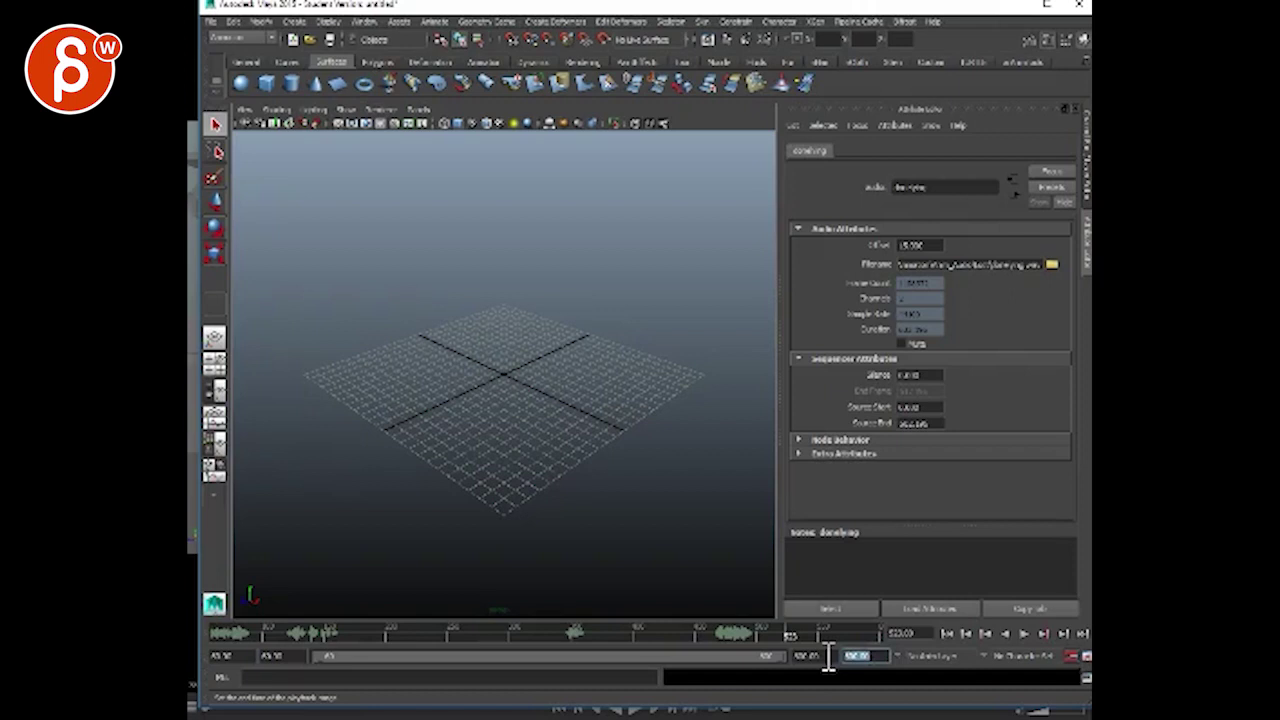
pyautogui.write('800')
pyautogui.press('Return')
pyautogui.doubleClick(551, 656)
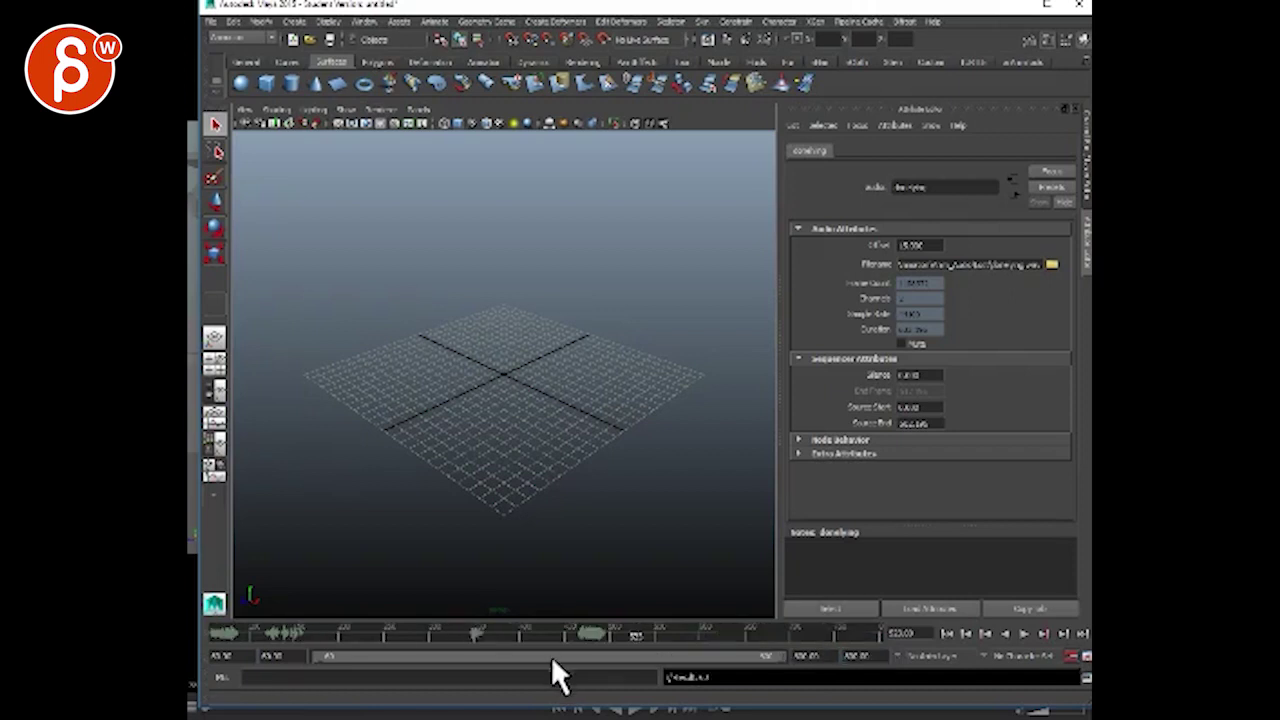
# Step: Import the sixth listed audio file, a WAV, from the Lost folder
pyautogui.click(209, 21)
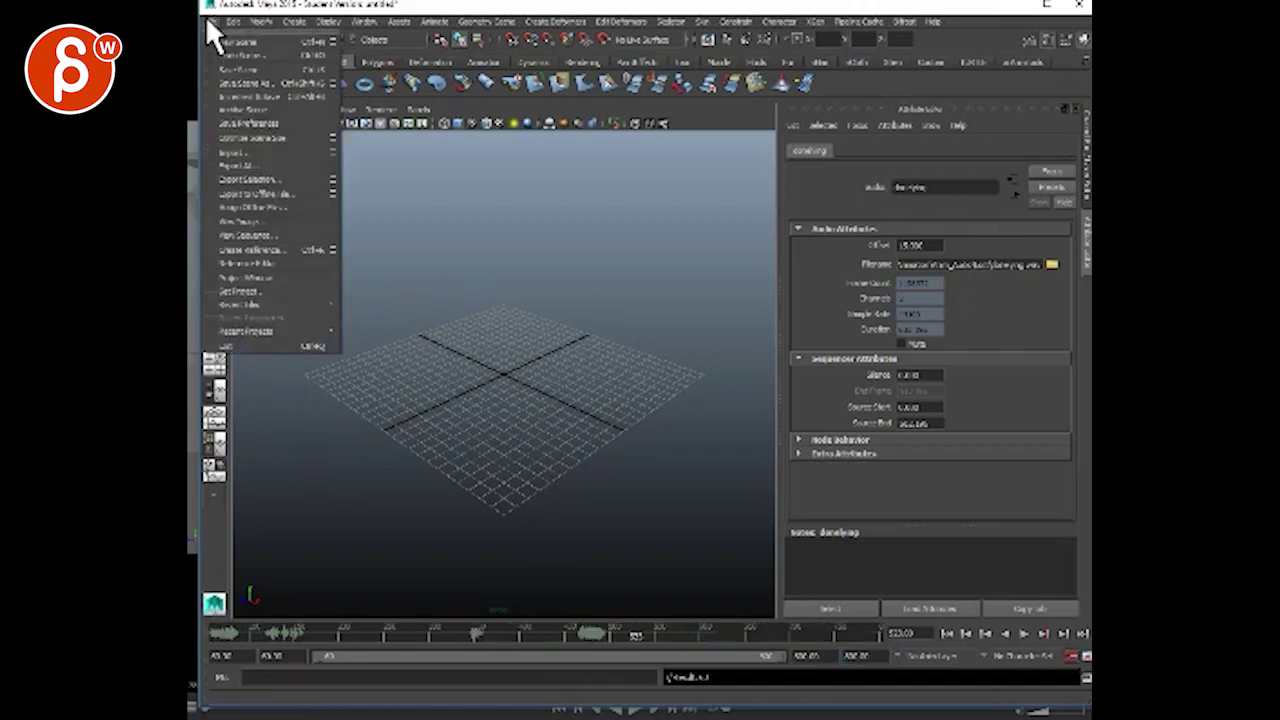
pyautogui.click(254, 152)
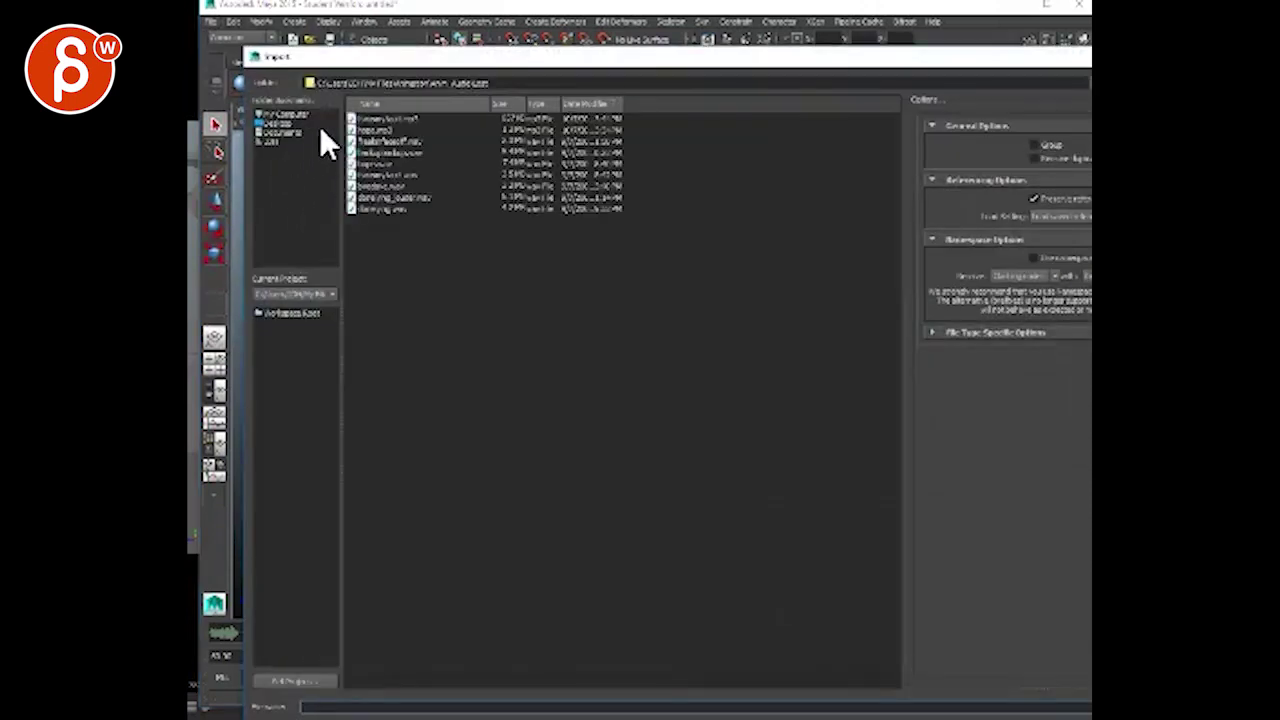
pyautogui.doubleClick(378, 175)
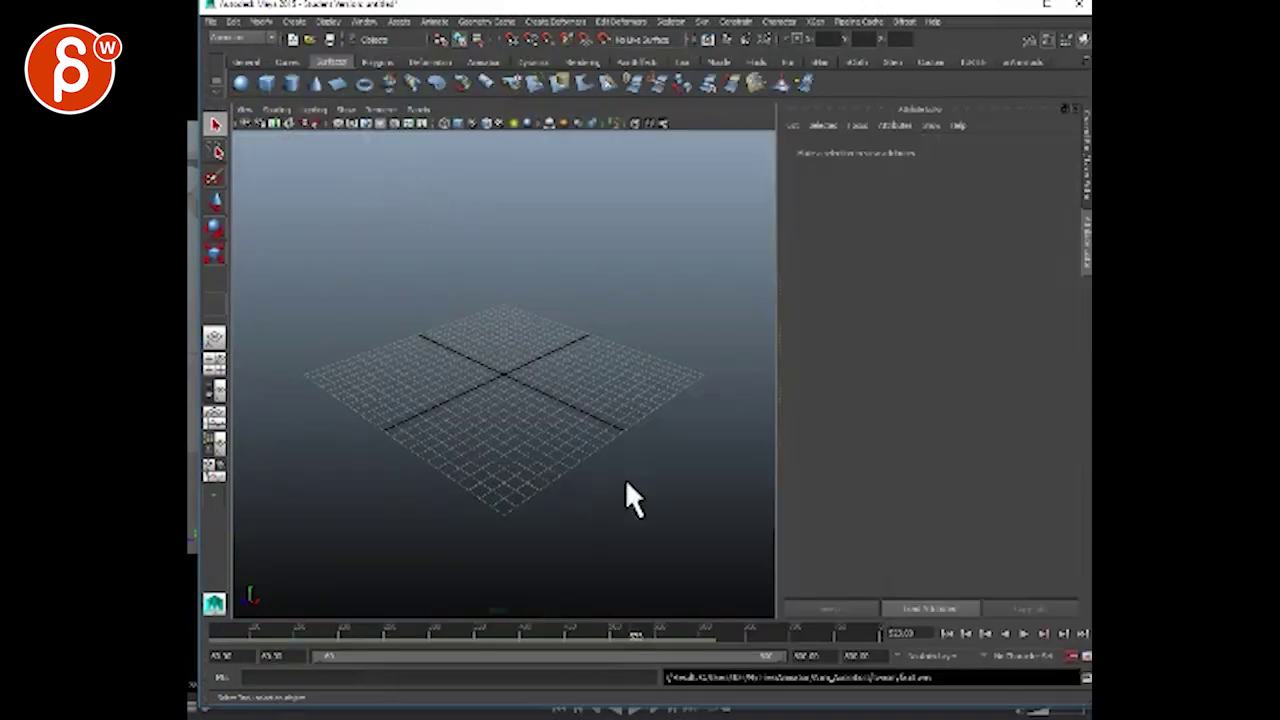
# Step: Make the newly imported sound the timeline's active audio and go to the first frame
pyautogui.rightClick(368, 628)
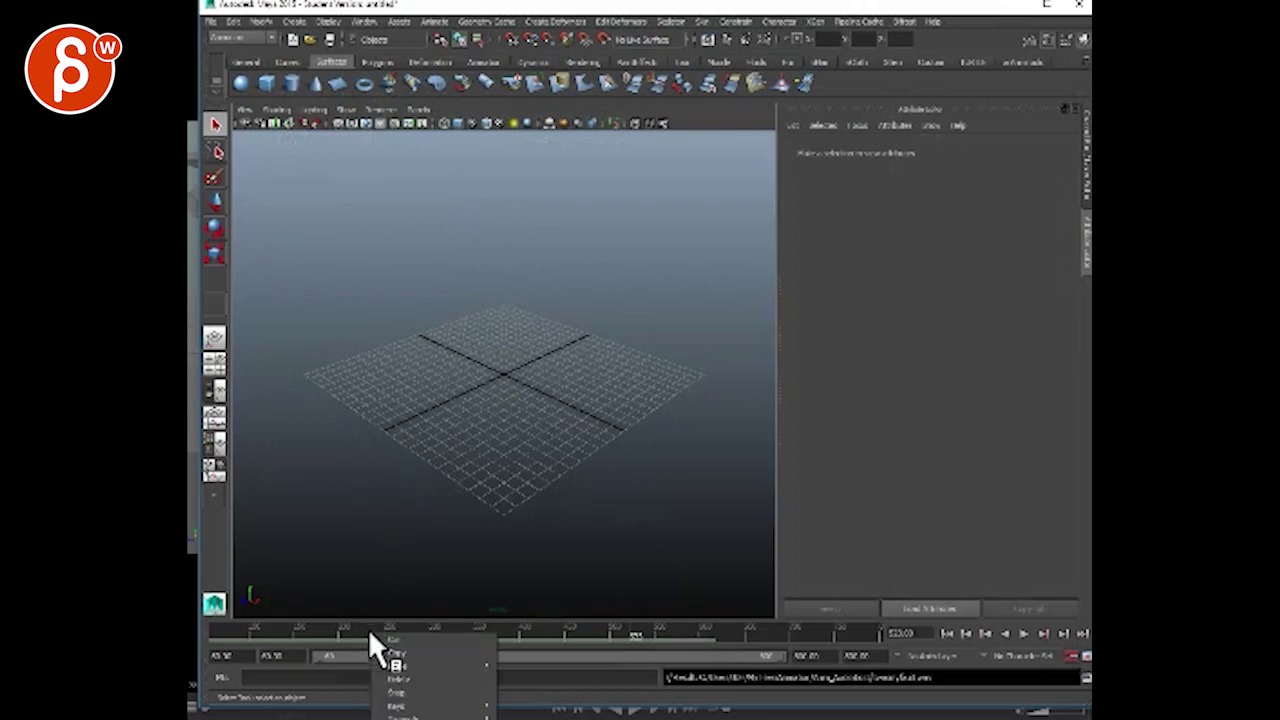
pyautogui.click(529, 200)
pyautogui.moveTo(508, 5); pyautogui.dragTo(528, 0)
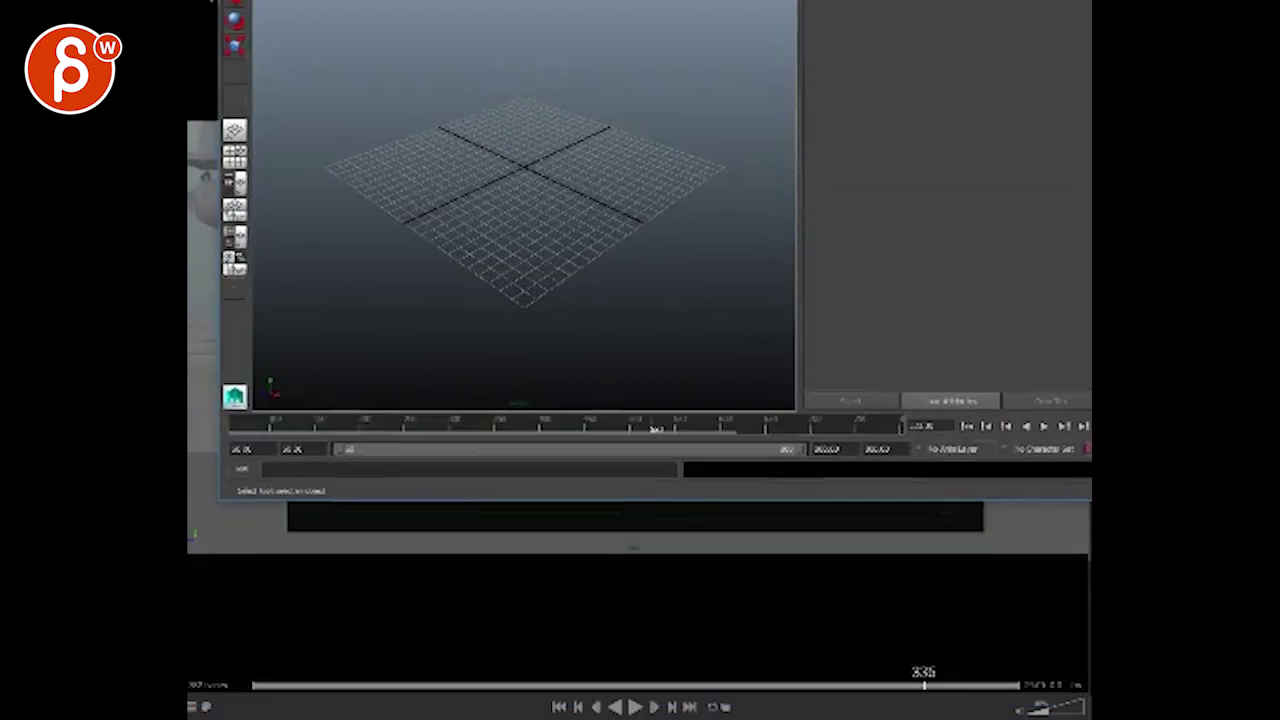
pyautogui.rightClick(355, 418)
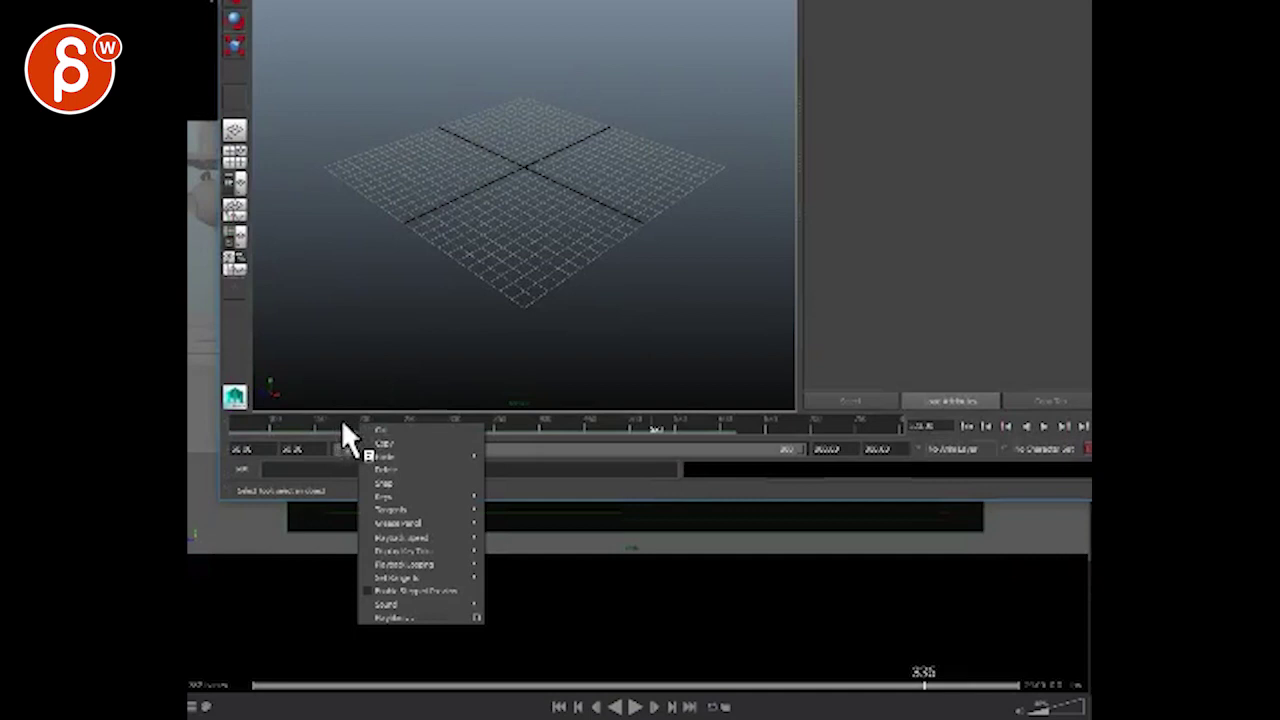
pyautogui.click(339, 417)
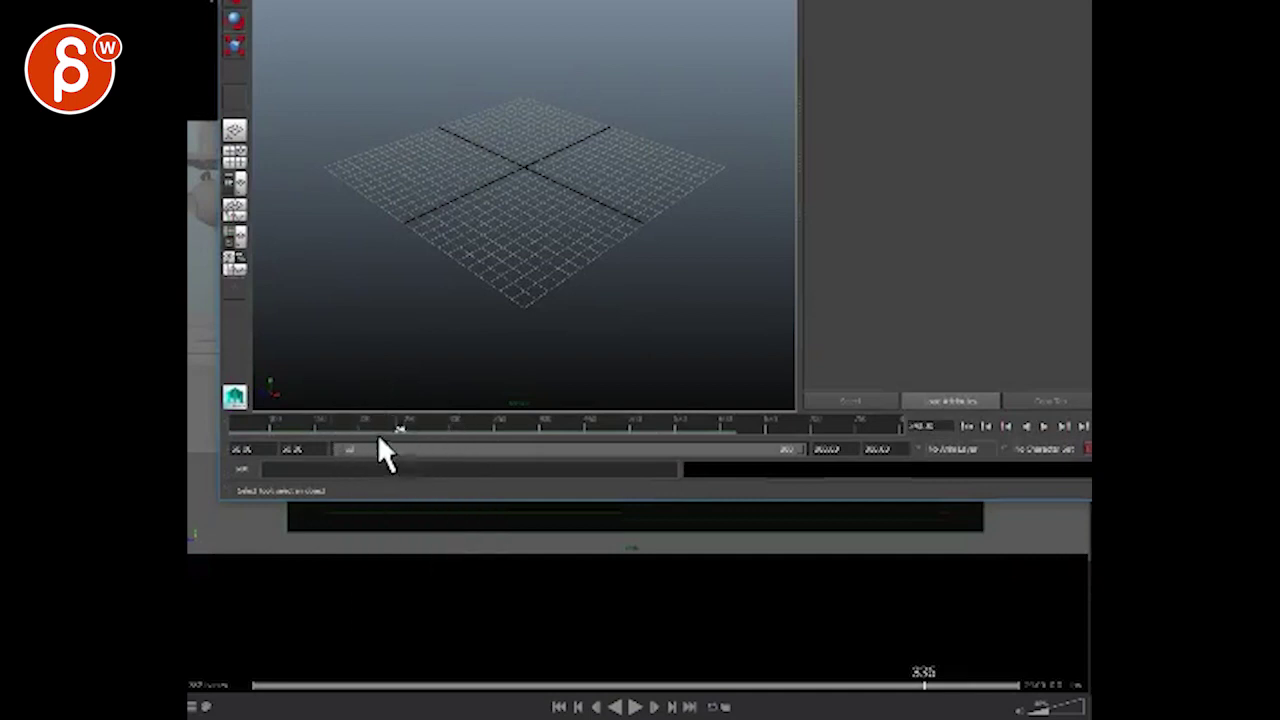
pyautogui.rightClick(371, 421)
pyautogui.moveTo(438, 604)
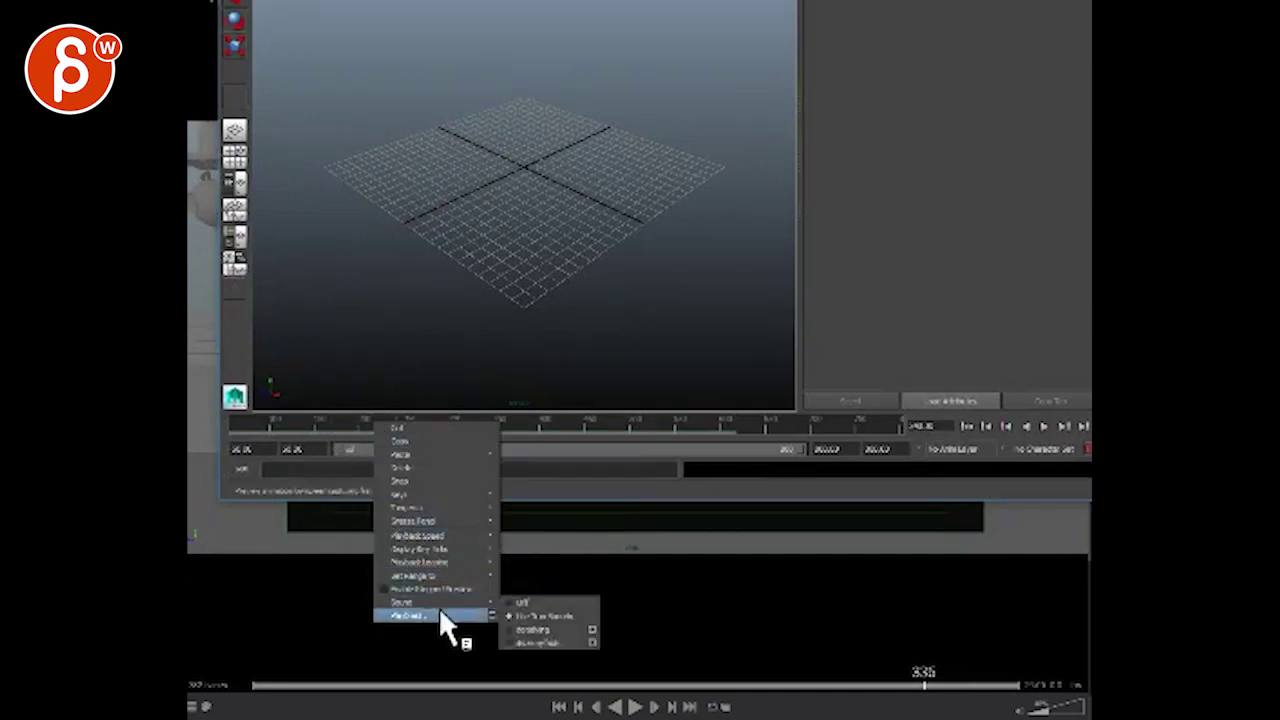
pyautogui.click(525, 640)
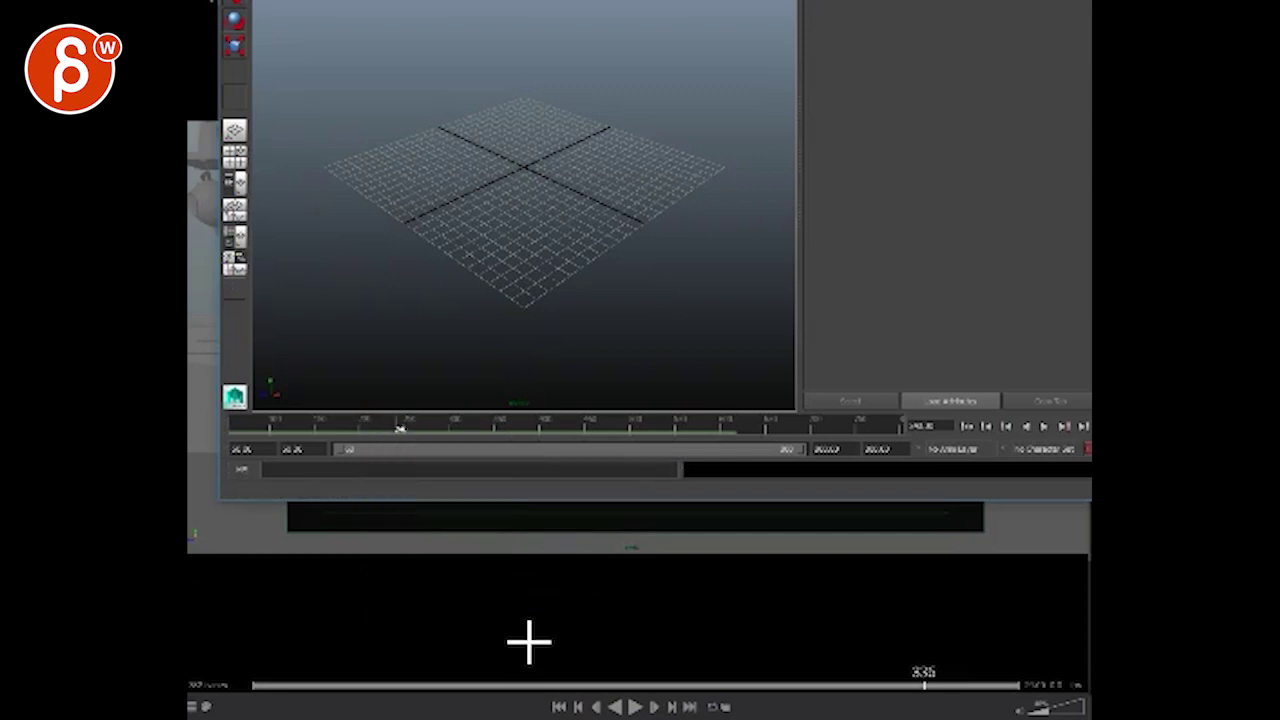
pyautogui.click(237, 426)
pyautogui.rightClick(424, 424)
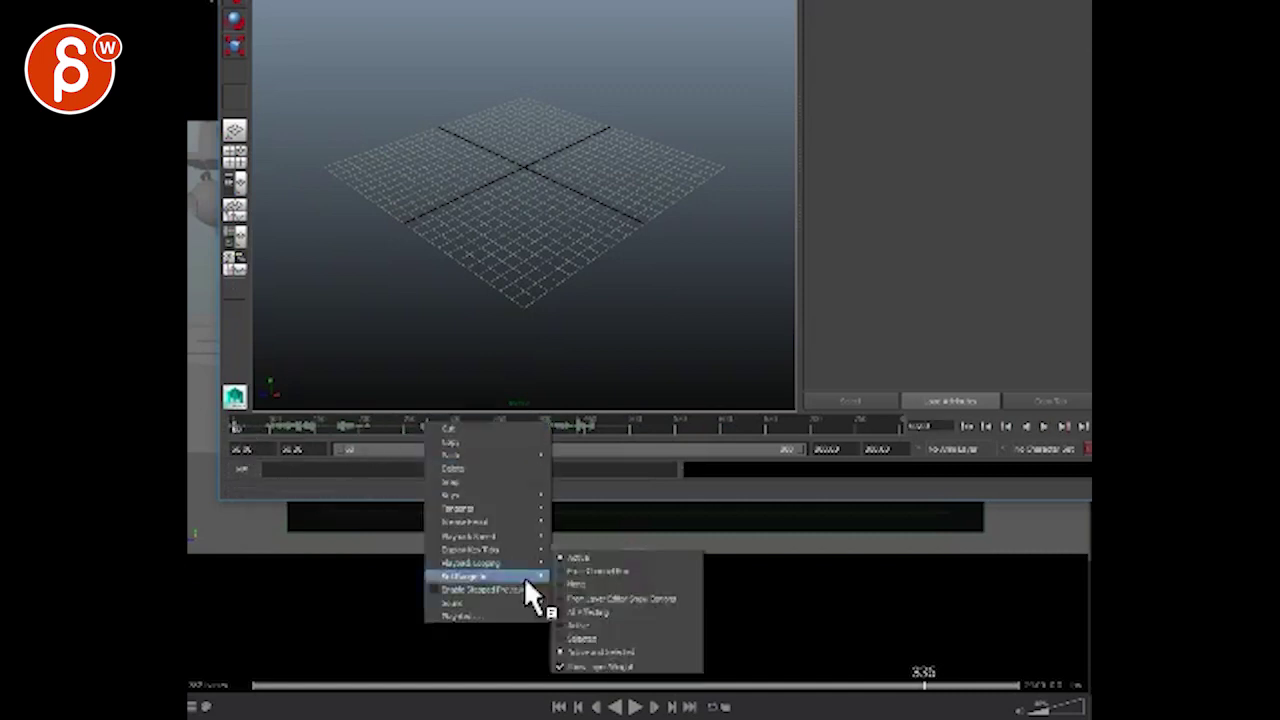
pyautogui.click(480, 616)
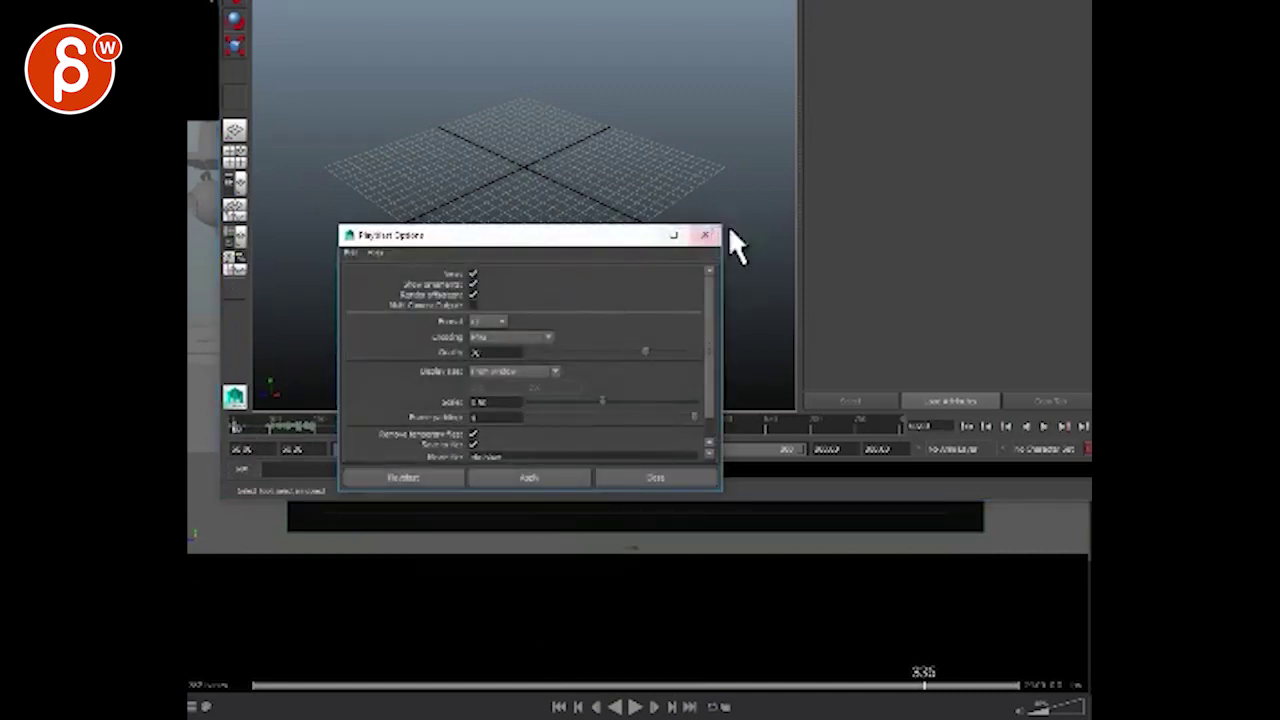
pyautogui.click(705, 235)
# Step: Open the attributes of the second imported sound from the timeline
pyautogui.rightClick(443, 428)
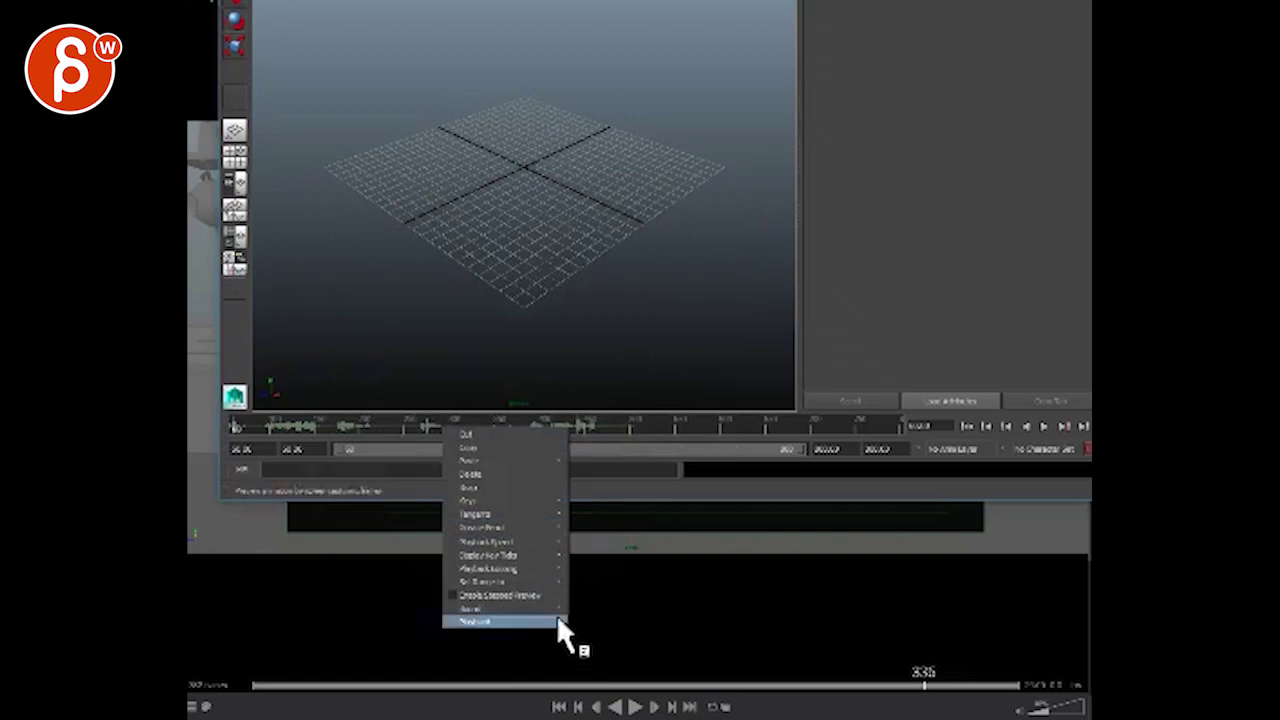
pyautogui.moveTo(562, 606)
pyautogui.click(654, 643)
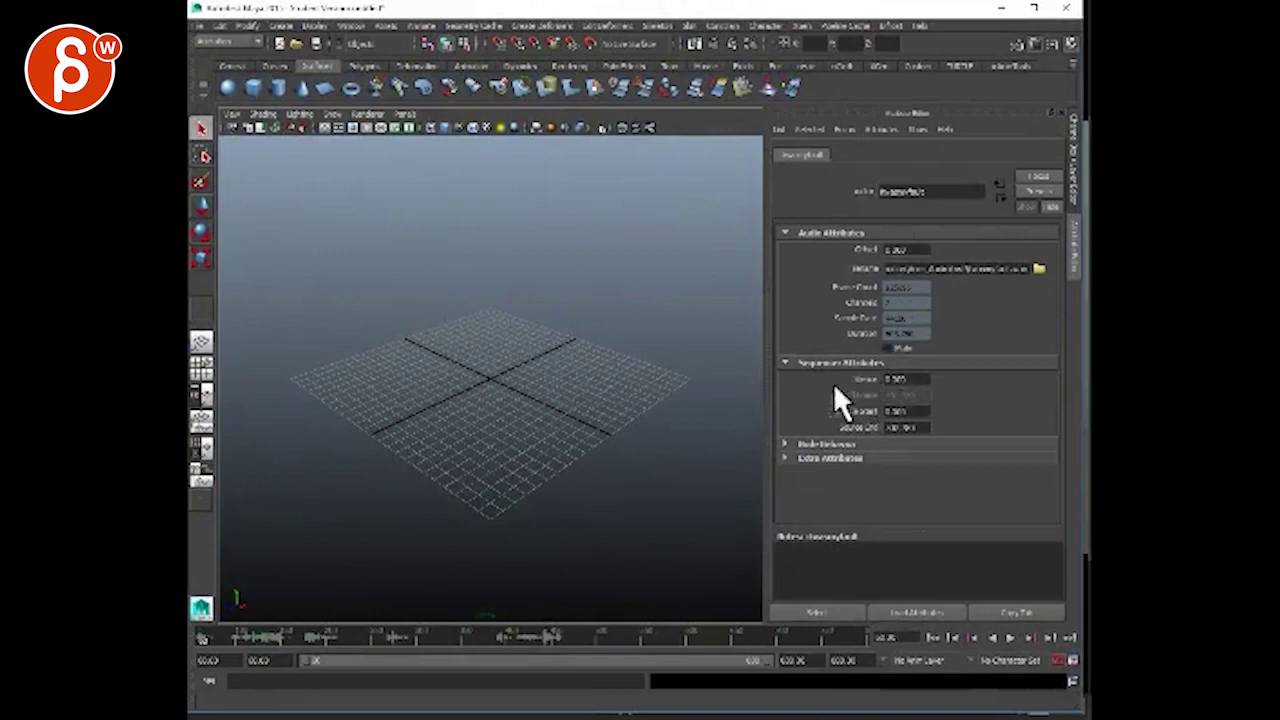
# Step: Set the animation start time to frame 1
pyautogui.click(224, 660)
pyautogui.write('1')
pyautogui.press('Return')
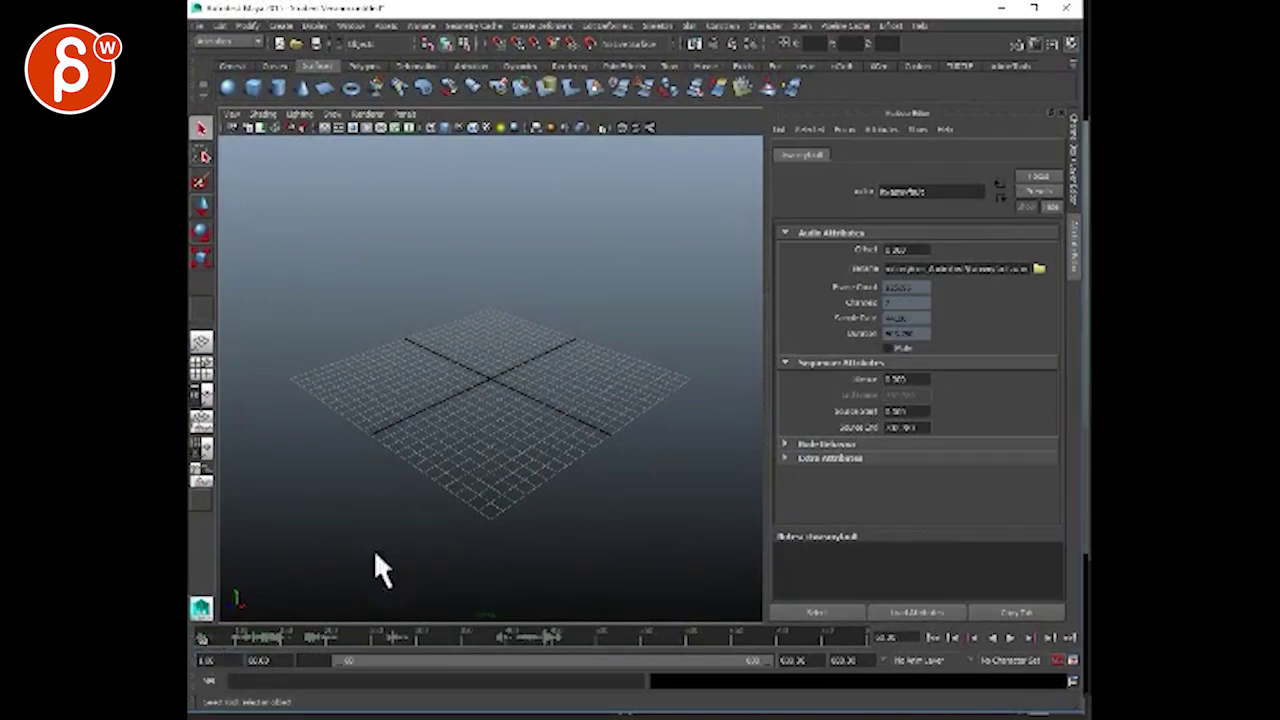
# Step: Expand the playback range to the full animation range and play the audio from the first frame, stopping after the last dialogue
pyautogui.doubleClick(404, 658)
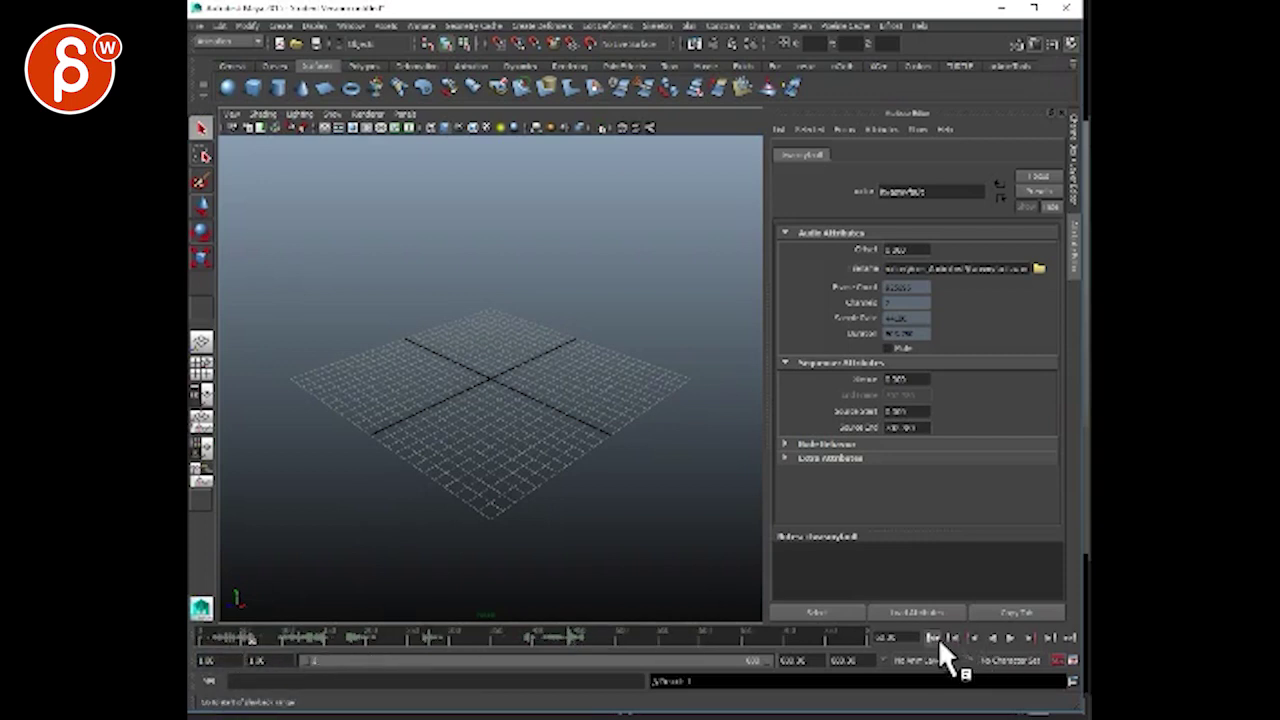
pyautogui.click(936, 637)
pyautogui.click(1012, 637)
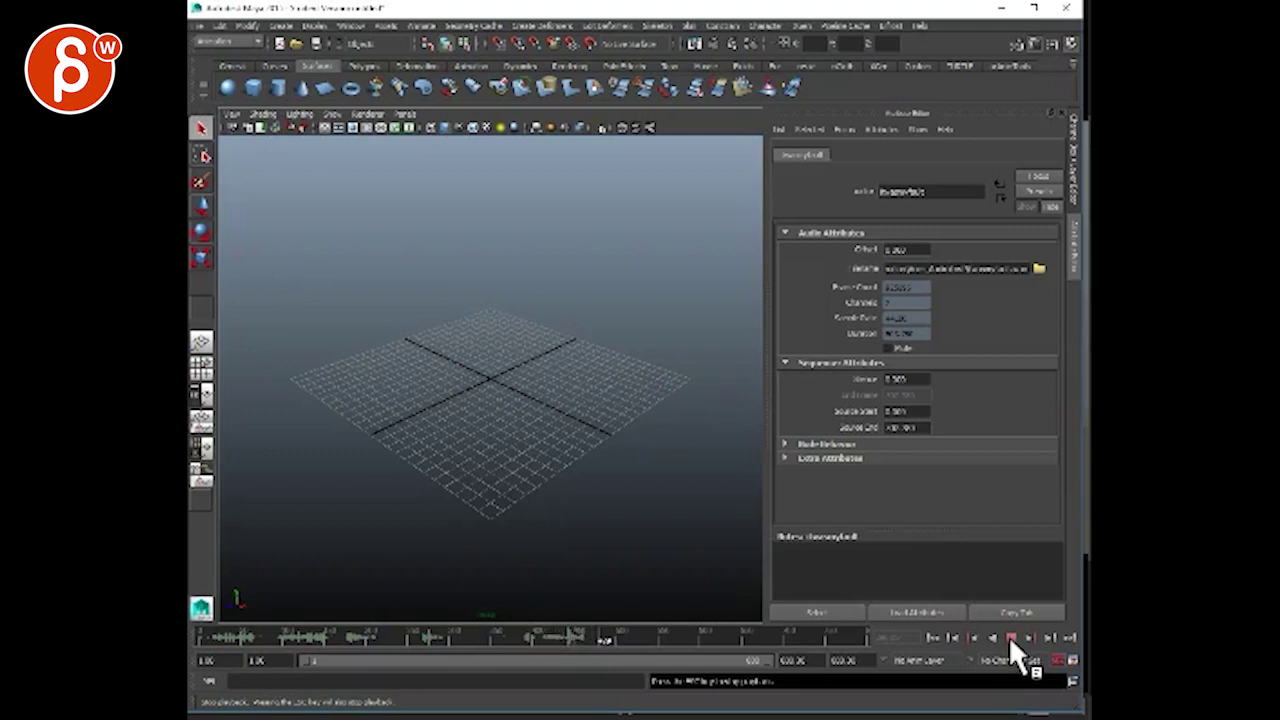
pyautogui.click(1010, 638)
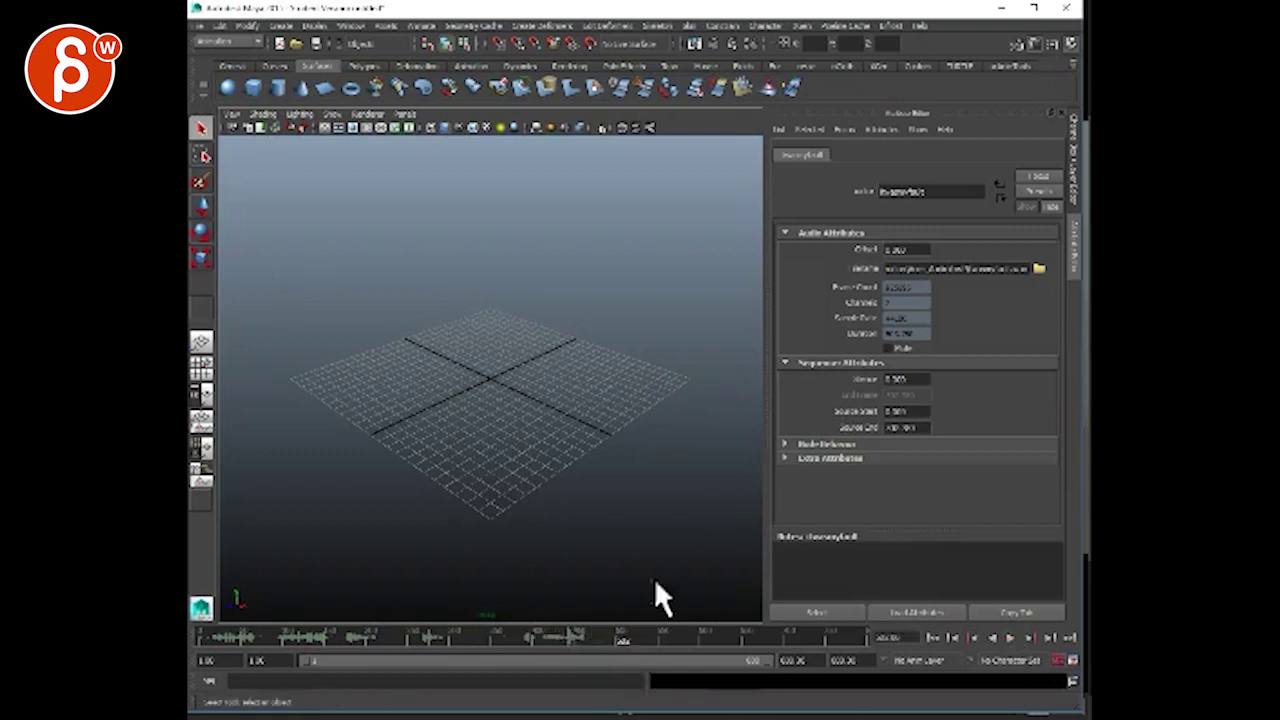
# Step: Set the animation end time to frame 502 and scrub through the opening frames of the audio
pyautogui.moveTo(872, 668); pyautogui.dragTo(812, 666)
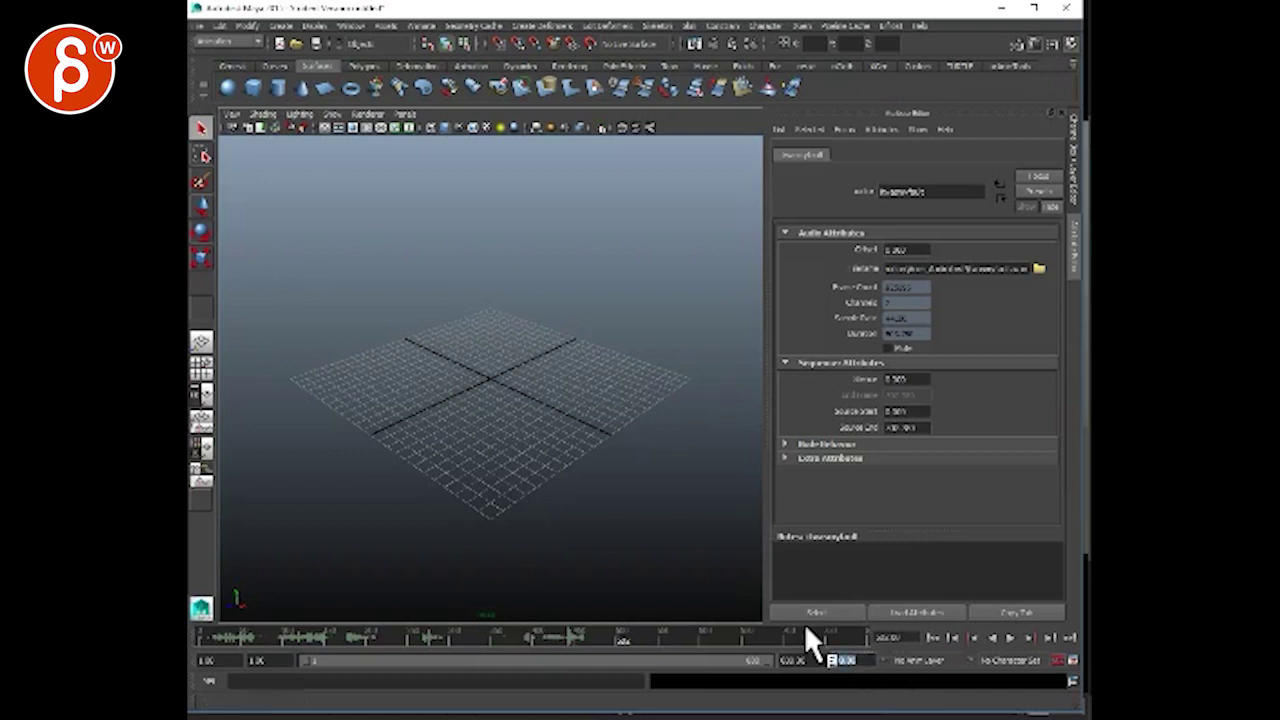
pyautogui.write('502')
pyautogui.press('Return')
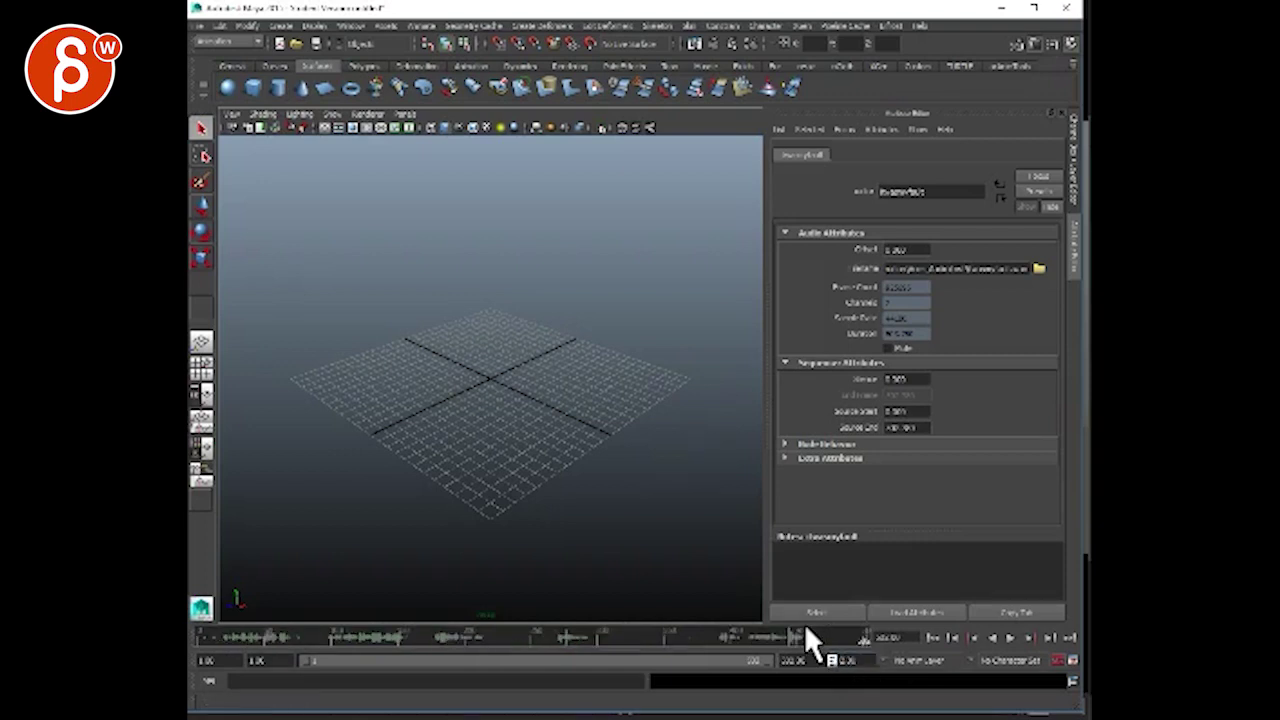
pyautogui.moveTo(207, 639); pyautogui.dragTo(244, 642)
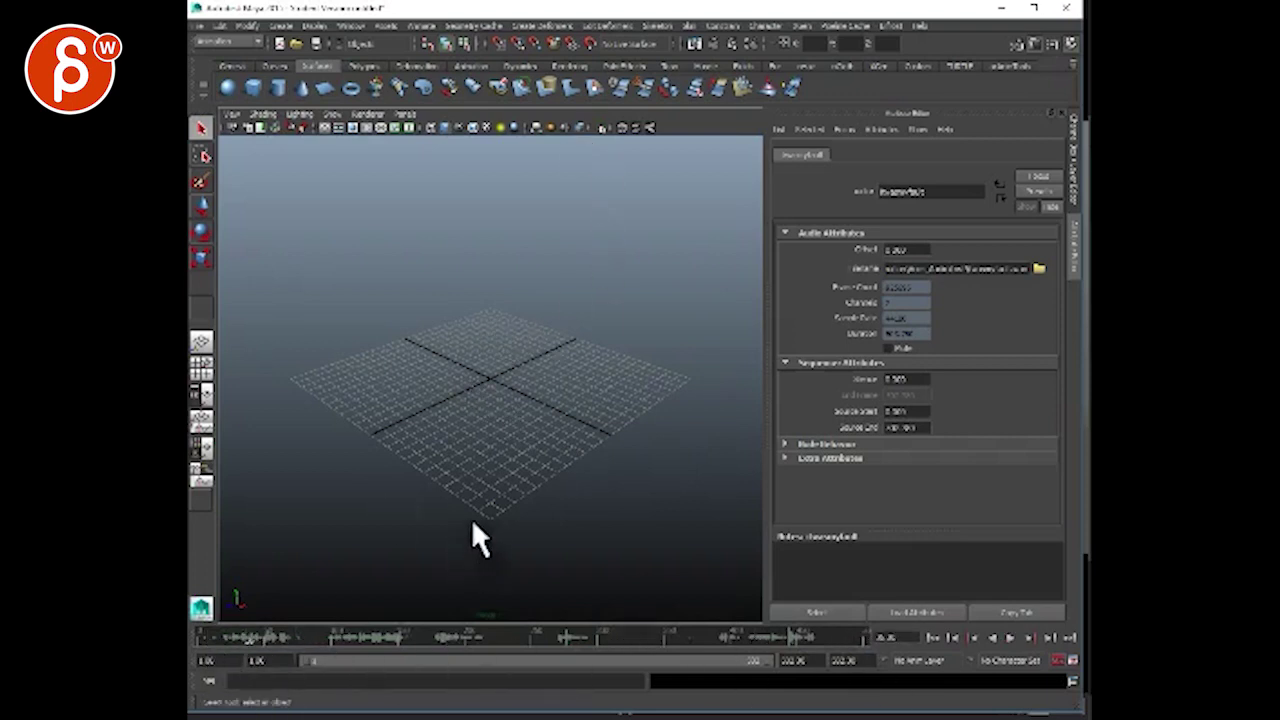